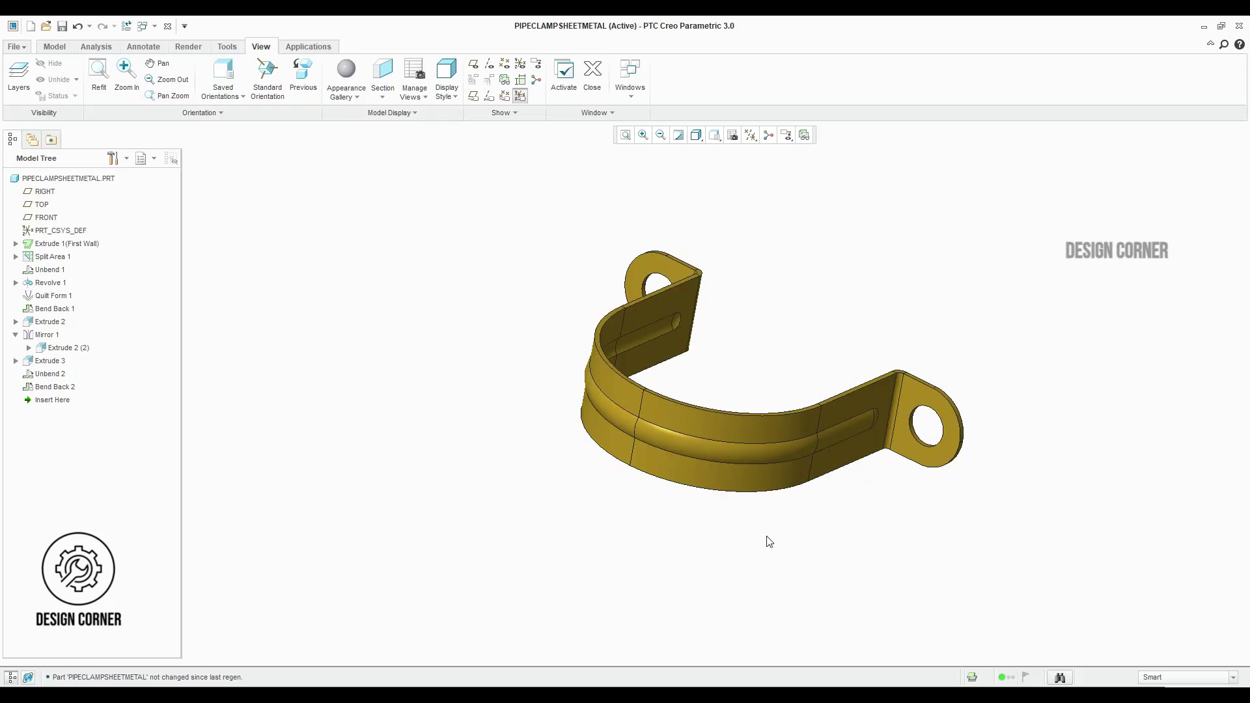
Orbit and refit the finished pipe clamp, then close its window to reach the Home screen.
mouse_move(767, 536)
middle_down()
mouse_move(785, 440)
mouse_move(762, 502)
mouse_move(820, 547)
mouse_move(929, 468)
mouse_move(865, 592)
mouse_move(662, 664)
mouse_move(876, 647)
mouse_move(888, 567)
mouse_move(964, 655)
mouse_move(1039, 558)
mouse_move(1106, 539)
mouse_move(921, 524)
mouse_move(730, 548)
mouse_move(755, 407)
mouse_move(684, 413)
mouse_move(675, 385)
mouse_move(691, 404)
middle_up()
click(791, 313)
click(625, 135)
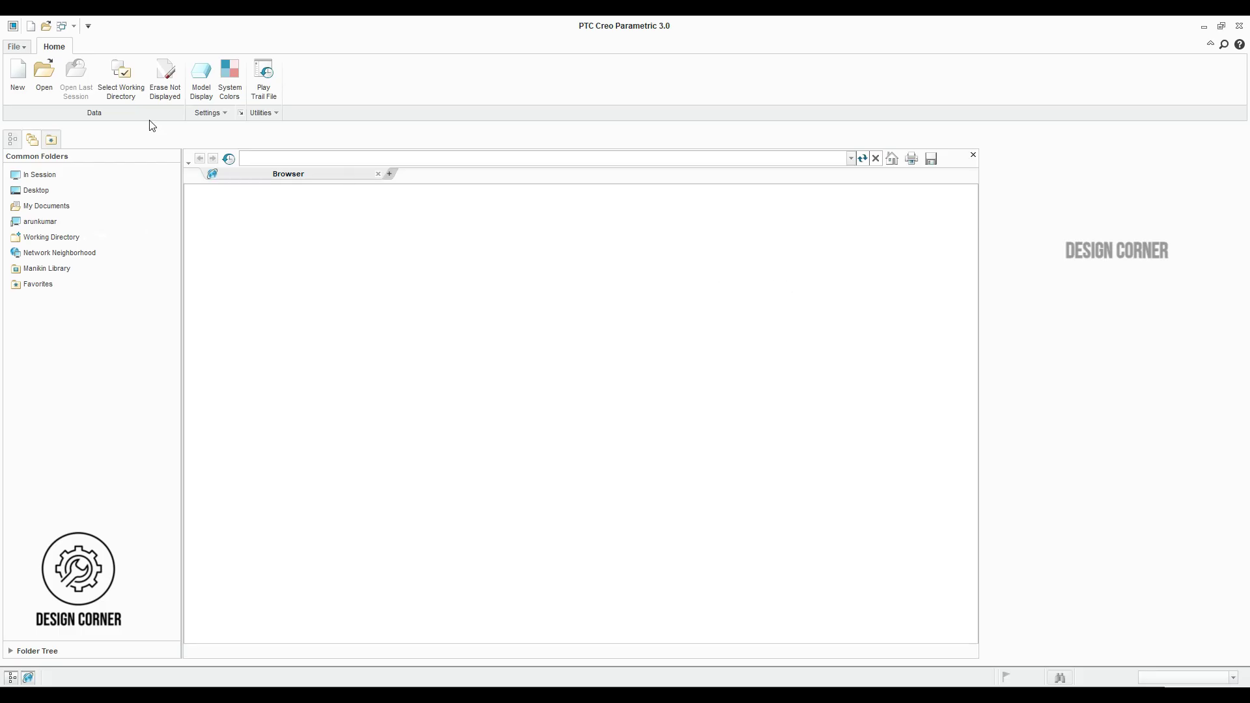
Start a new sheet metal part named Pipeclampsheetmetal without the default template.
click(25, 52)
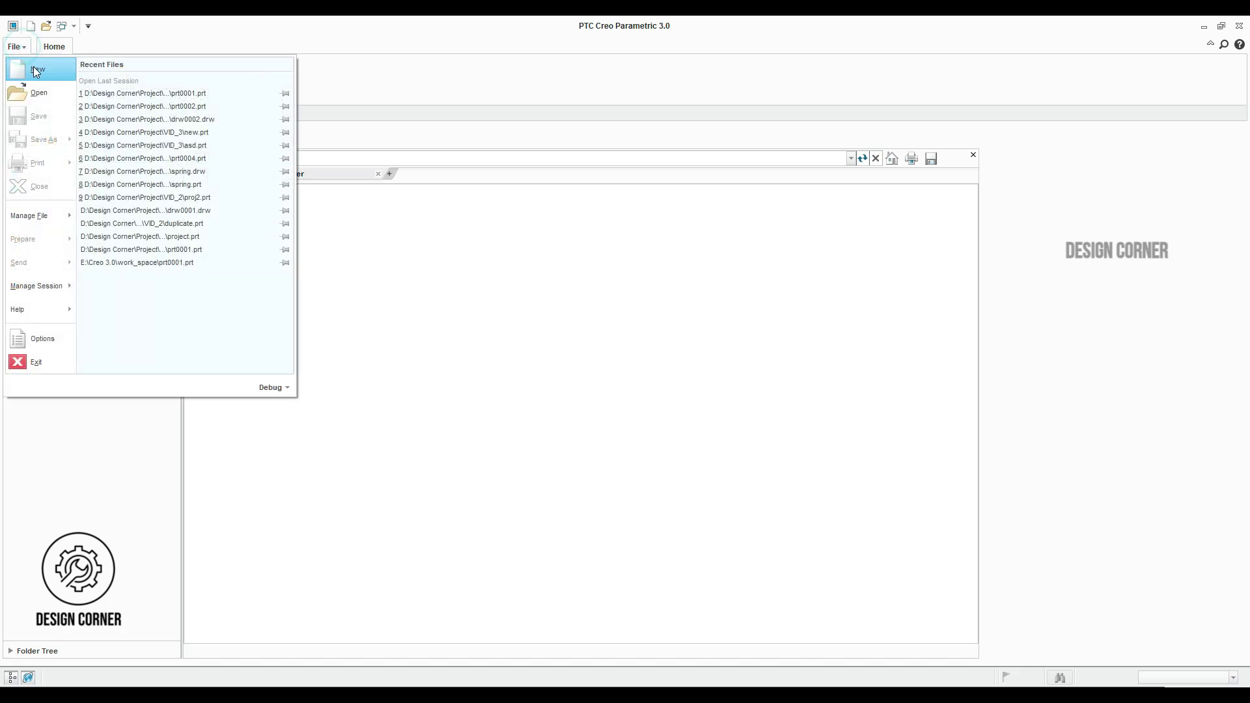
click(35, 71)
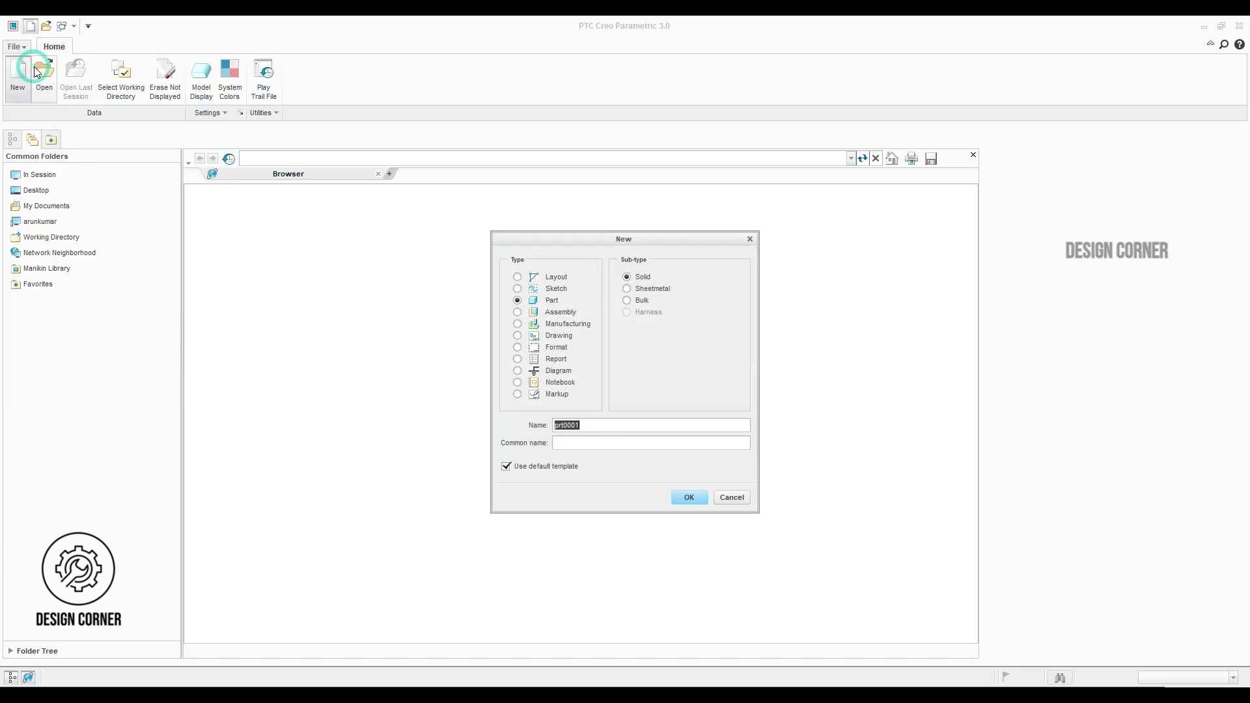
click(637, 289)
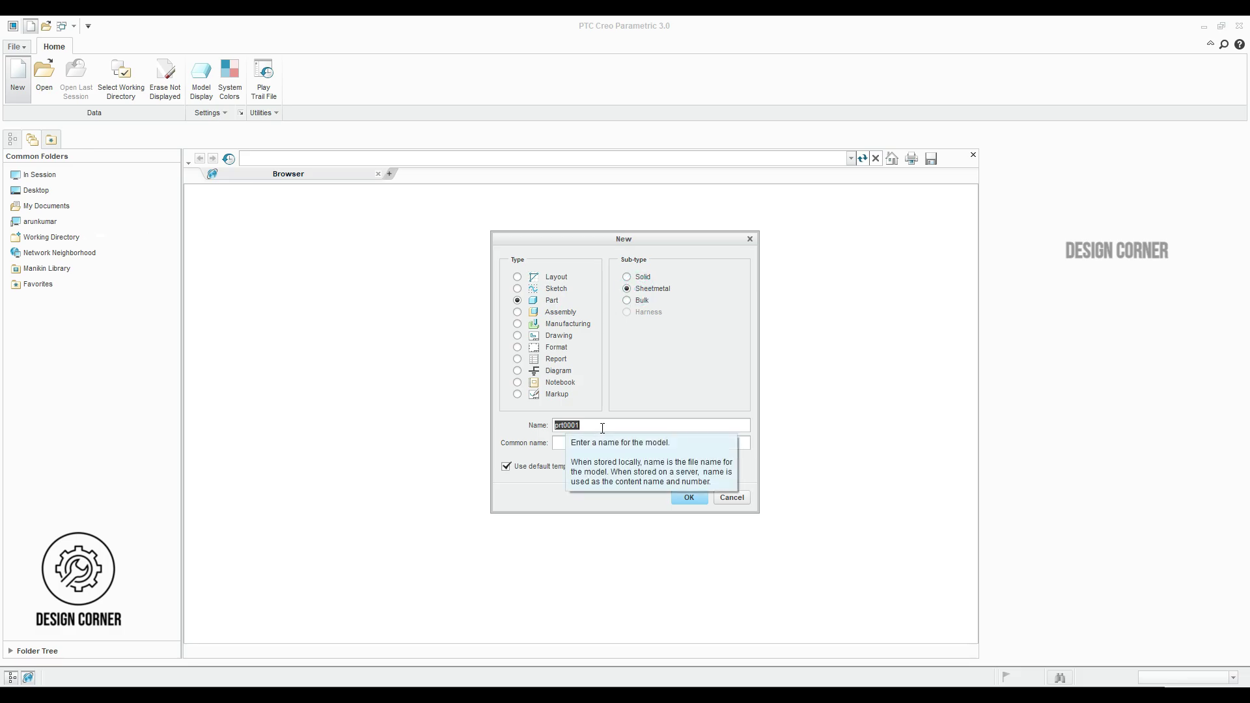
text(Ppe)
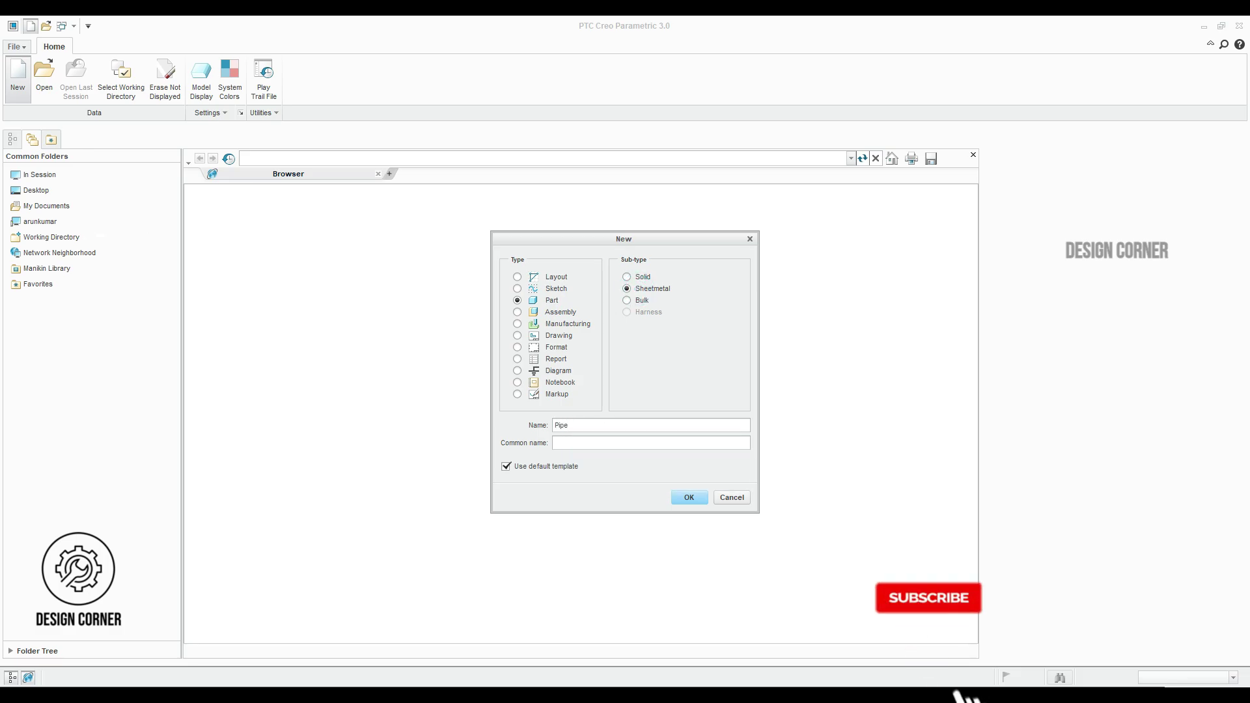
text(clamp)
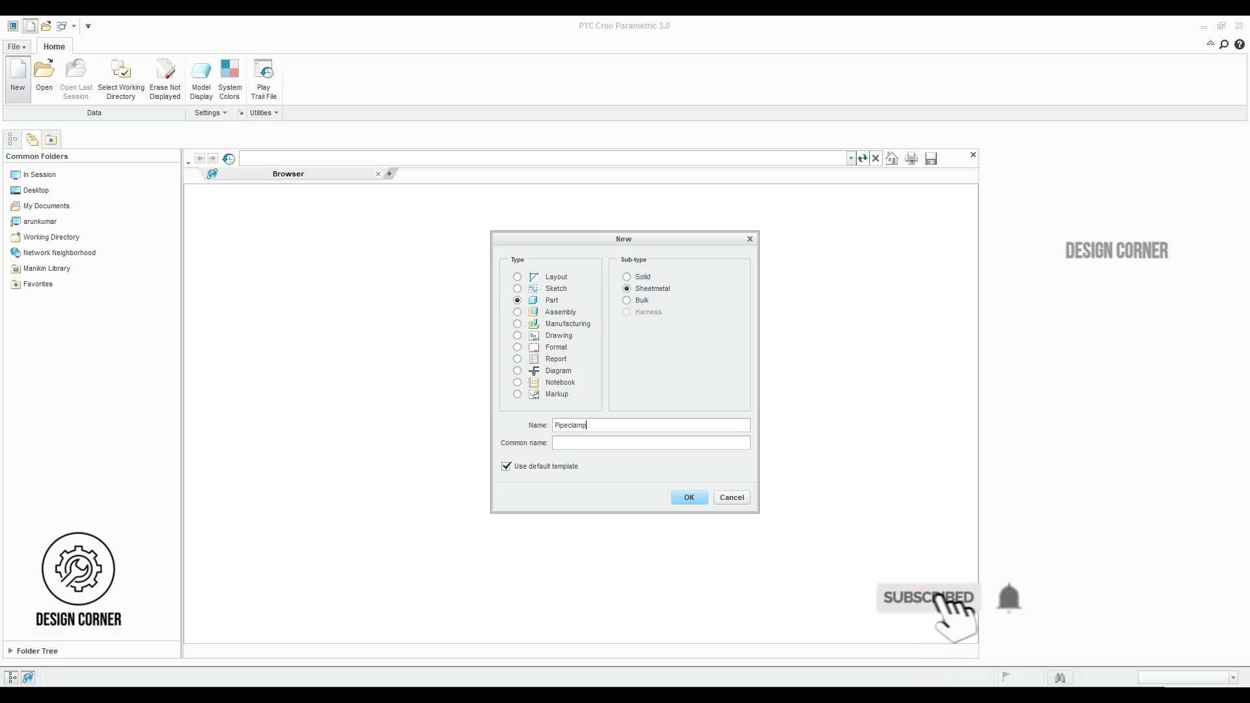
text(sheetmeta)
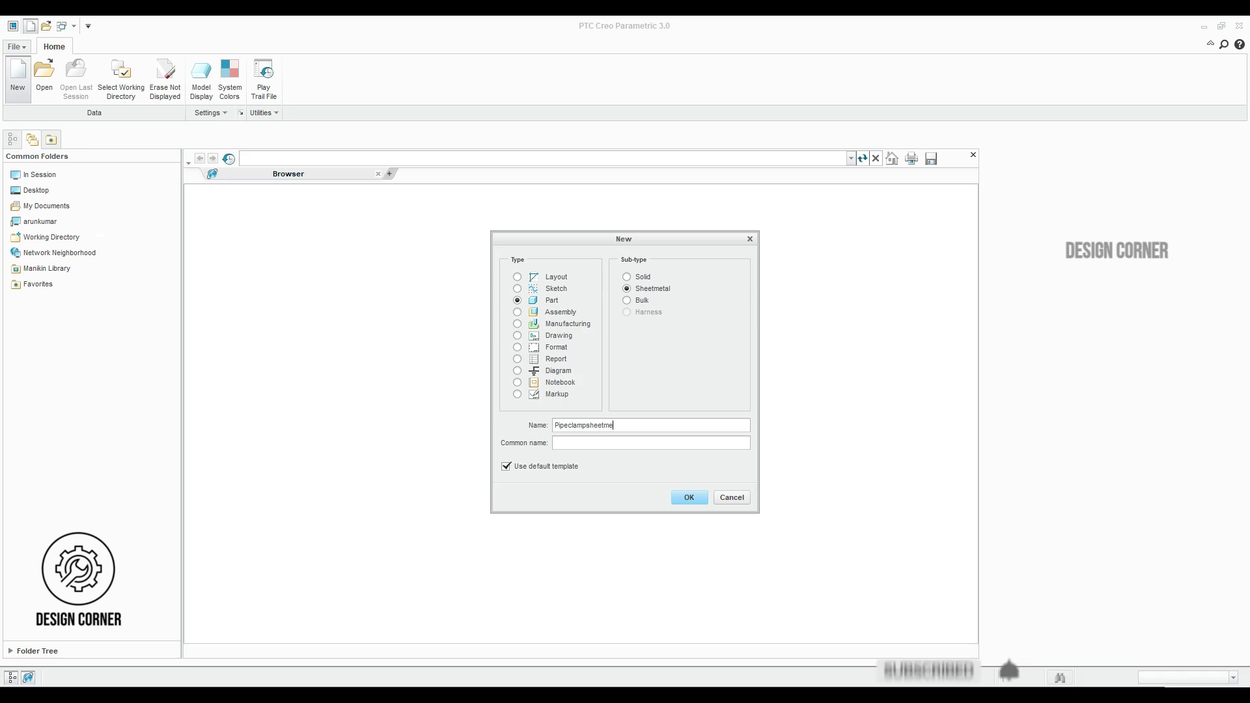
text(l)
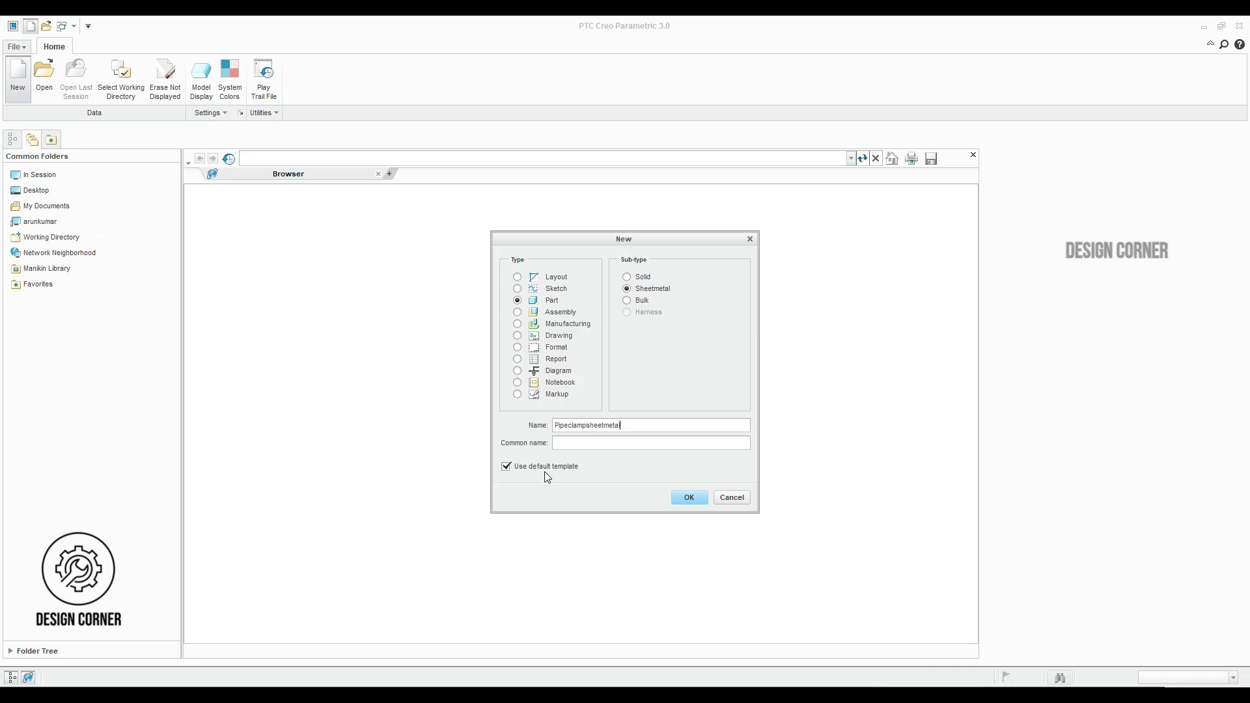
click(545, 467)
click(692, 497)
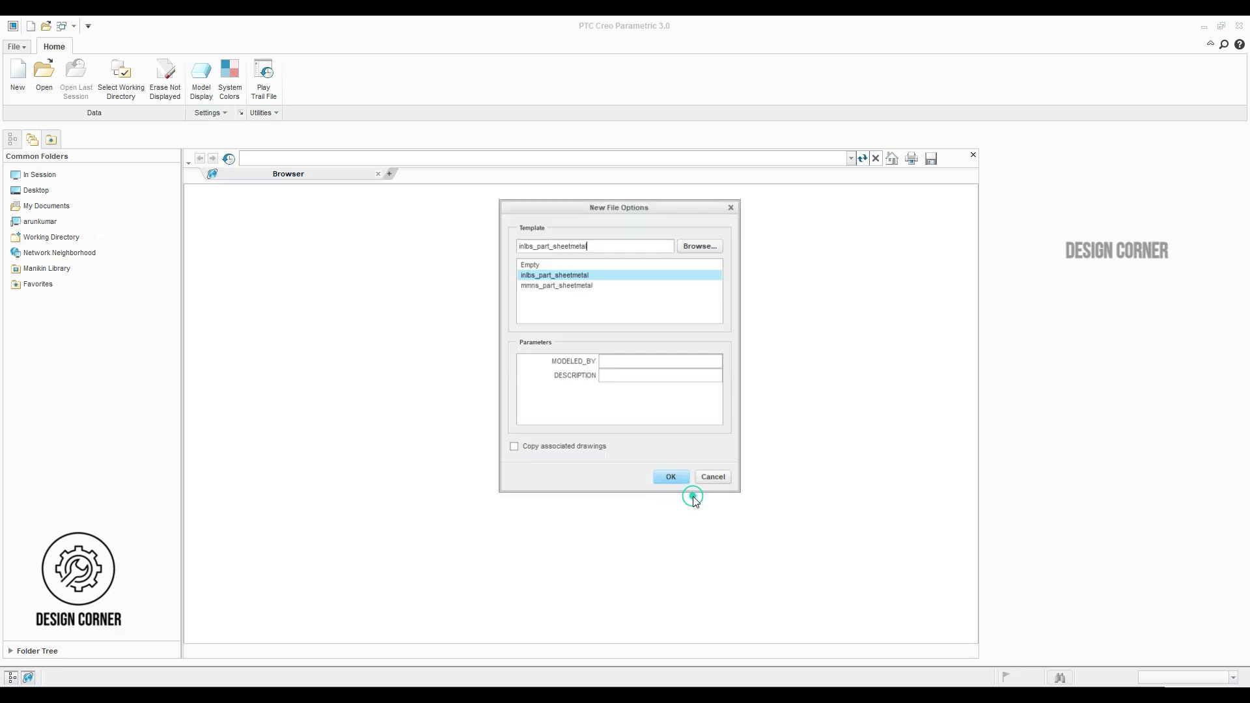
Choose the inlbs_part_sheetmetal template and open the new part.
click(558, 275)
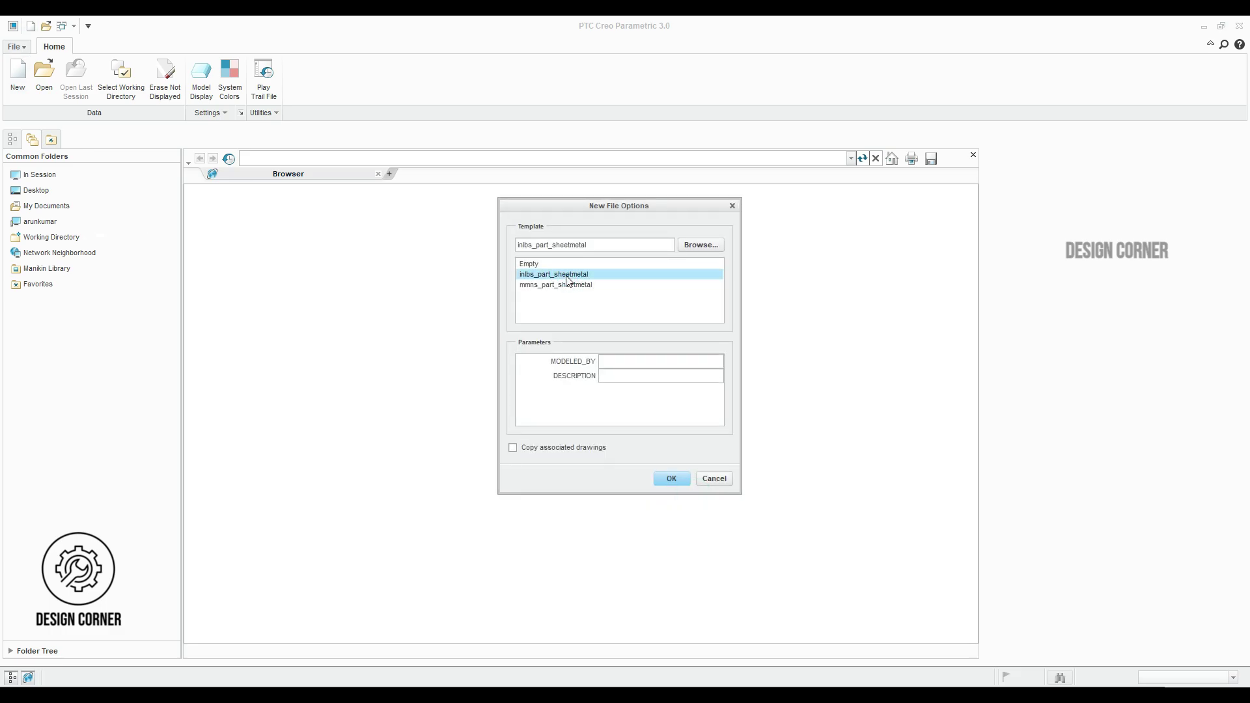
click(561, 273)
click(674, 480)
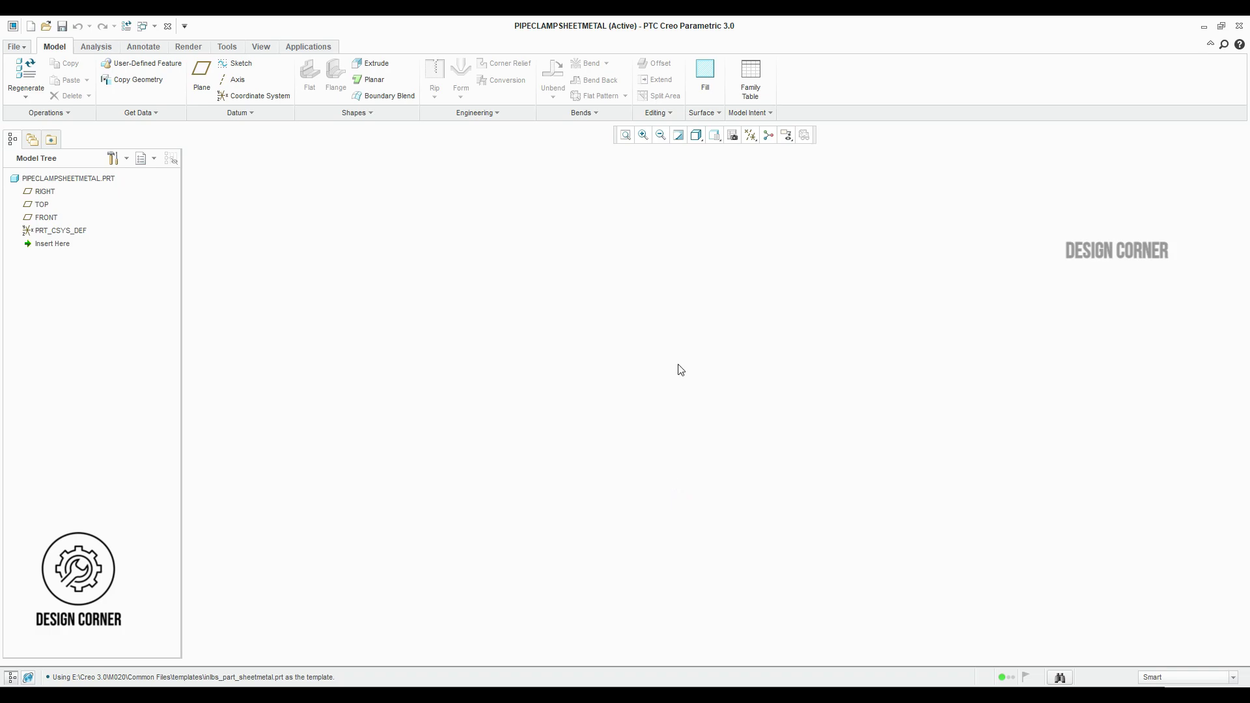
Show datum planes, select TOP and begin an Extrude first wall sketched on it.
click(750, 134)
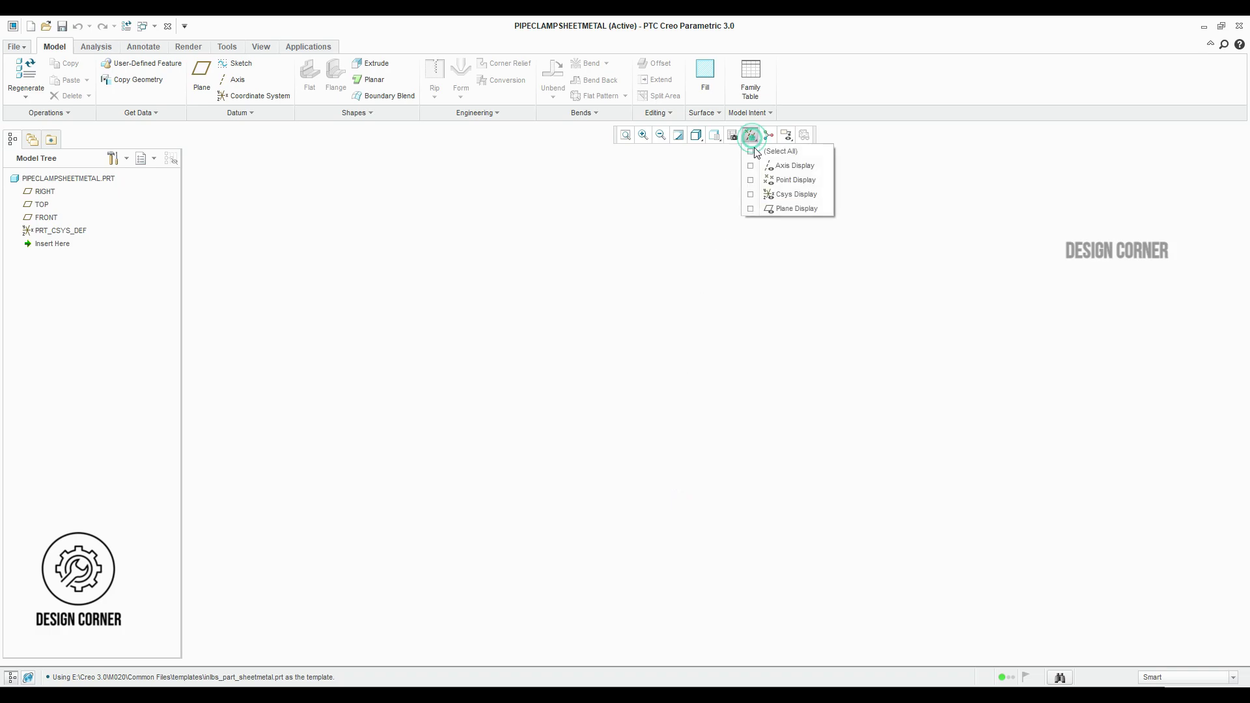
click(771, 208)
click(918, 239)
click(854, 273)
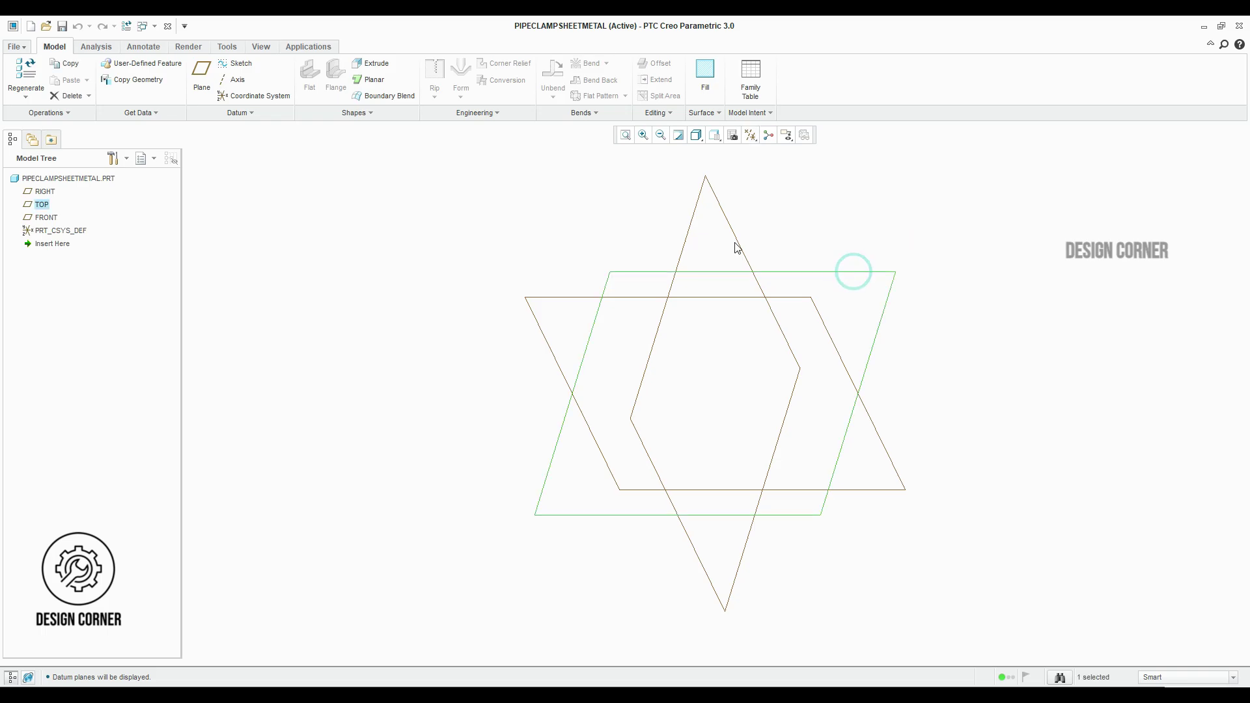
click(369, 65)
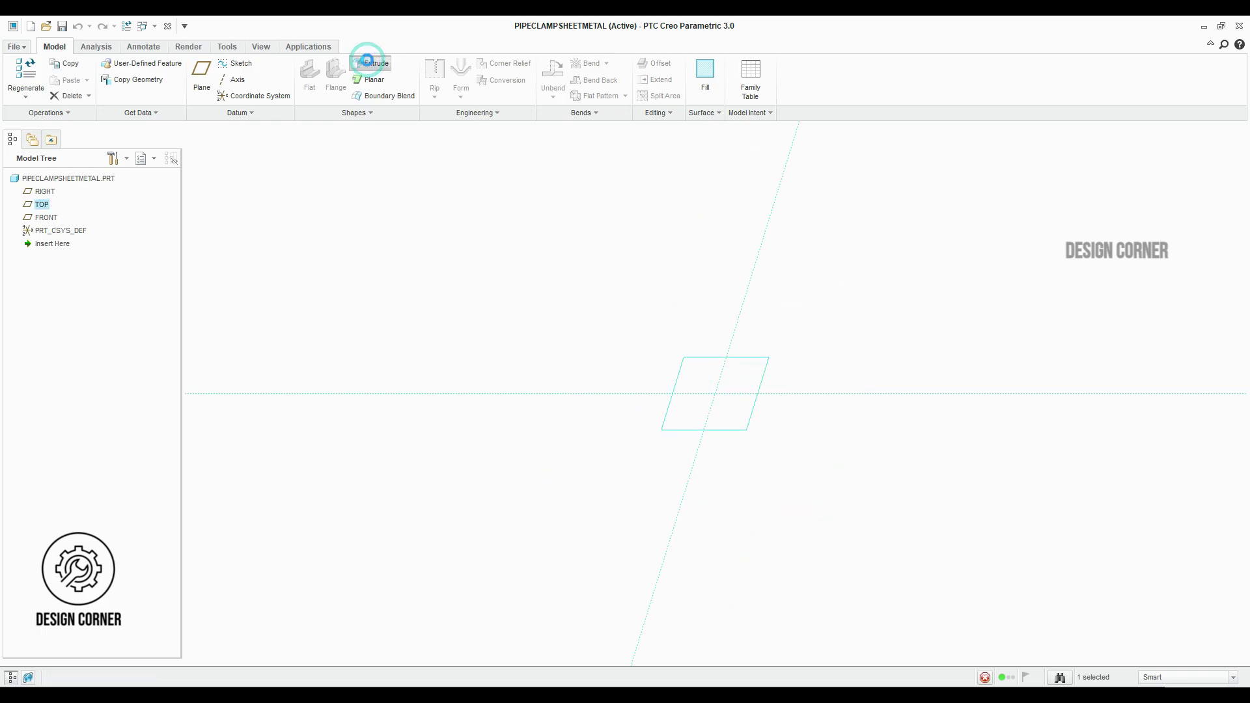
click(742, 136)
Hide datum planes, face the sketch plane and draw a vertical centerline through the origin.
click(778, 209)
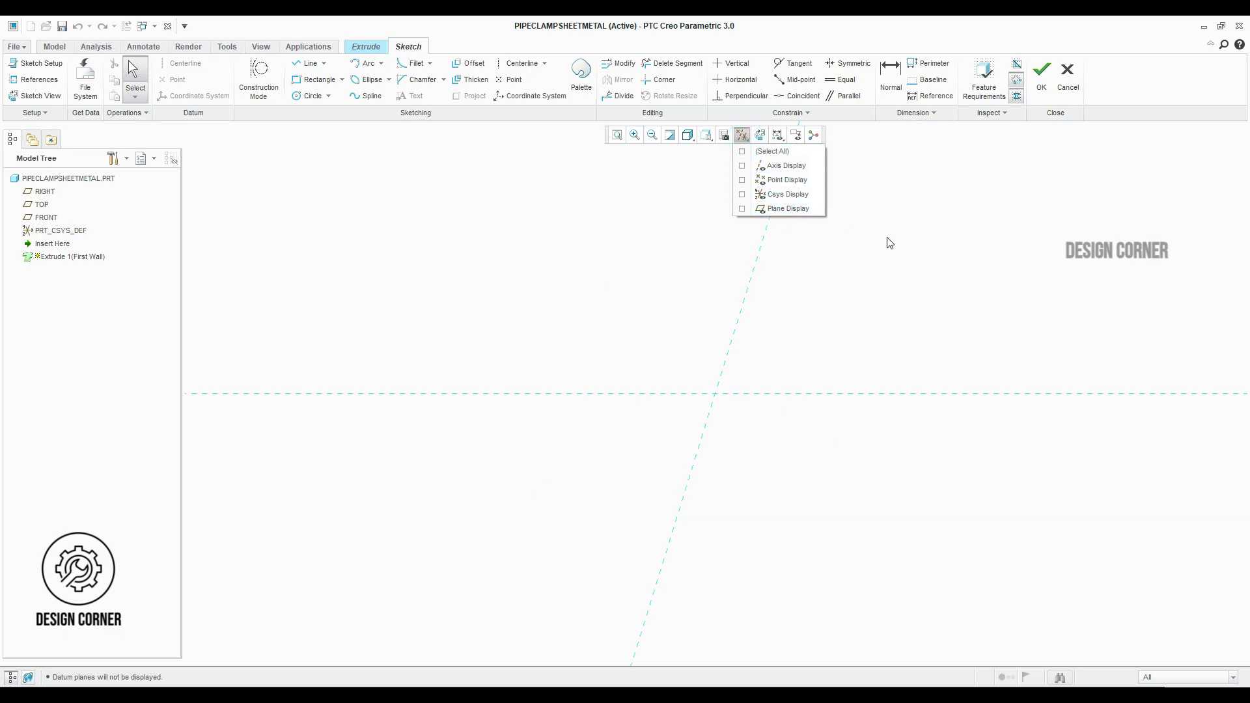
click(867, 233)
click(759, 135)
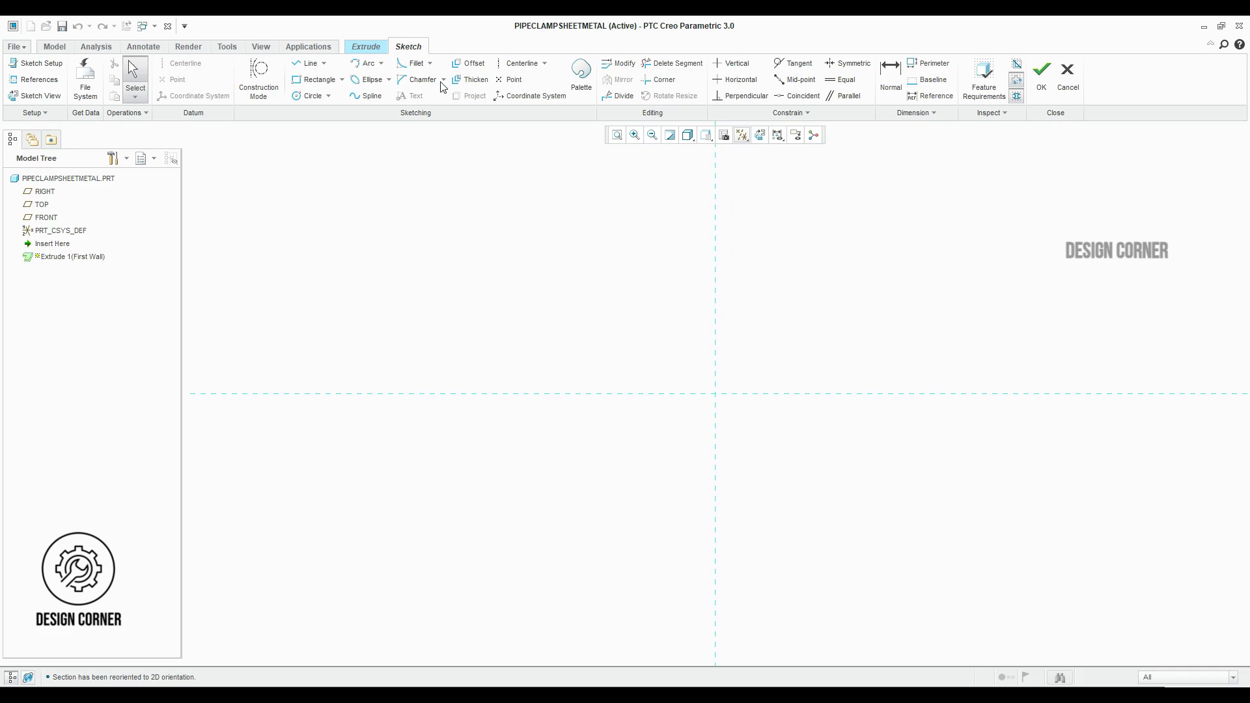
click(518, 63)
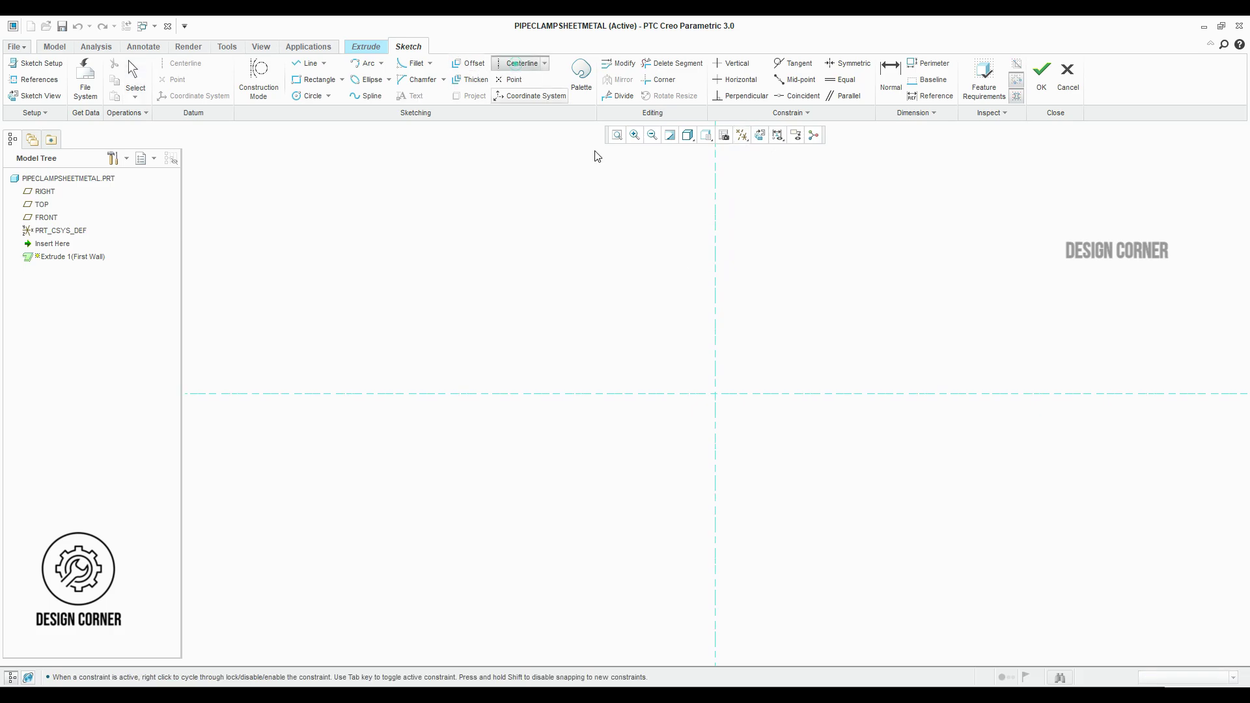
click(718, 395)
click(719, 343)
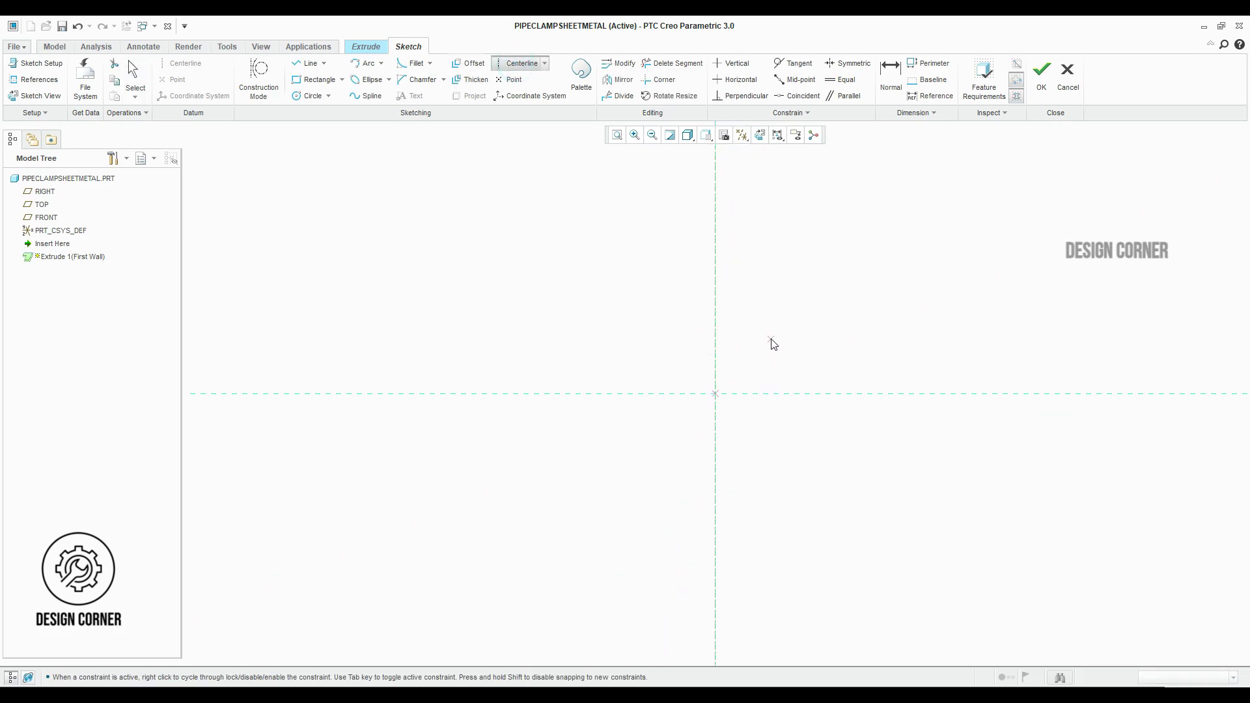
middle_click(771, 343)
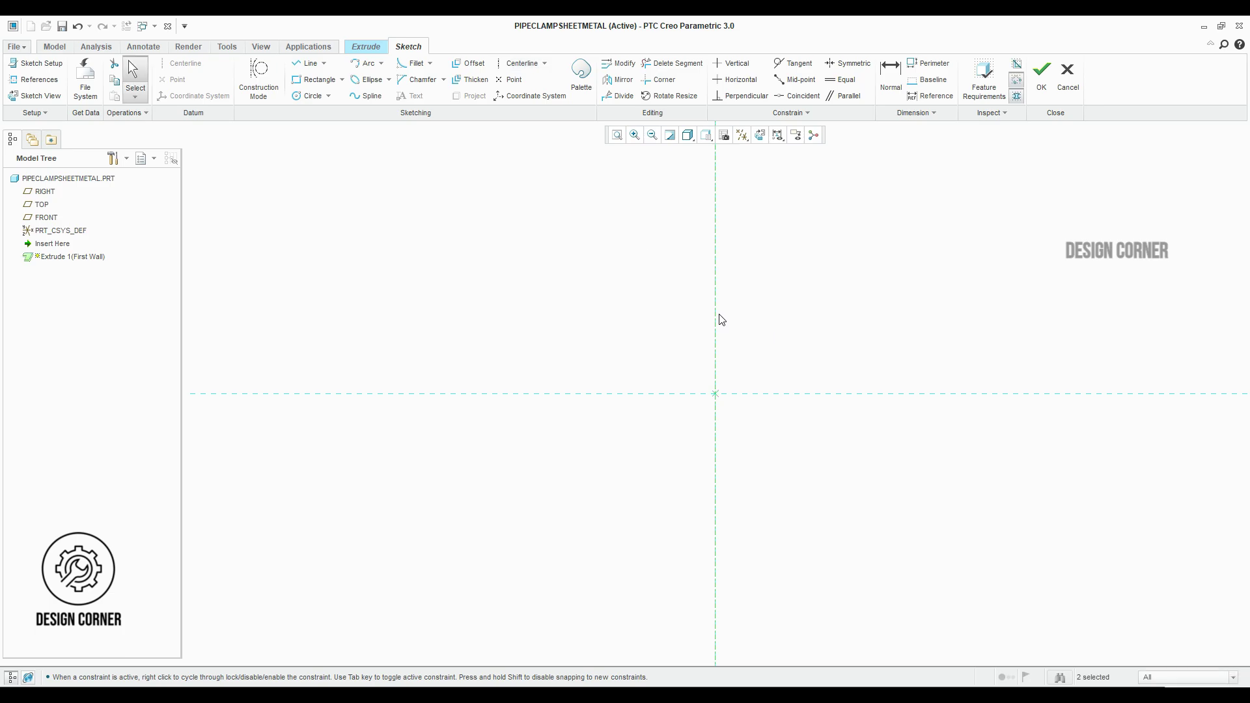
Draw a circle below the origin touching the reference and an L-shaped line from its right edge.
click(299, 95)
click(715, 508)
click(716, 393)
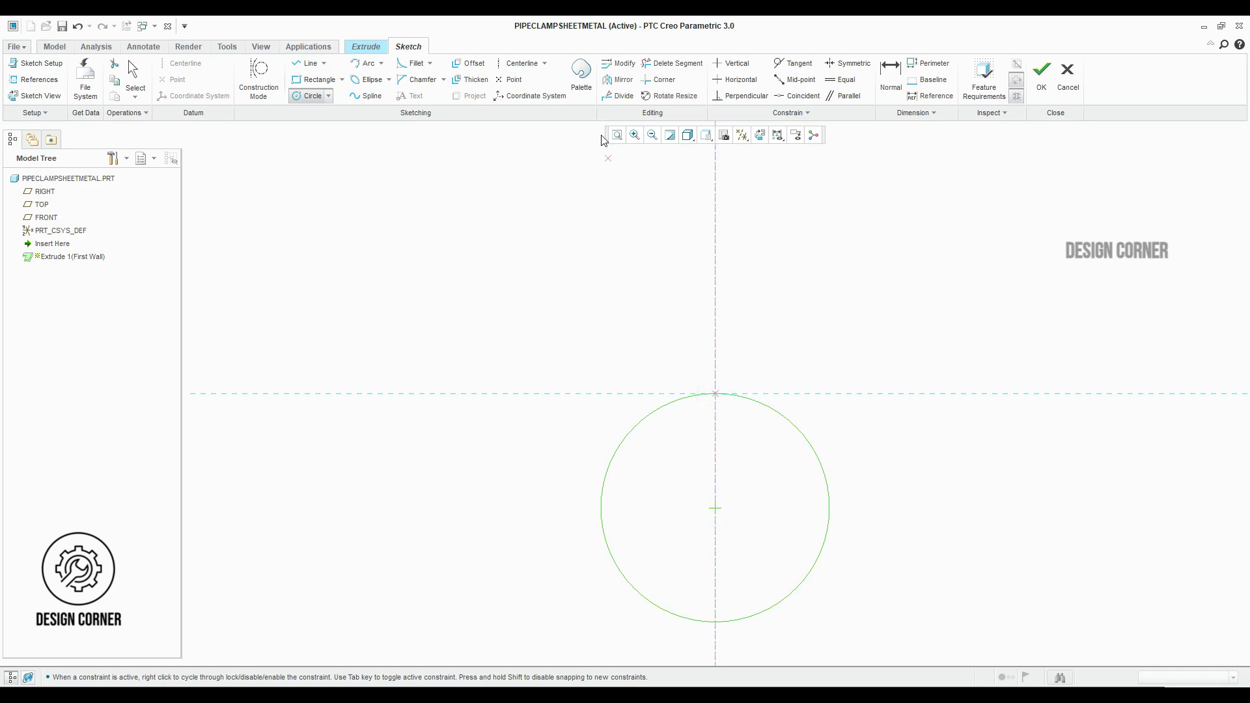
click(303, 64)
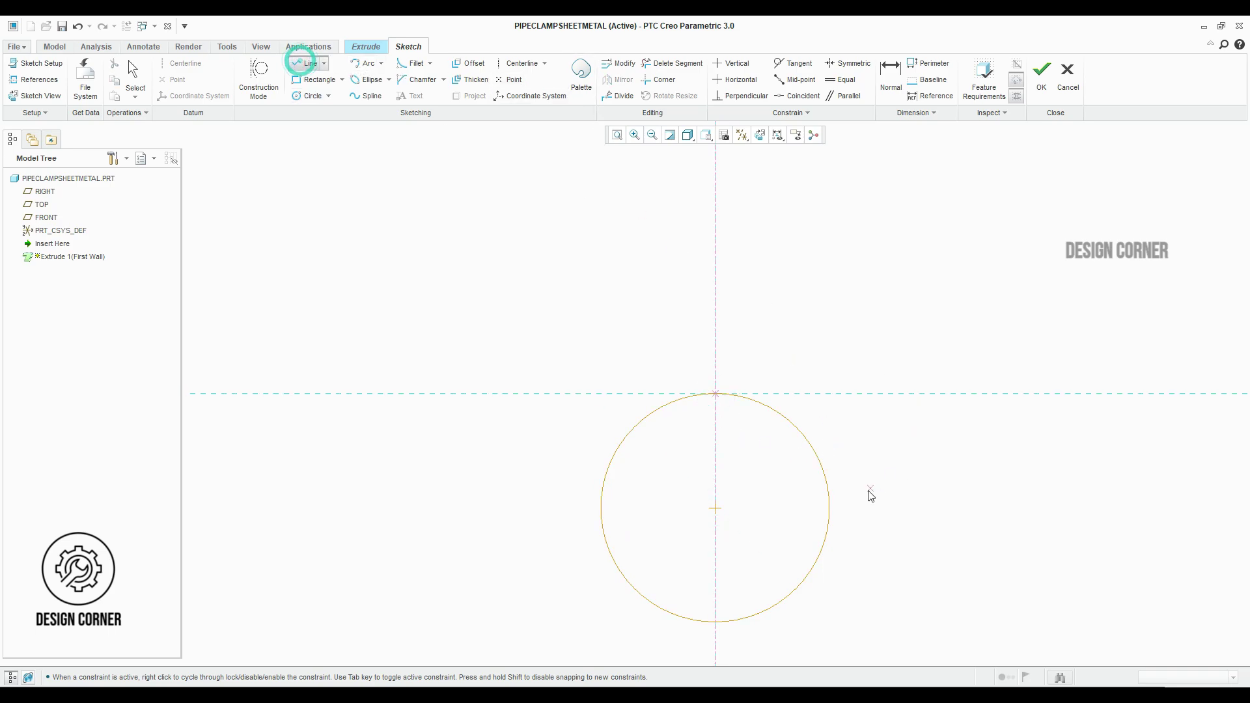
click(830, 508)
click(829, 394)
click(920, 394)
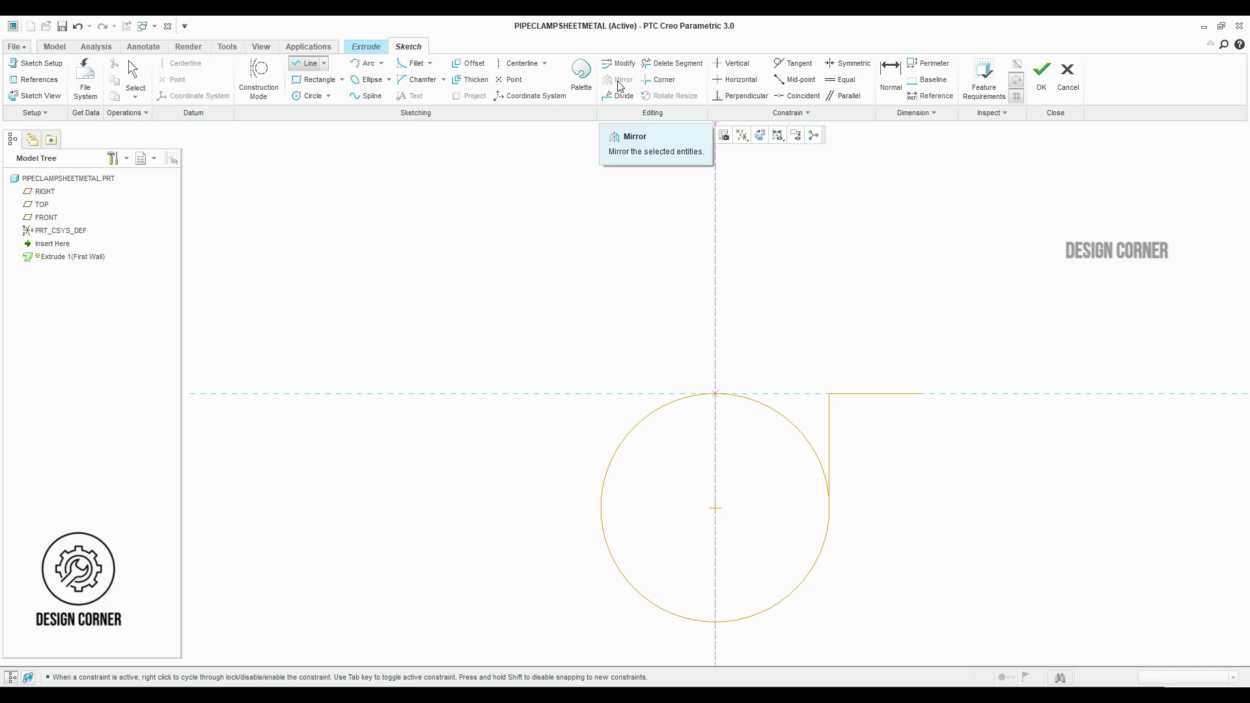
click(836, 291)
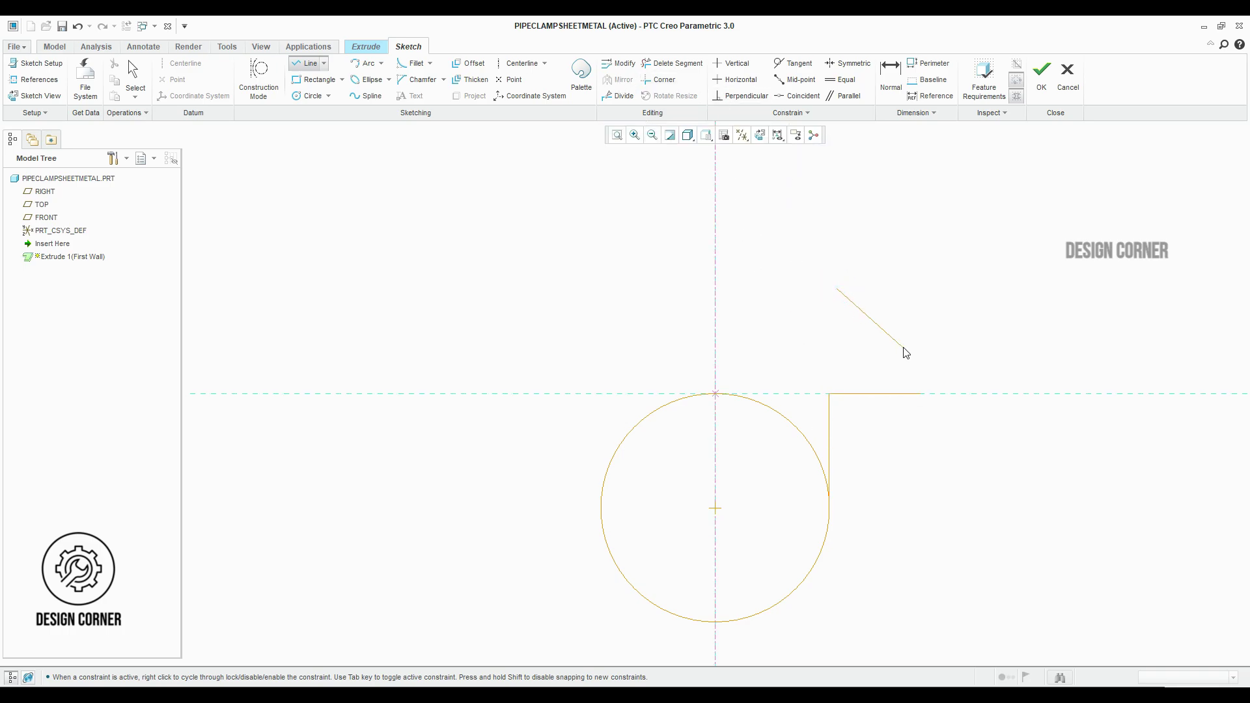
Mirror the tab line across the vertical centerline to make matching tabs.
middle_click(887, 395)
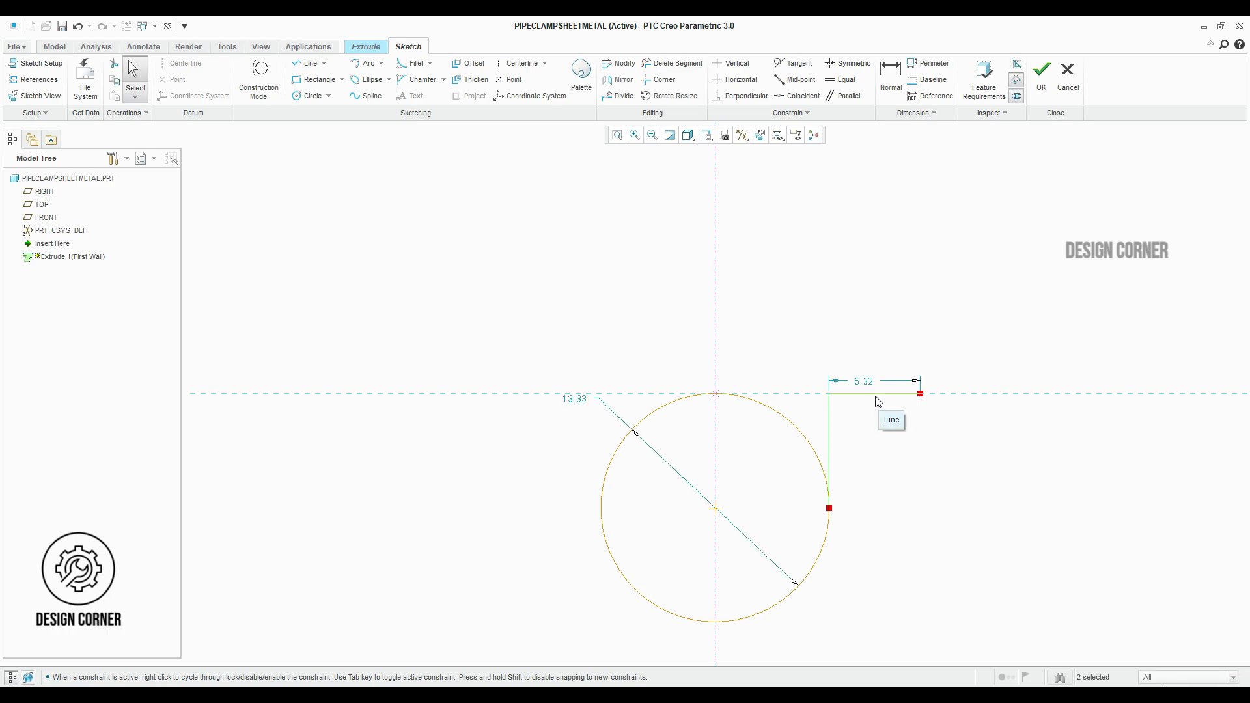
click(617, 79)
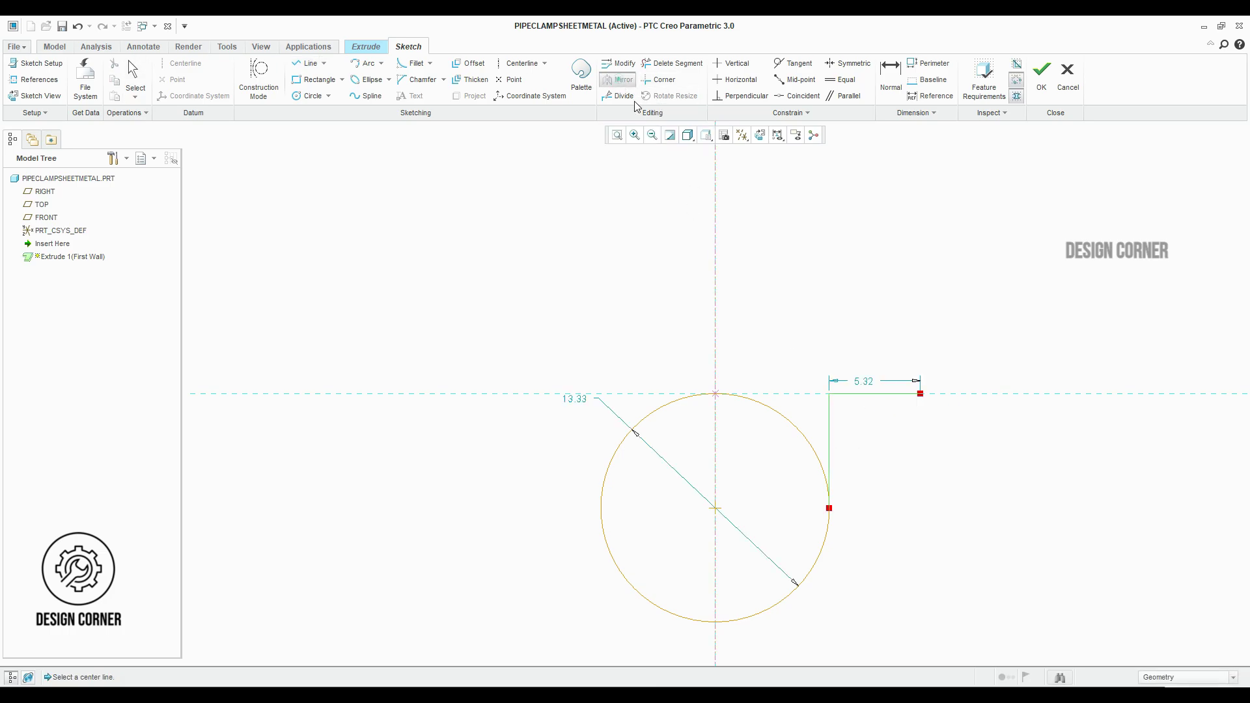
click(715, 263)
middle_click(753, 267)
click(711, 379)
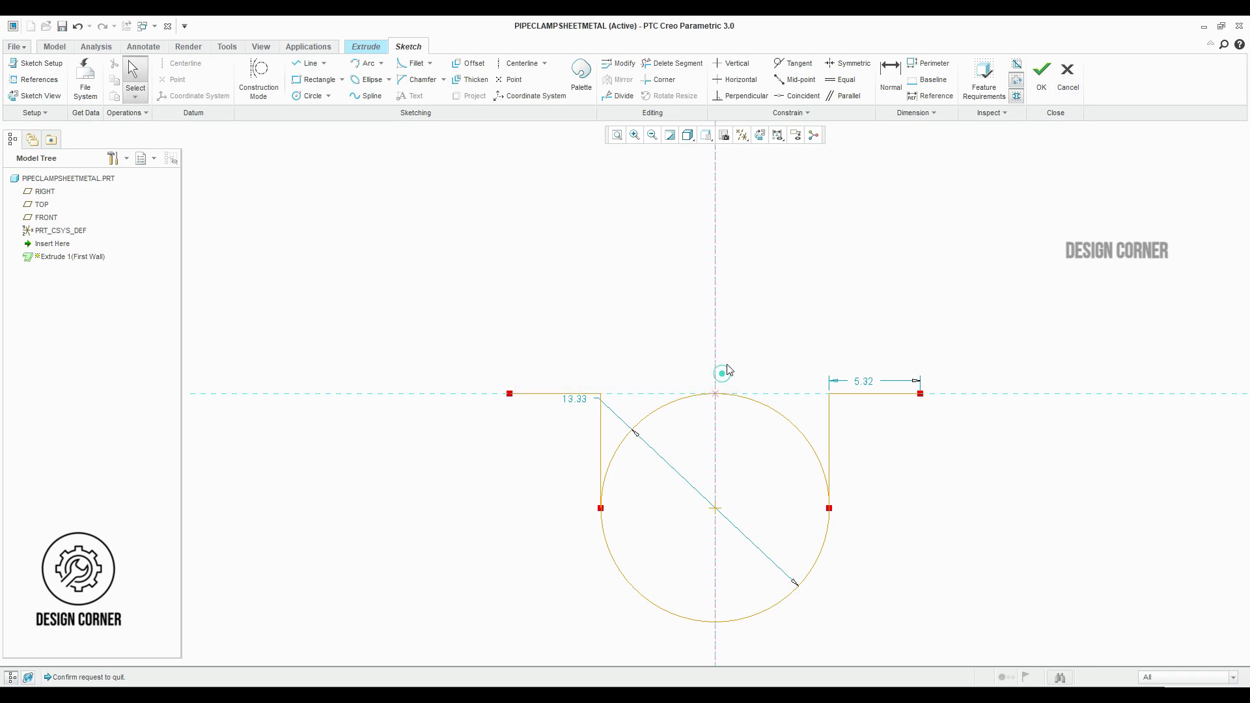
Dimension the sketch with circle diameter 6 and tab-end width 10.
click(892, 73)
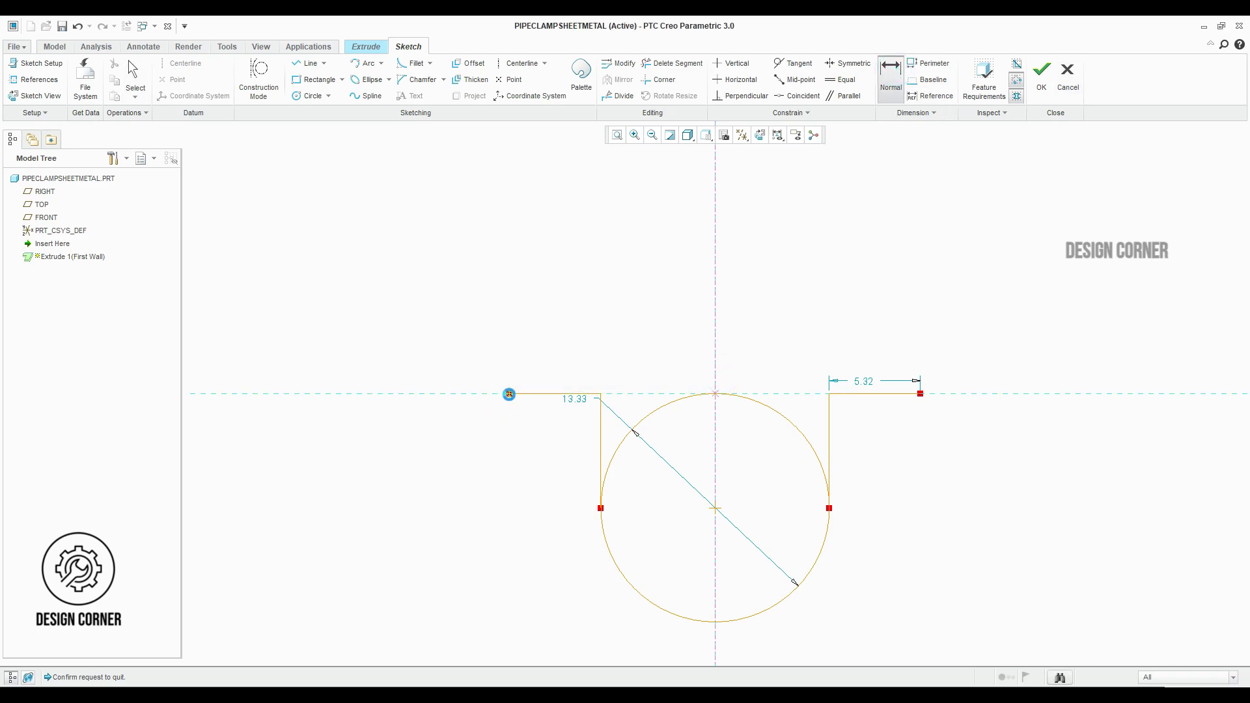
click(509, 394)
click(919, 393)
middle_click(796, 281)
key(Return)
key(ctrl+z)
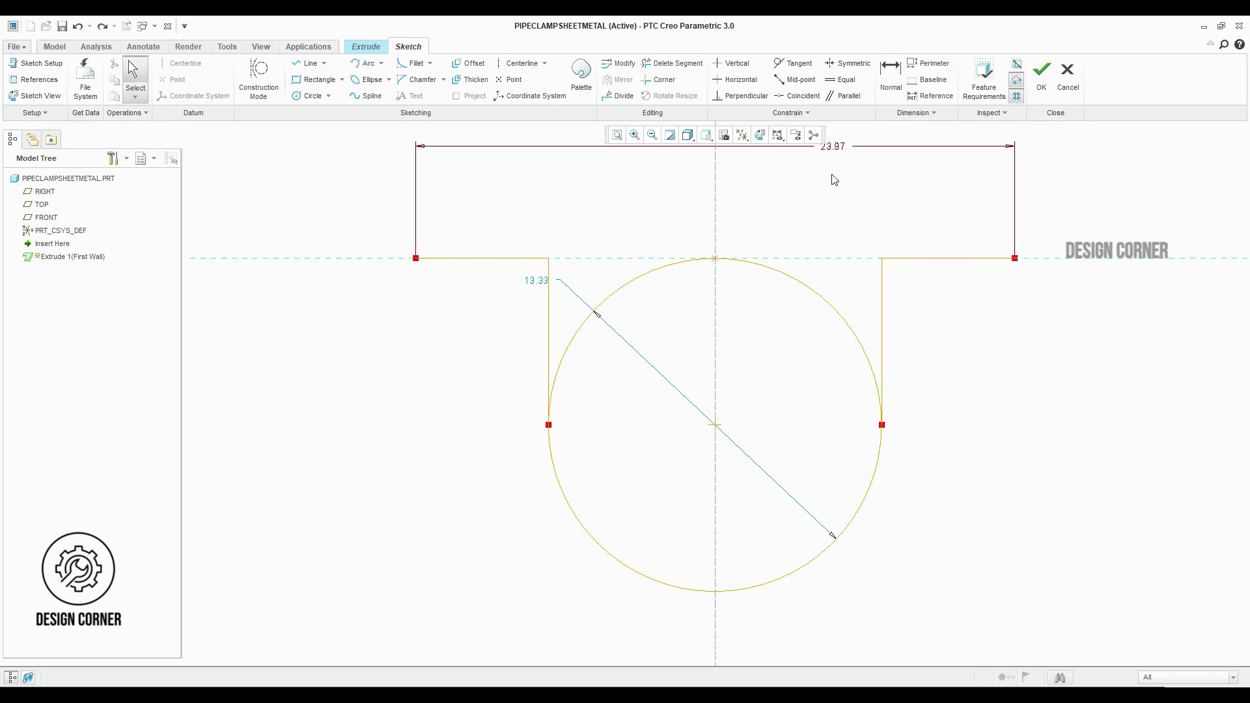
double_click(537, 280)
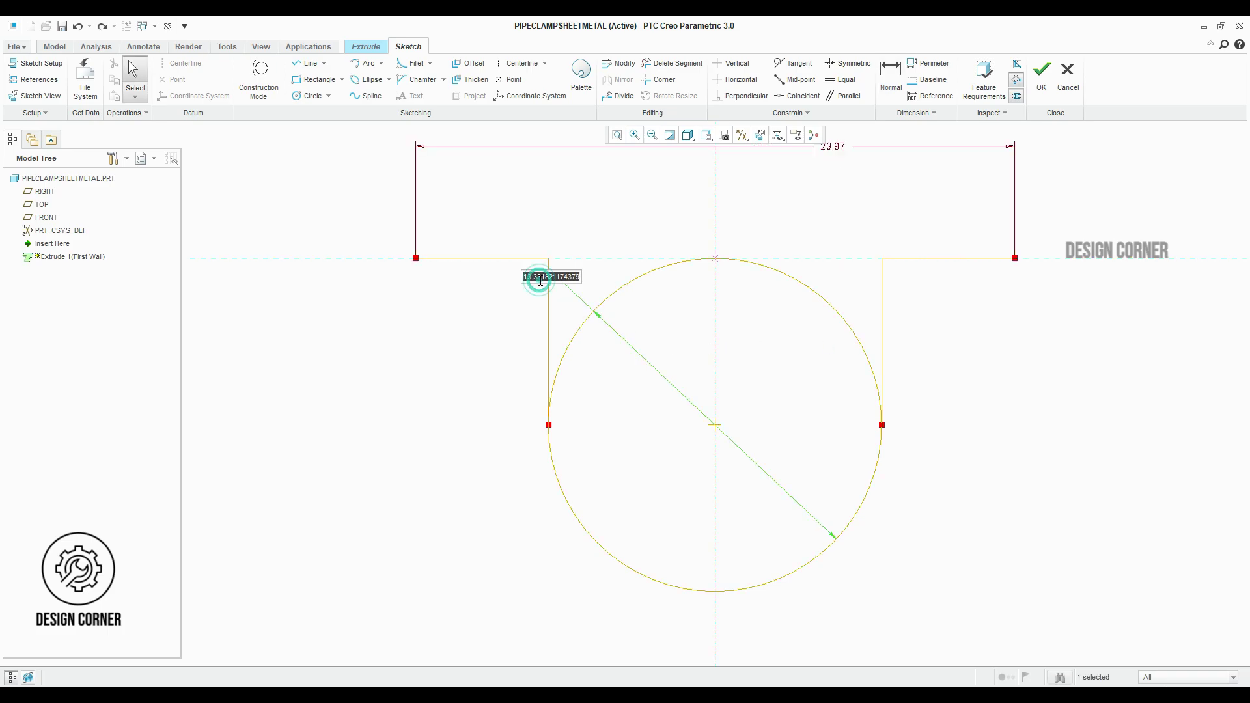
text(6)
key(Return)
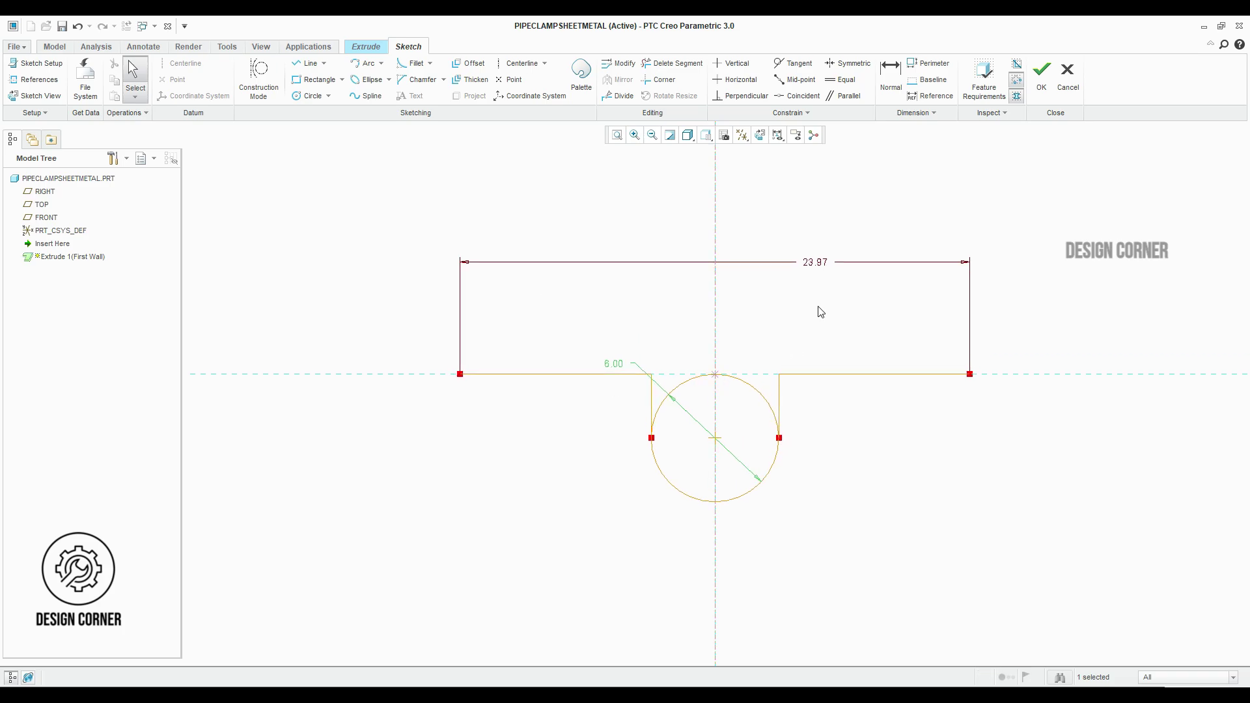
double_click(814, 262)
text(10)
key(Return)
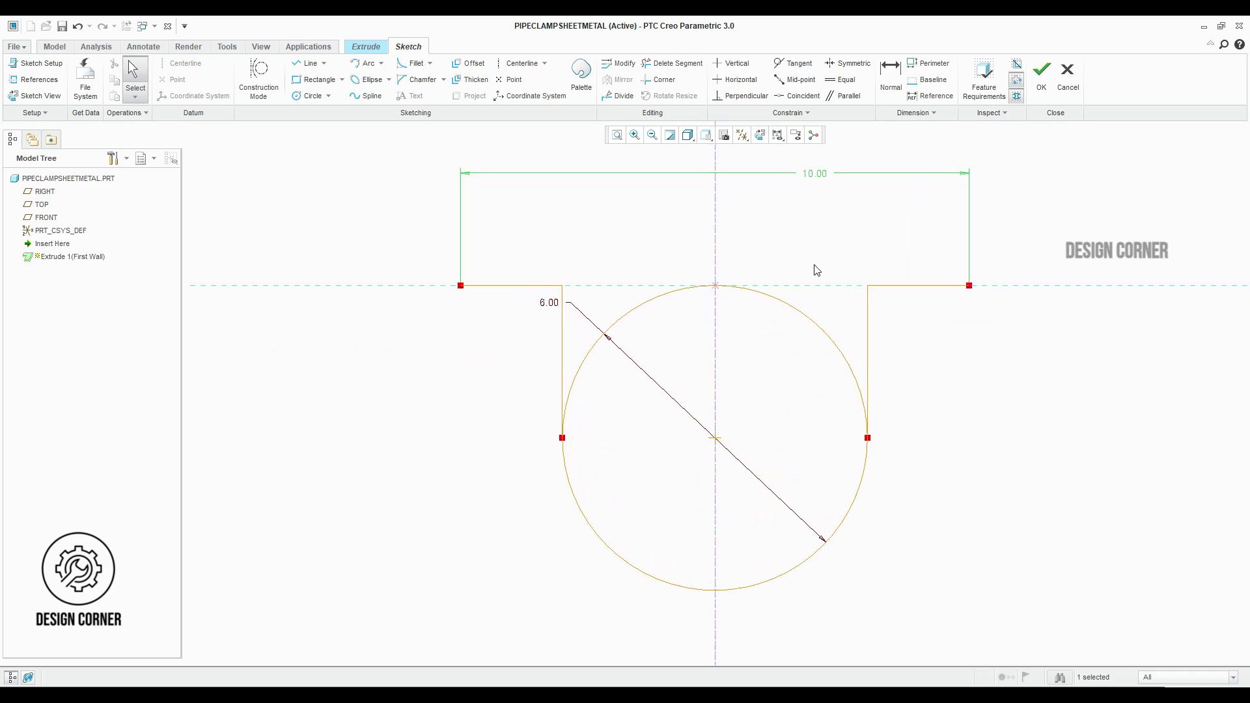
Trim the circle's upper arc to a U profile and add the height as a reference dimension.
click(674, 63)
drag(800, 300, 648, 289)
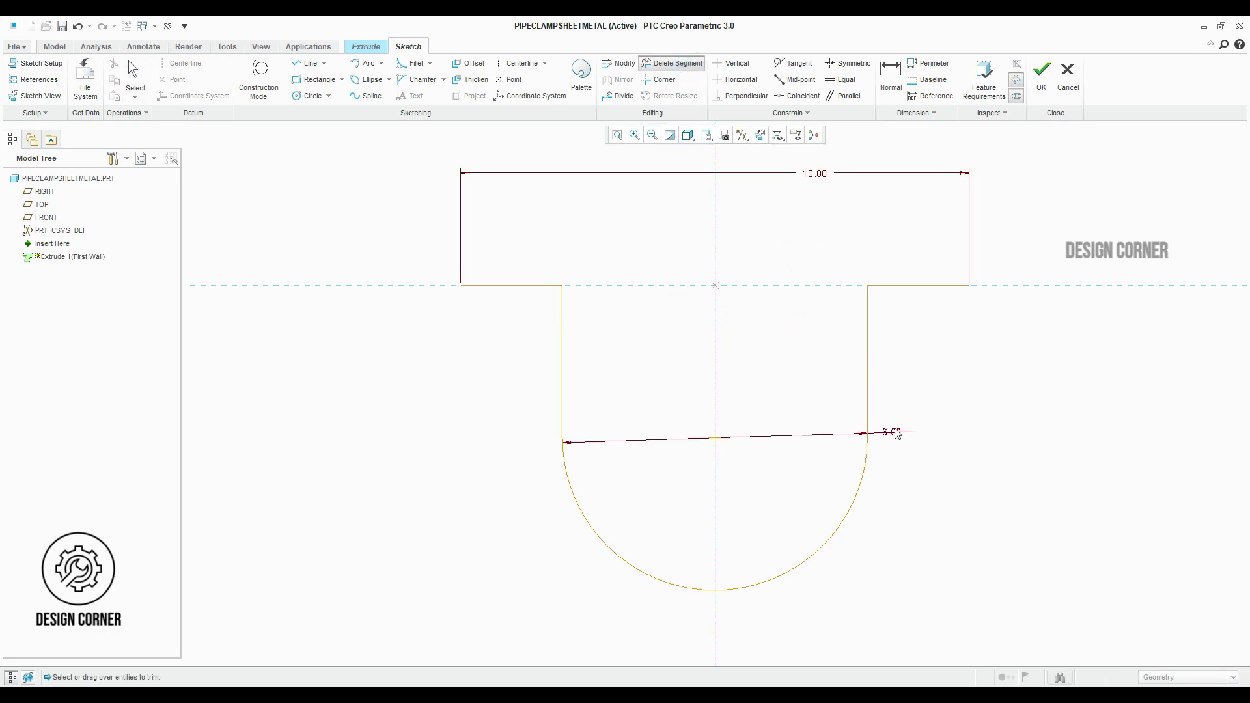
click(891, 82)
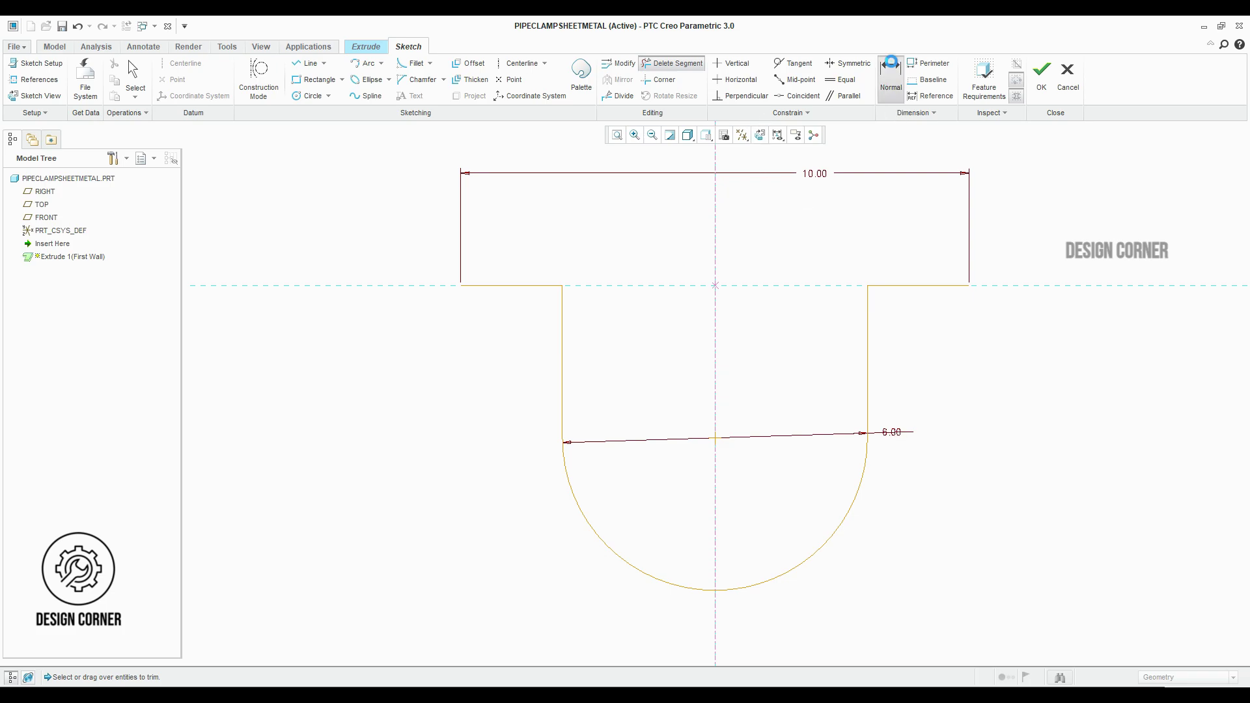
click(935, 289)
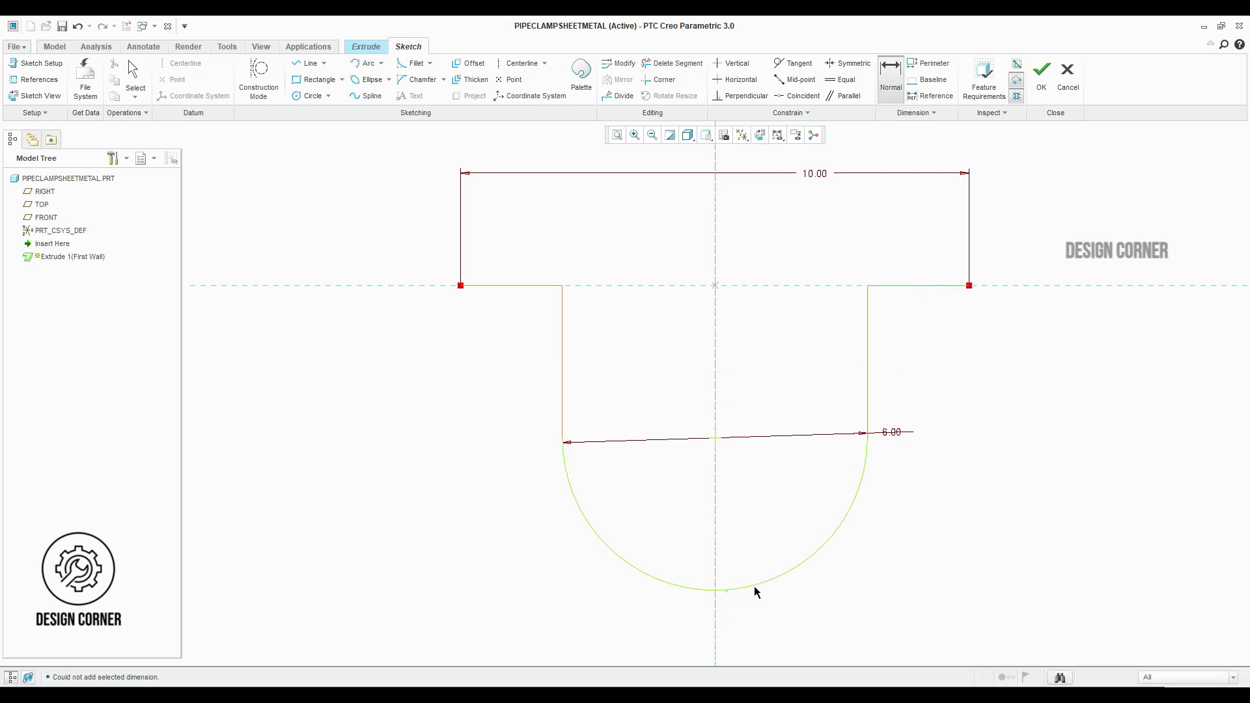
click(724, 590)
middle_click(1029, 495)
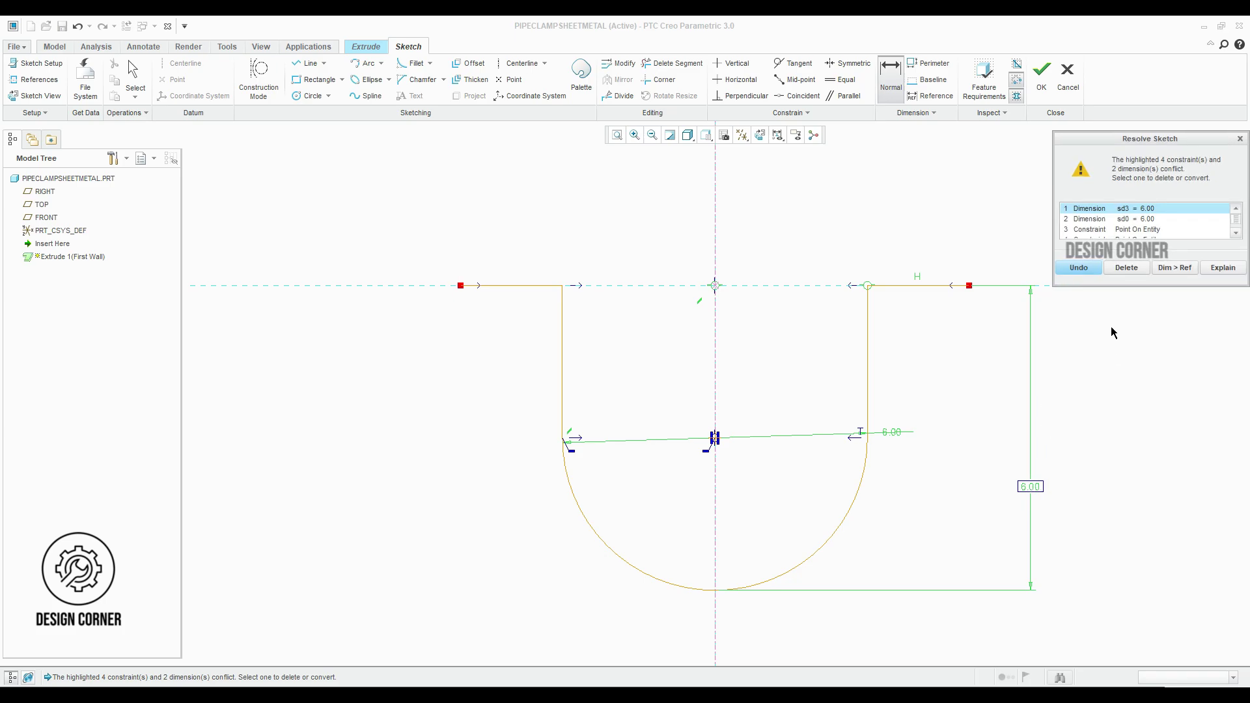
click(1175, 267)
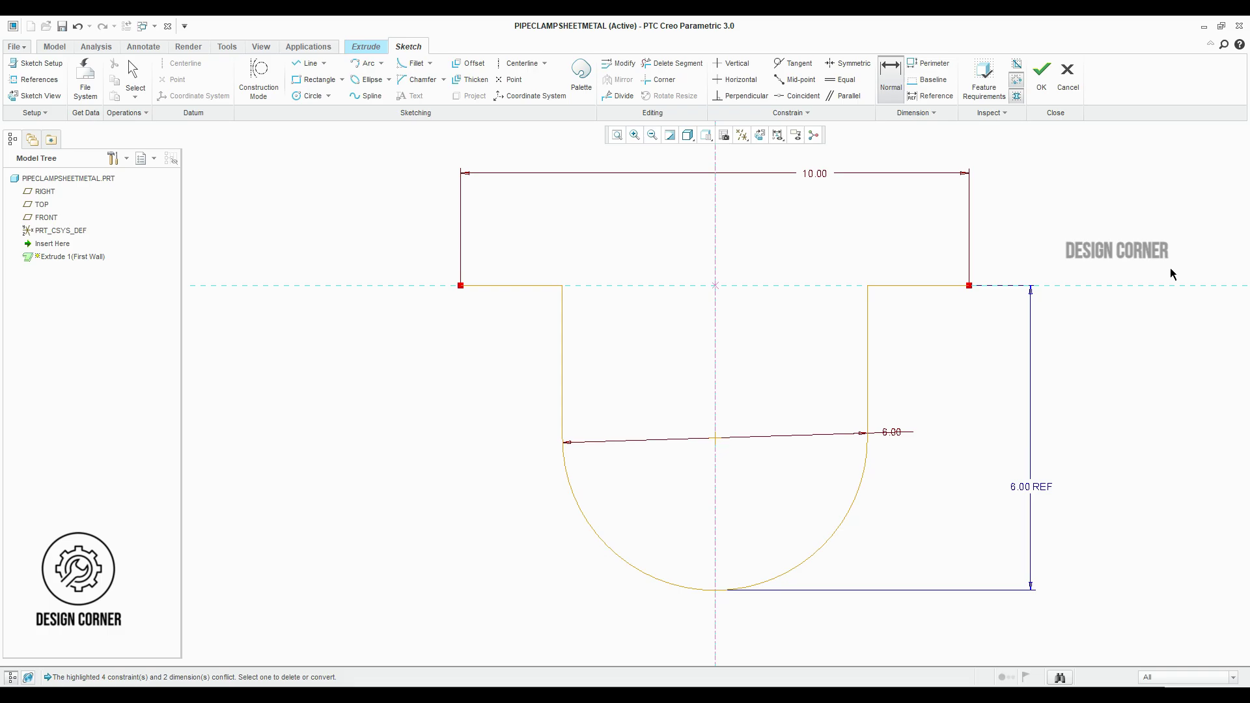
Finish the sketch and set the extrude depth Symmetric about the sketch plane.
click(1041, 71)
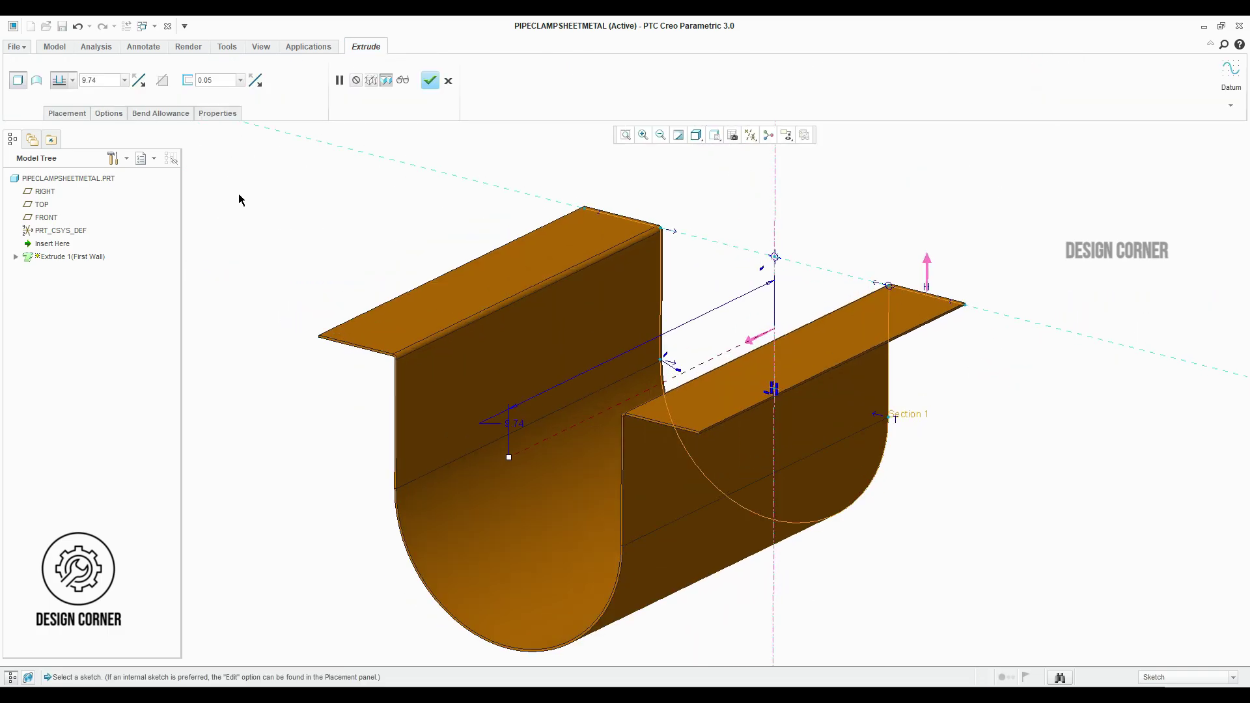
click(72, 80)
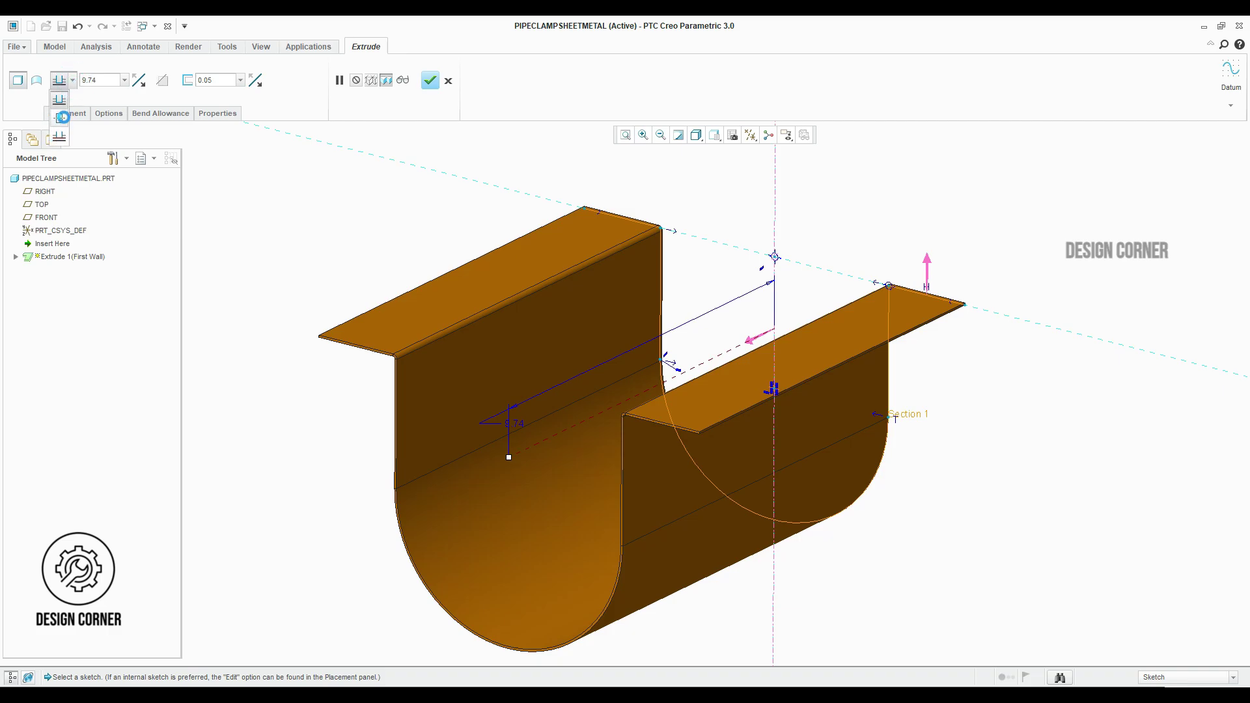
click(61, 116)
drag(108, 81, 72, 80)
text(2)
key(Tab)
text(12)
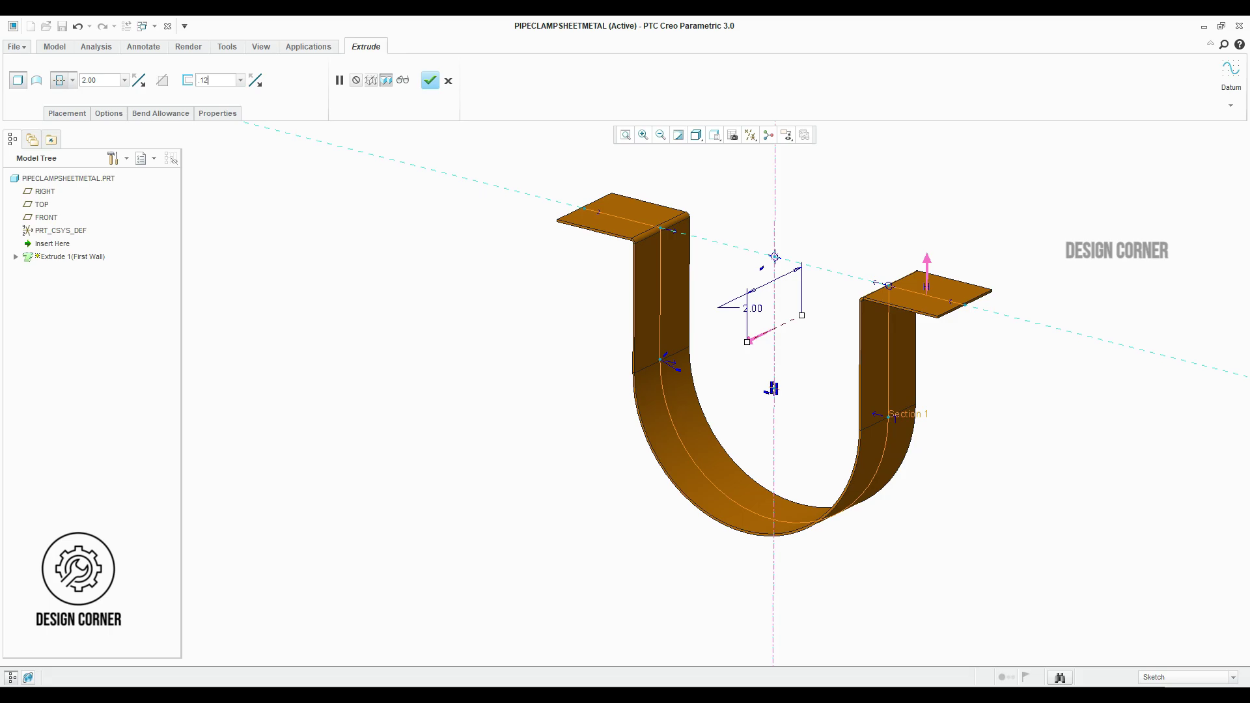
Complete the clamp wall at 0.12 thickness and orbit it into a 3D view.
click(450, 289)
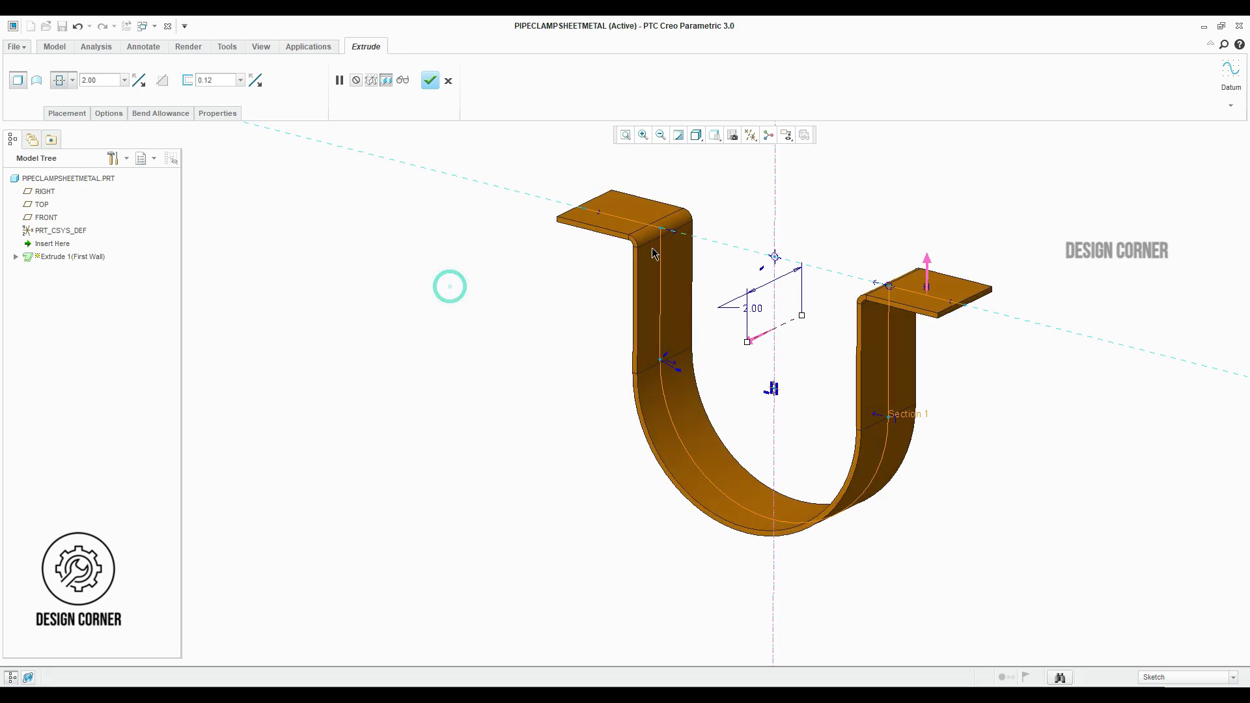
scroll(657, 232, down, 1)
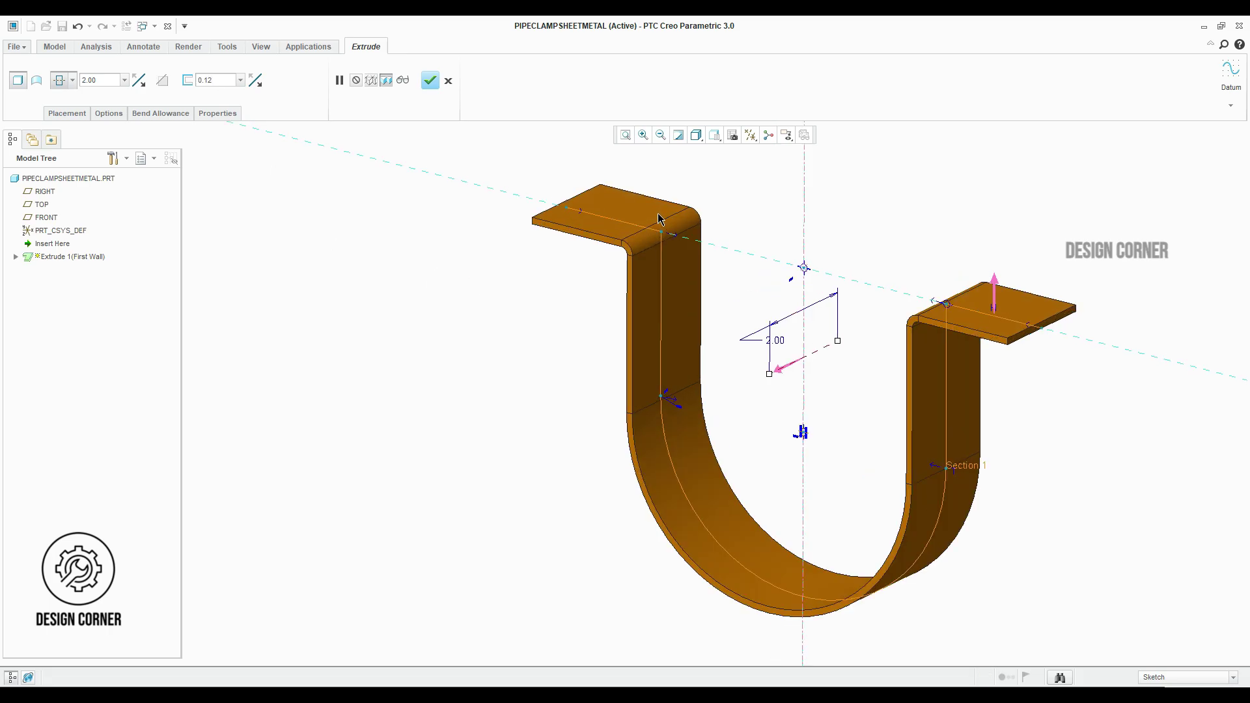
click(431, 81)
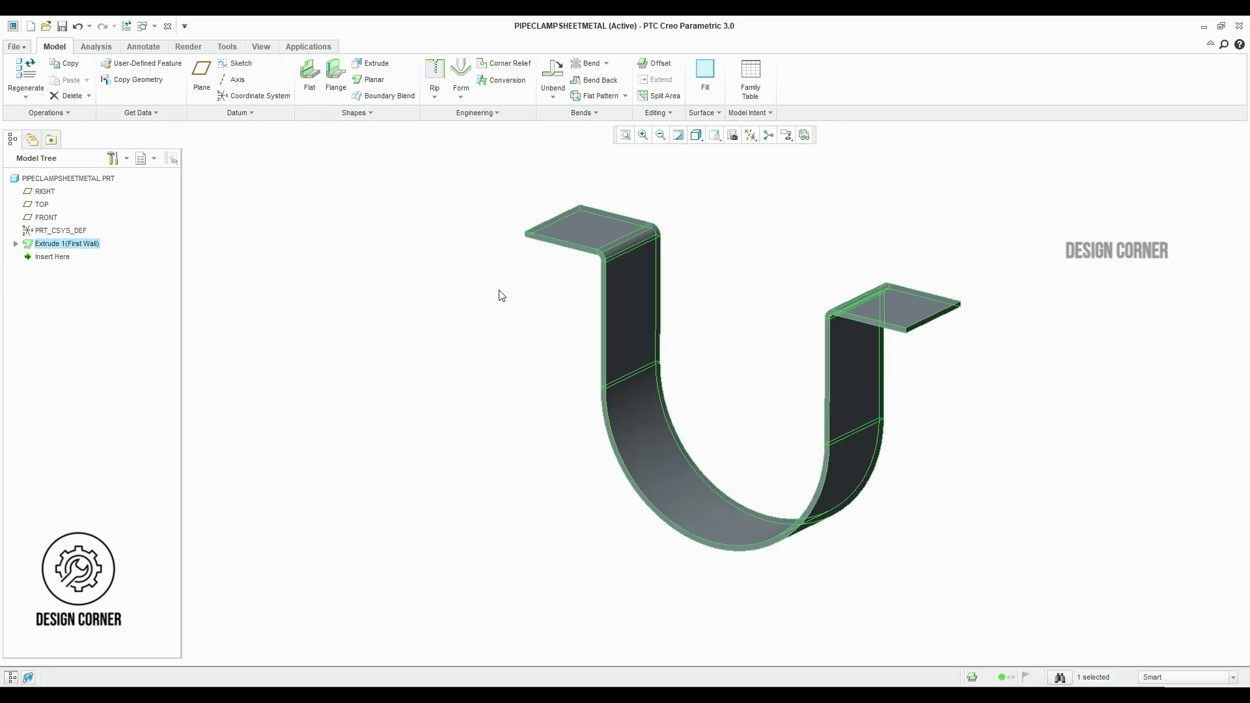
click(499, 295)
middle_drag(506, 342, 454, 459)
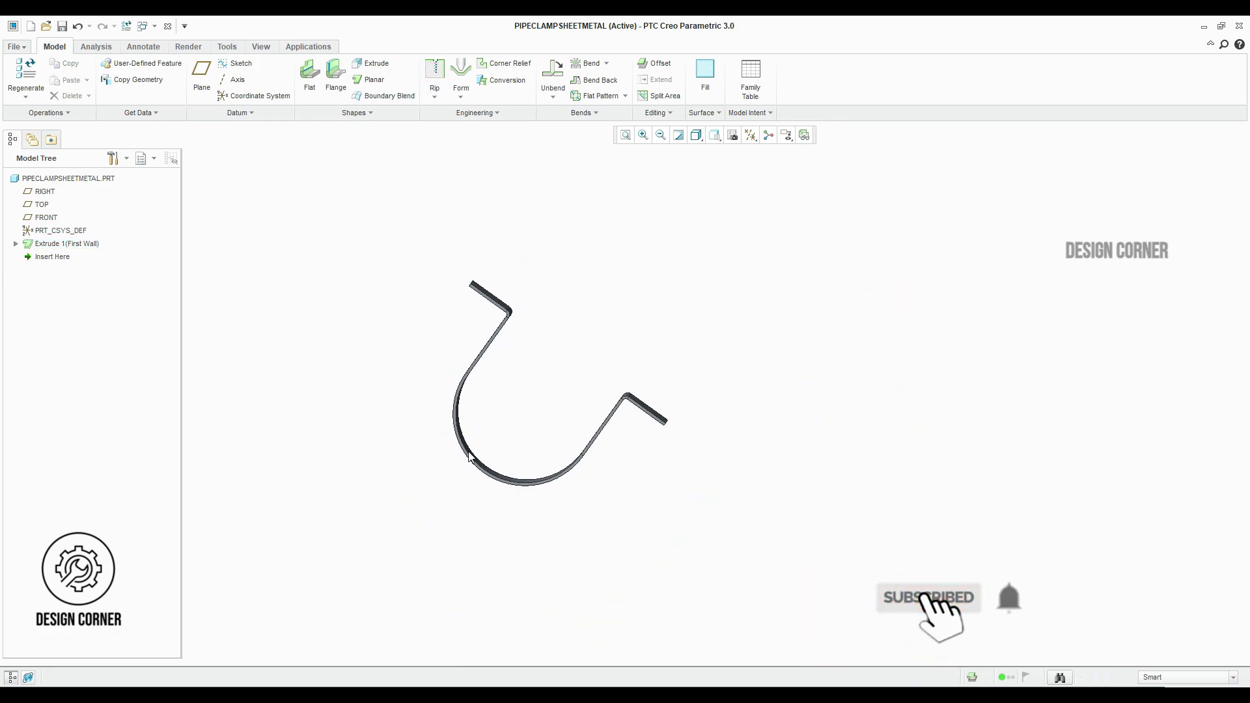
mouse_move(589, 240)
middle_down()
mouse_move(564, 234)
mouse_move(636, 196)
mouse_move(540, 543)
mouse_move(573, 413)
mouse_move(505, 556)
mouse_move(557, 558)
mouse_move(433, 595)
mouse_move(497, 525)
mouse_move(547, 410)
middle_up()
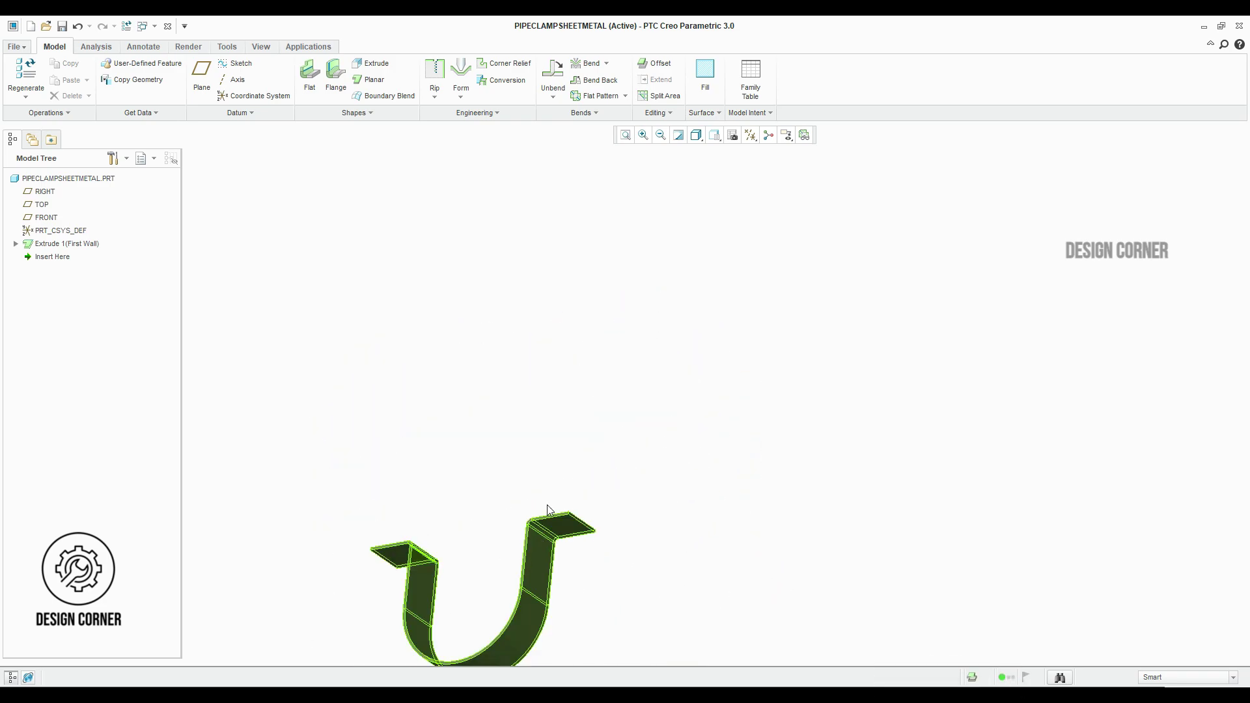
click(625, 135)
middle_drag(608, 357, 641, 340)
Display the model as Shading With Edges and reset to the default orientation.
click(261, 46)
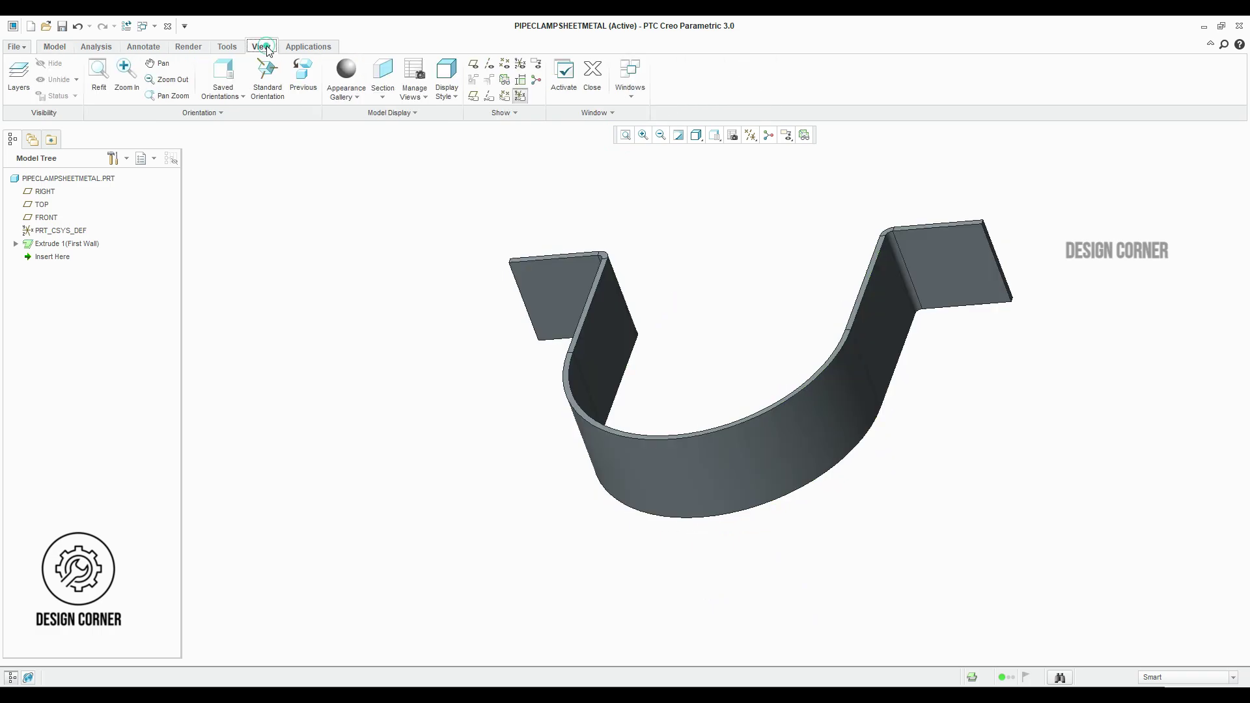
click(455, 99)
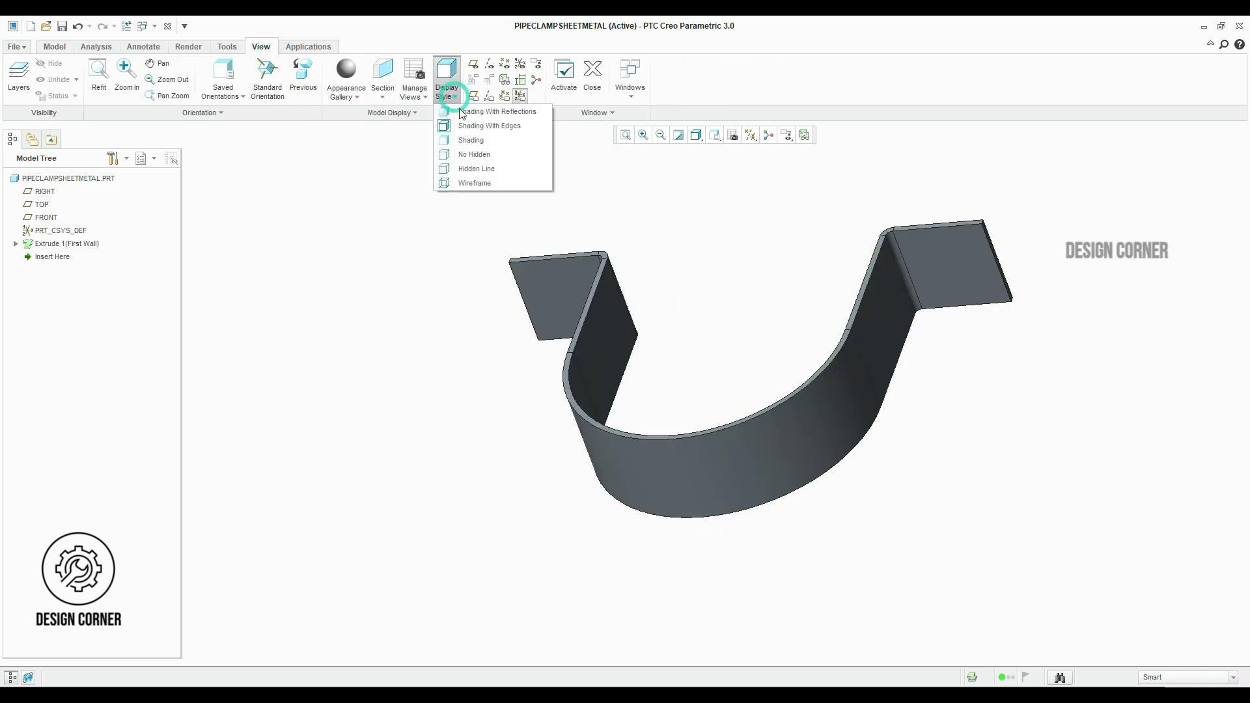
click(480, 125)
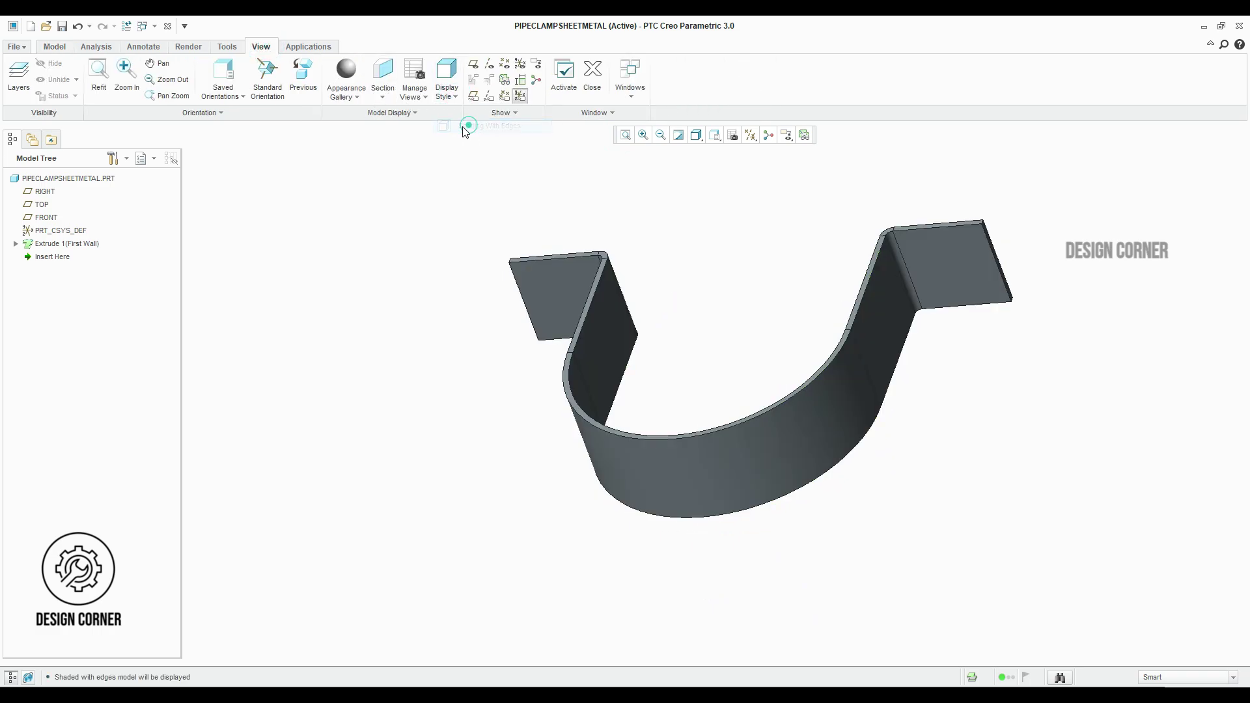
click(604, 192)
click(57, 46)
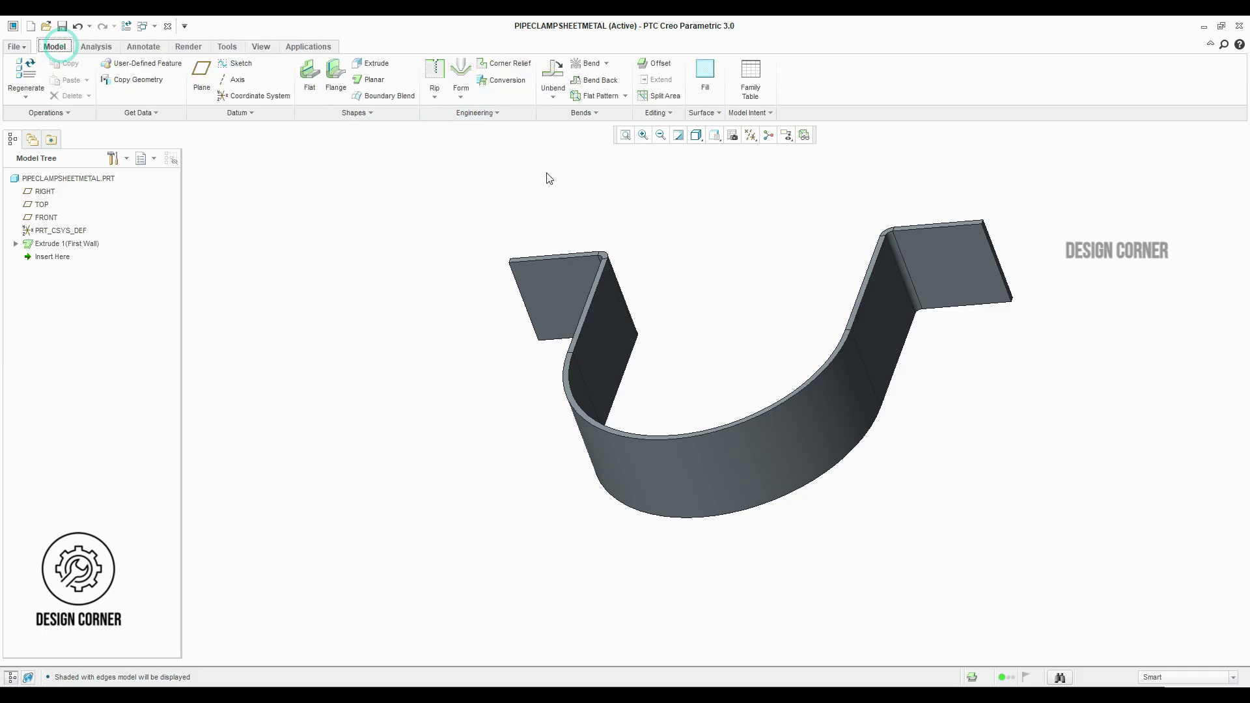
key(ctrl+d)
click(554, 76)
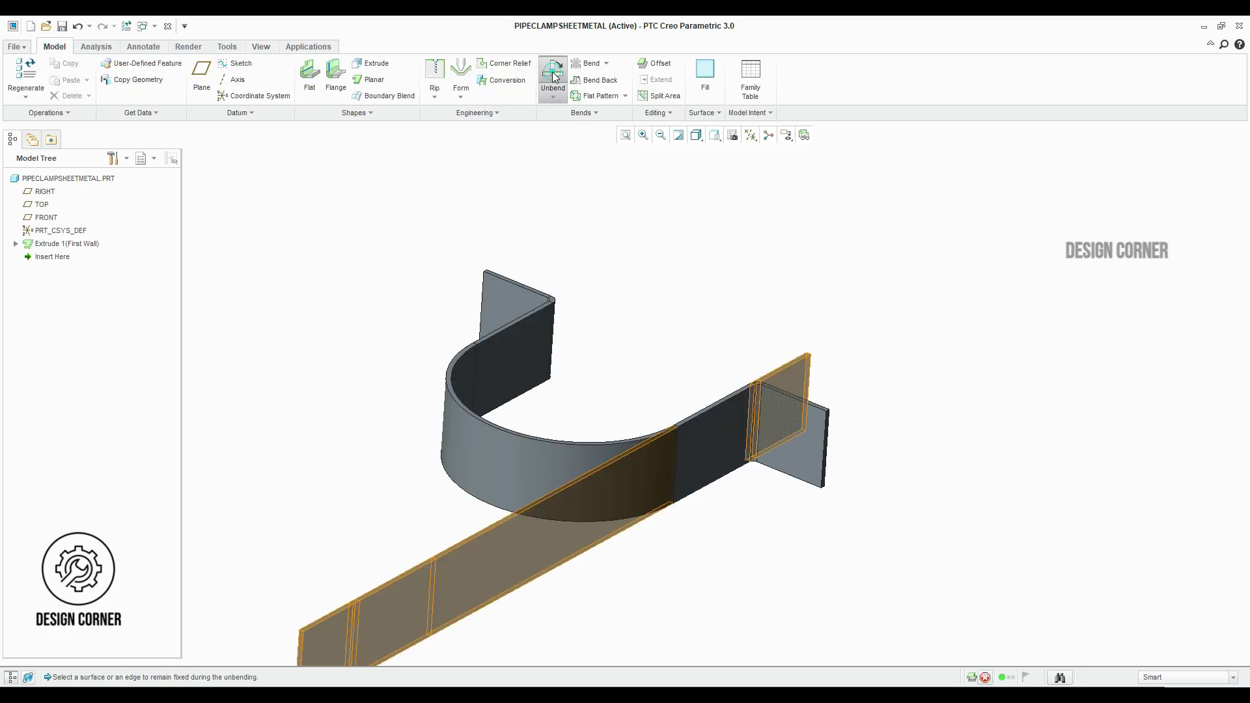
click(802, 424)
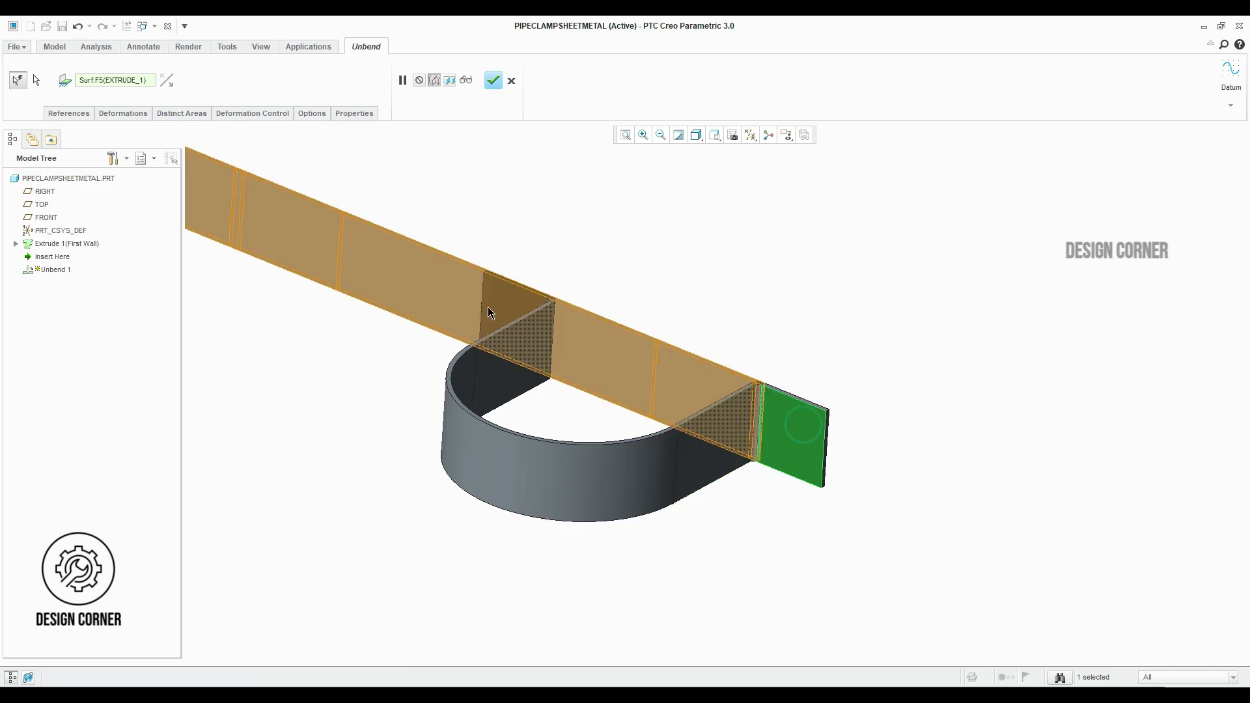
click(505, 306)
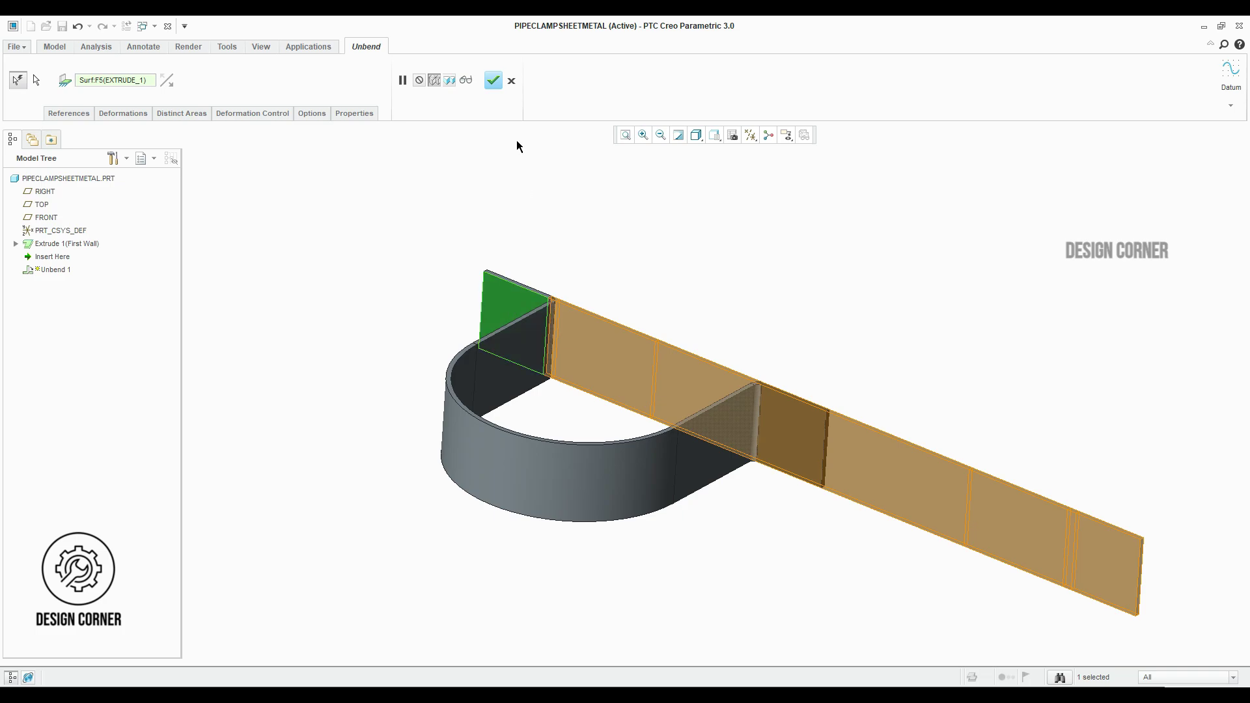
click(510, 81)
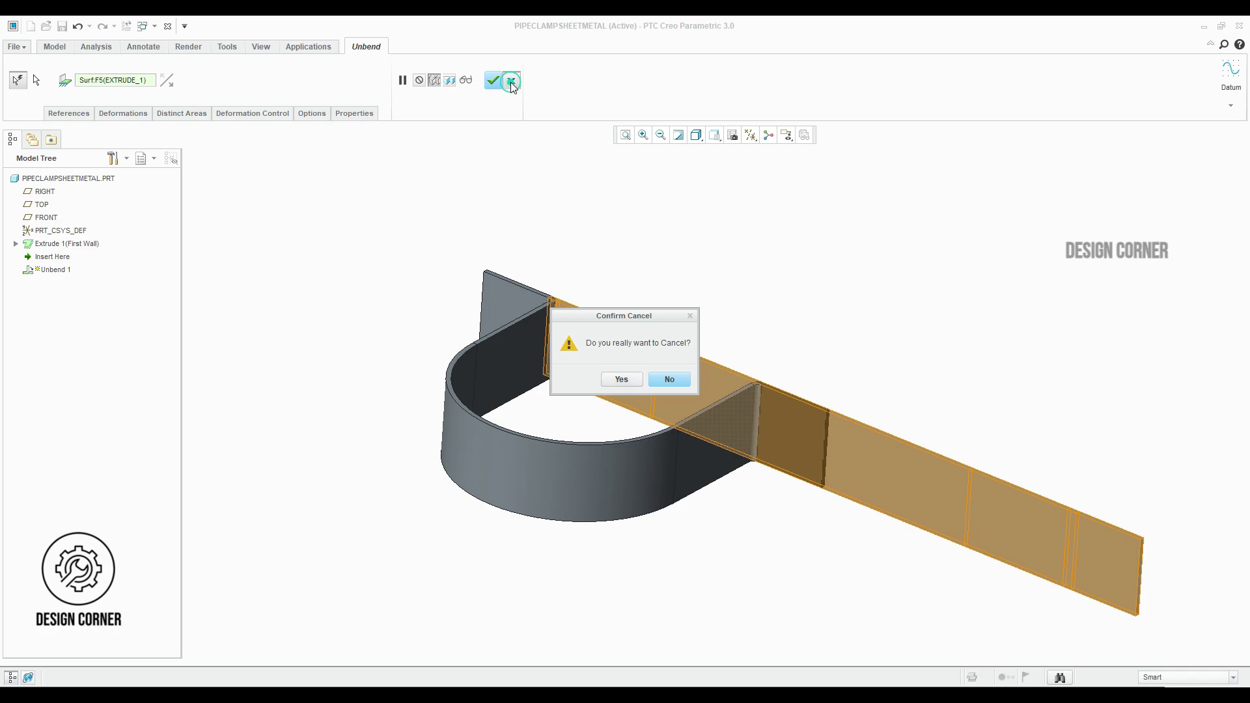
click(630, 384)
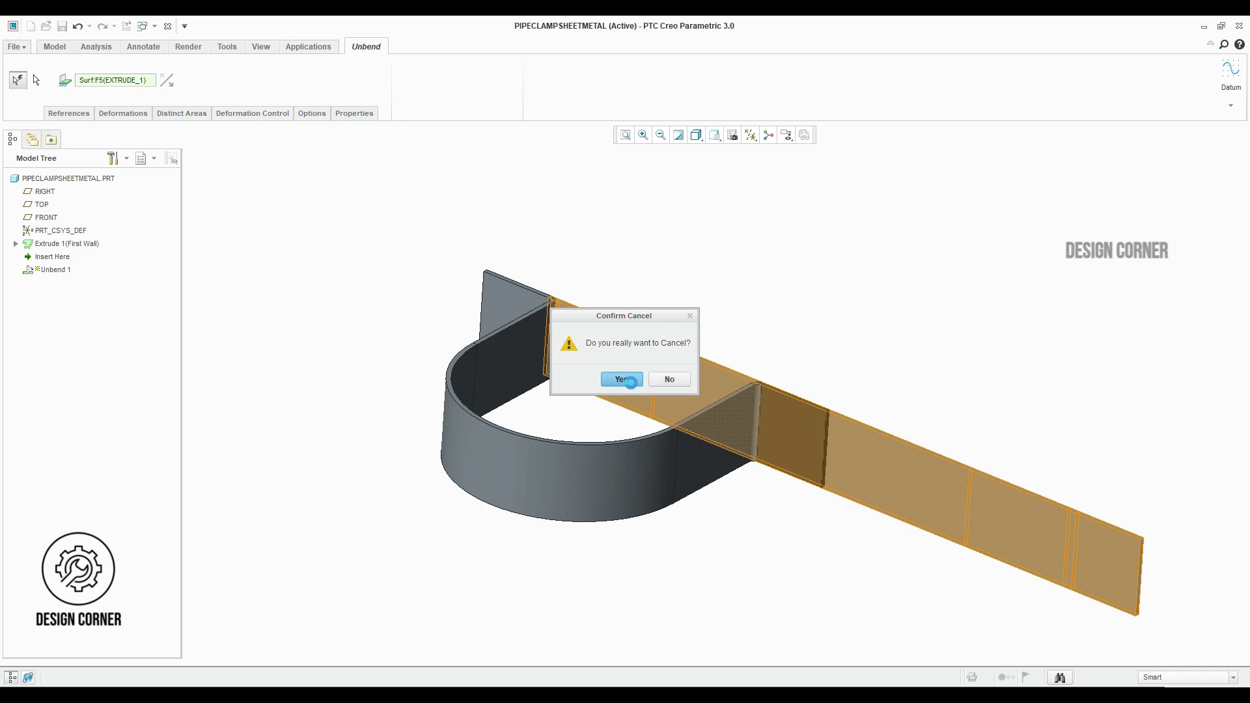
Turn on Plane Display in the datum display filters.
click(701, 296)
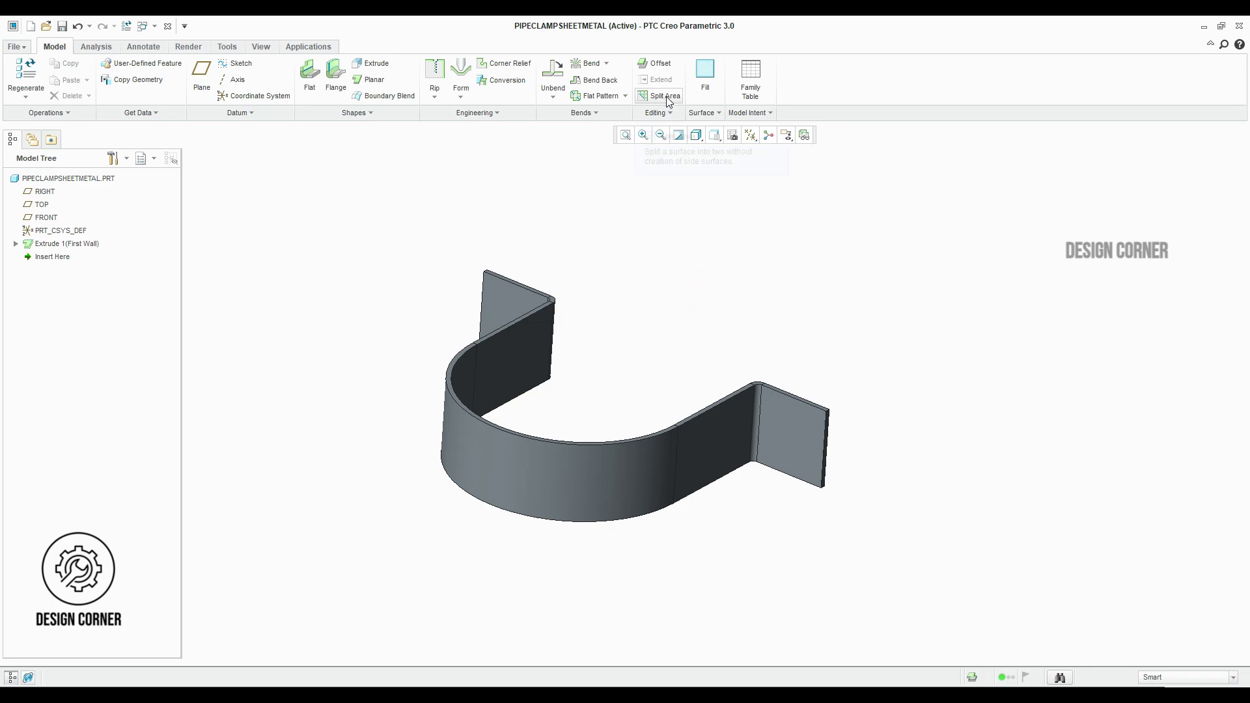
click(750, 136)
click(769, 209)
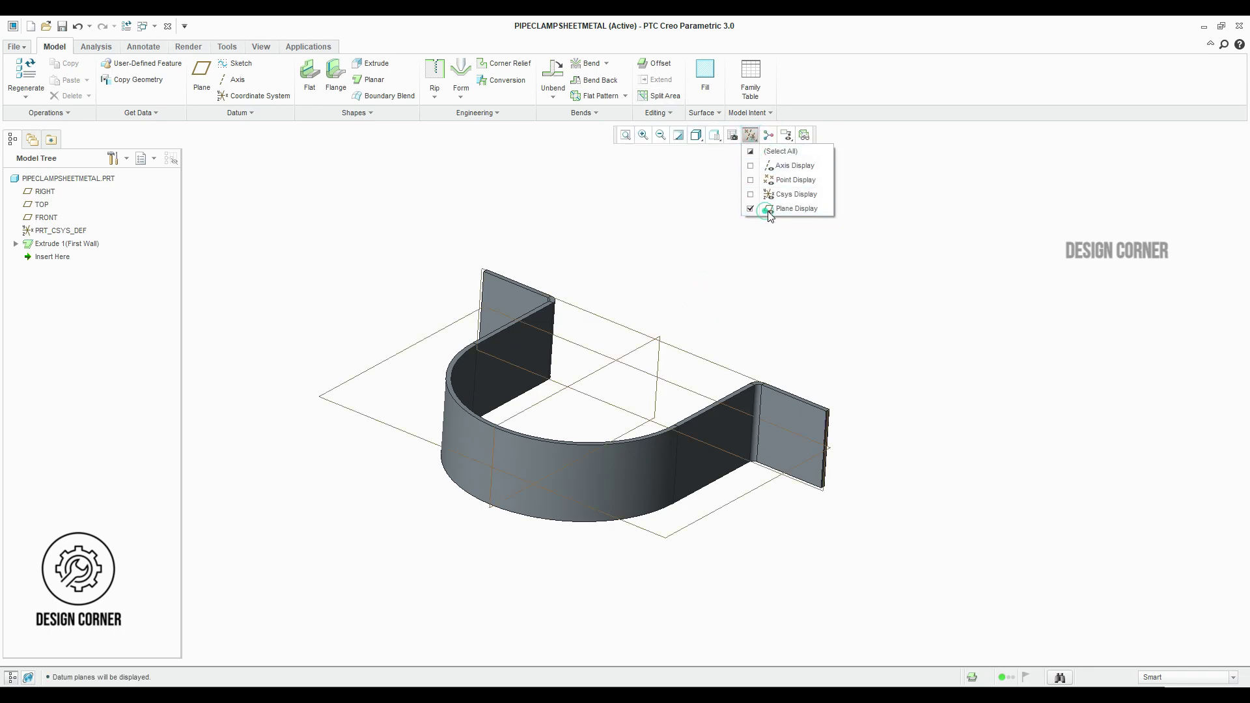
click(963, 282)
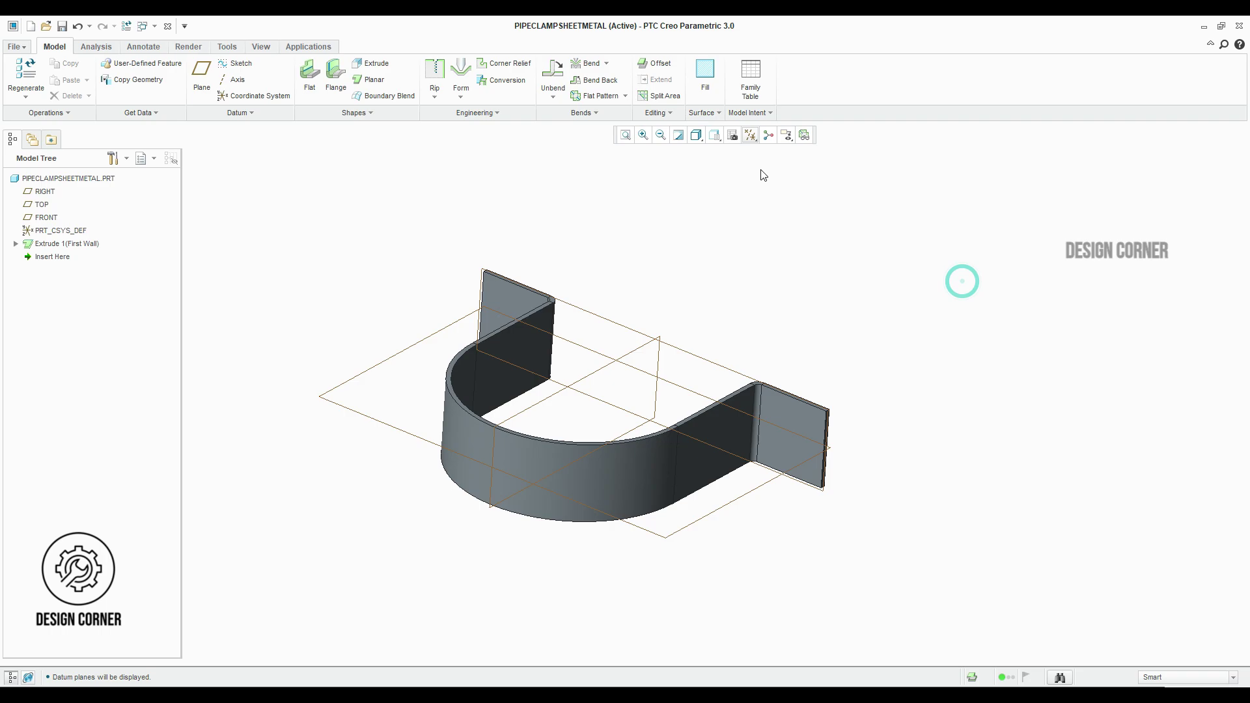
Split the band surface with a vertical line sketched on FRONT along the centerline, completing Split Area 1.
click(655, 95)
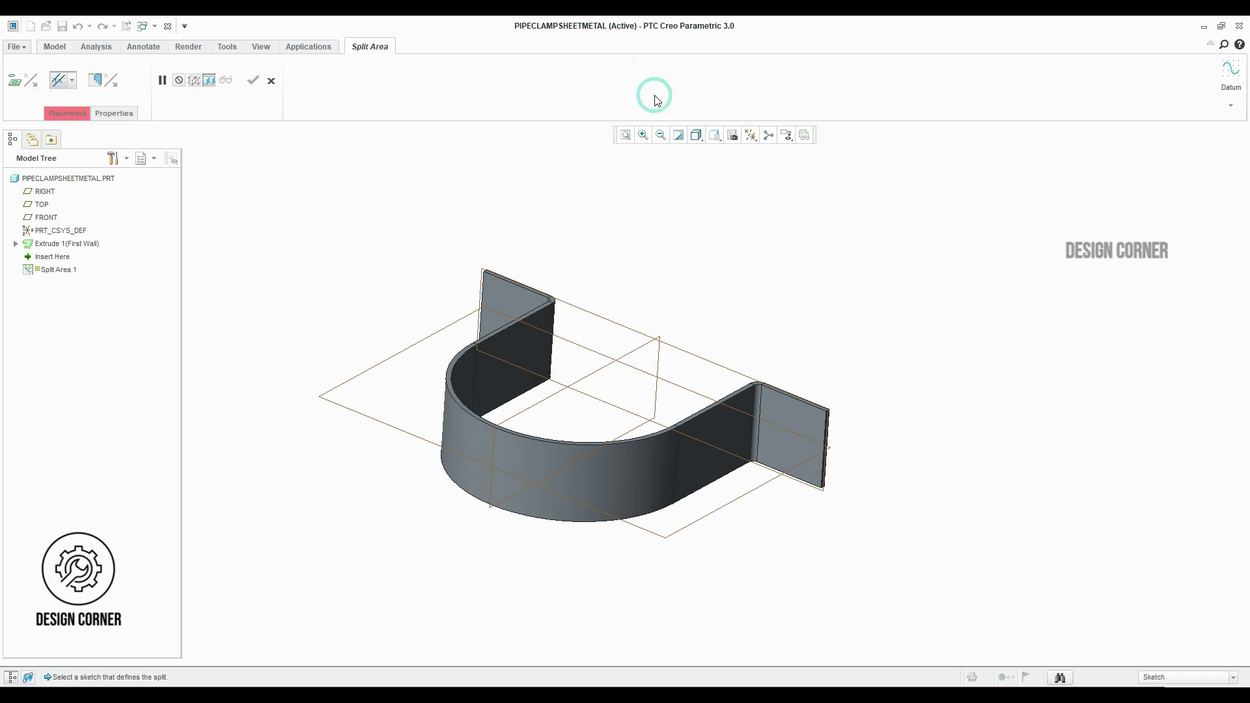
click(686, 351)
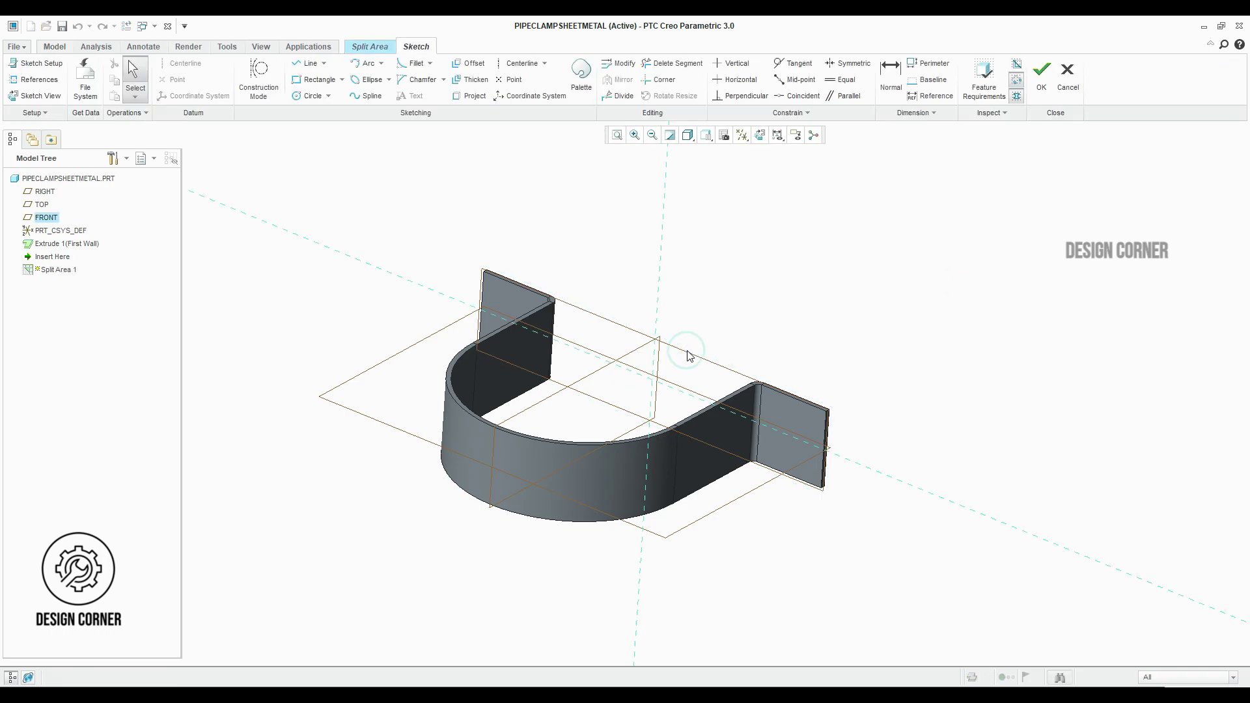
click(760, 136)
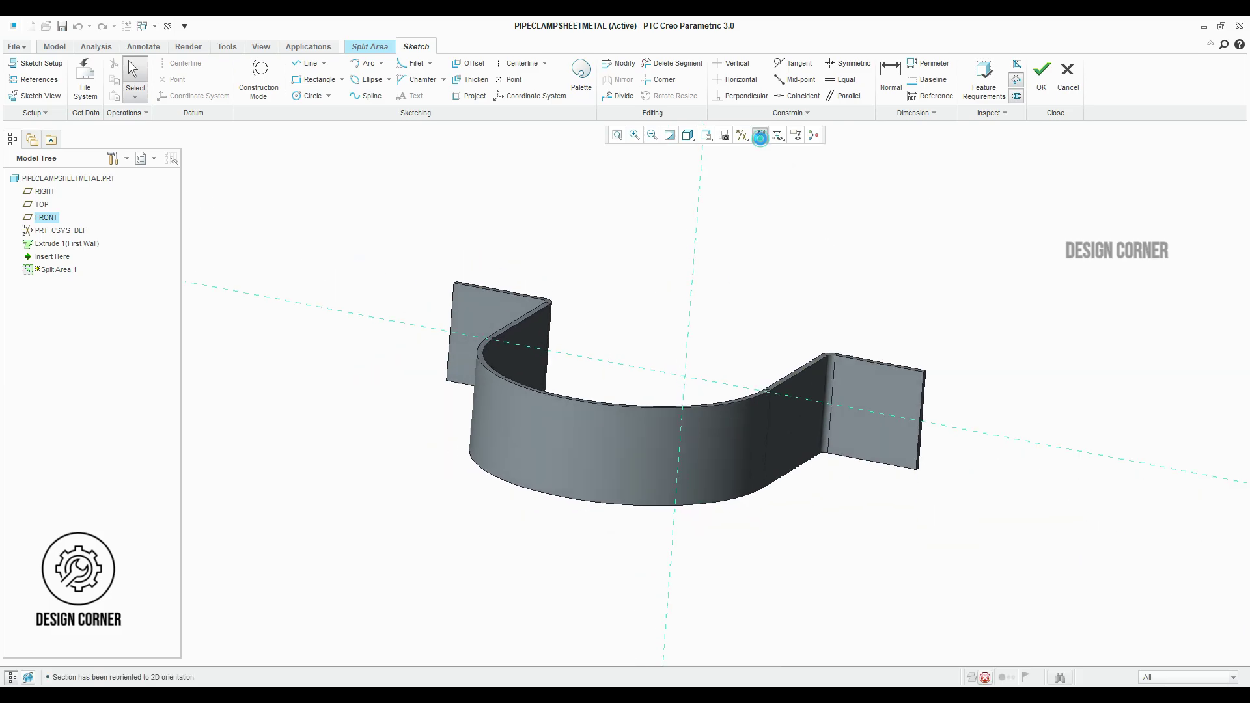
click(302, 64)
click(716, 329)
middle_click(738, 481)
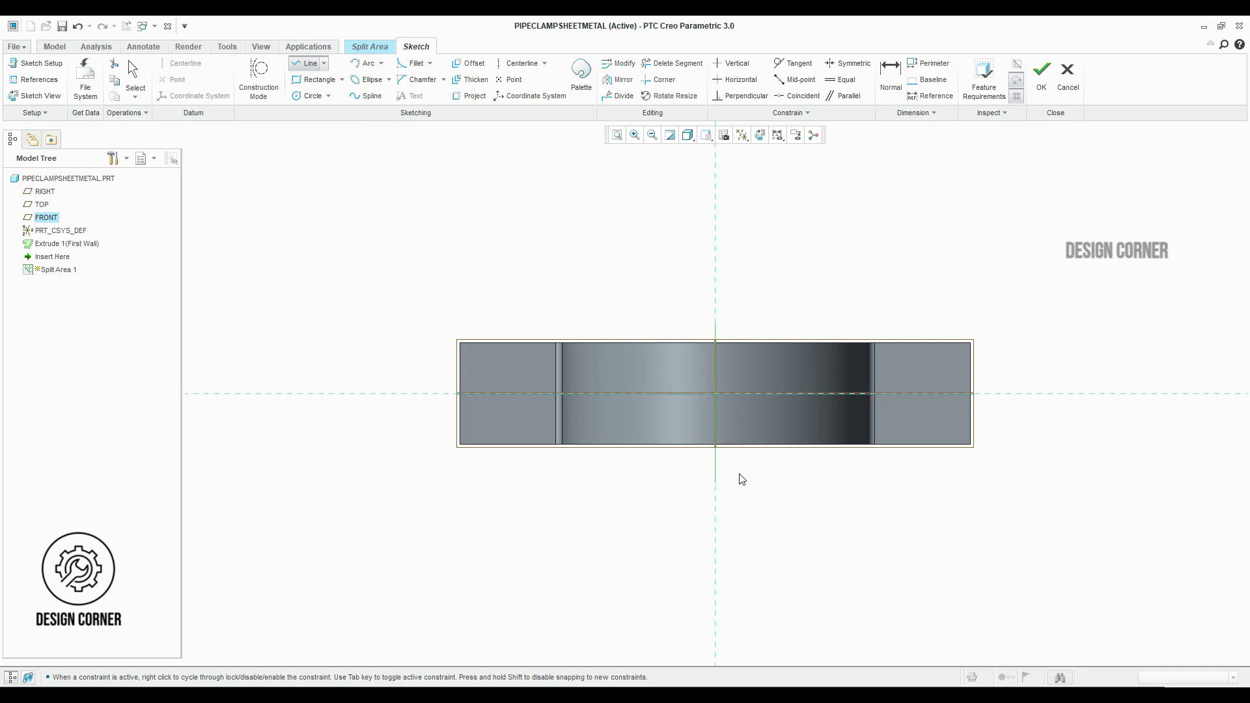
click(1042, 88)
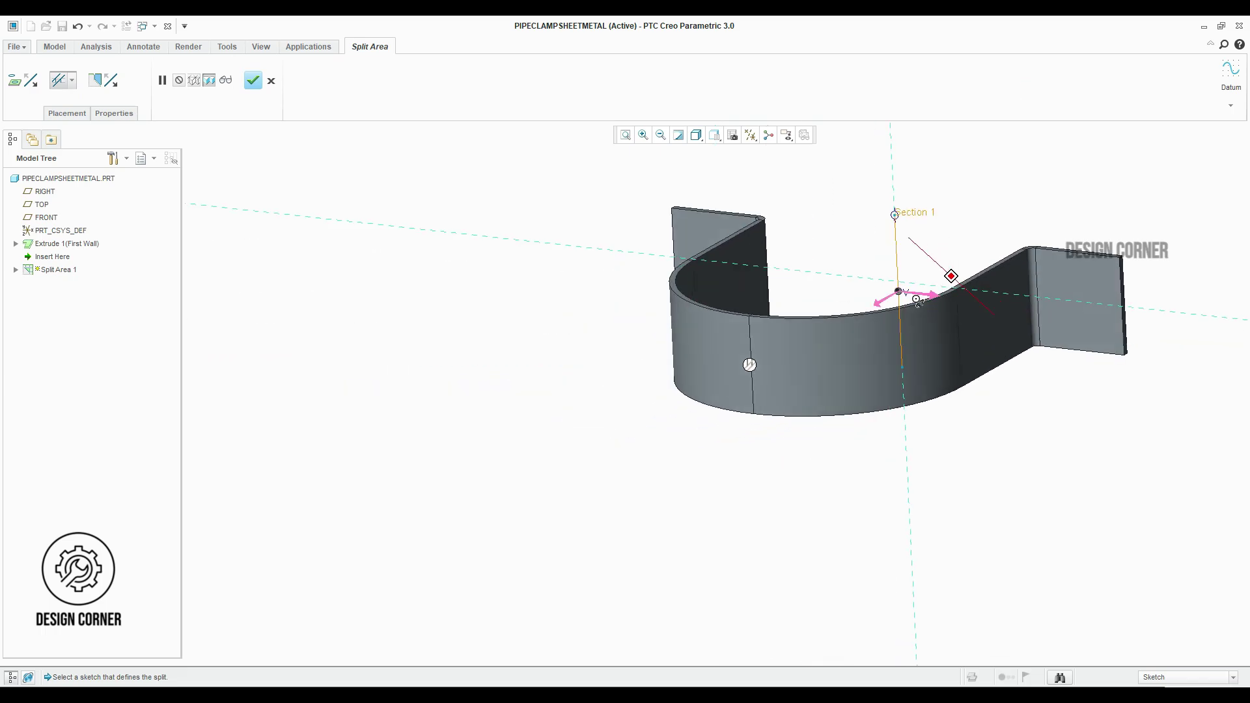
scroll(768, 341, up, 2)
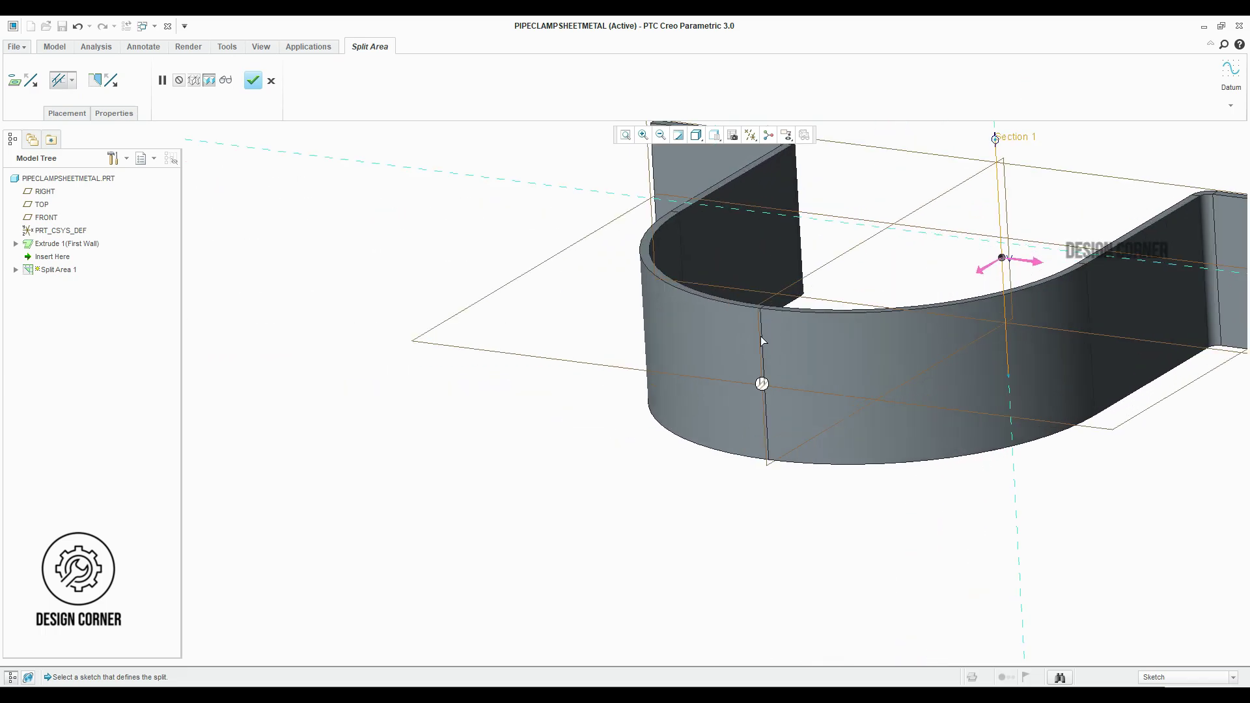
click(253, 80)
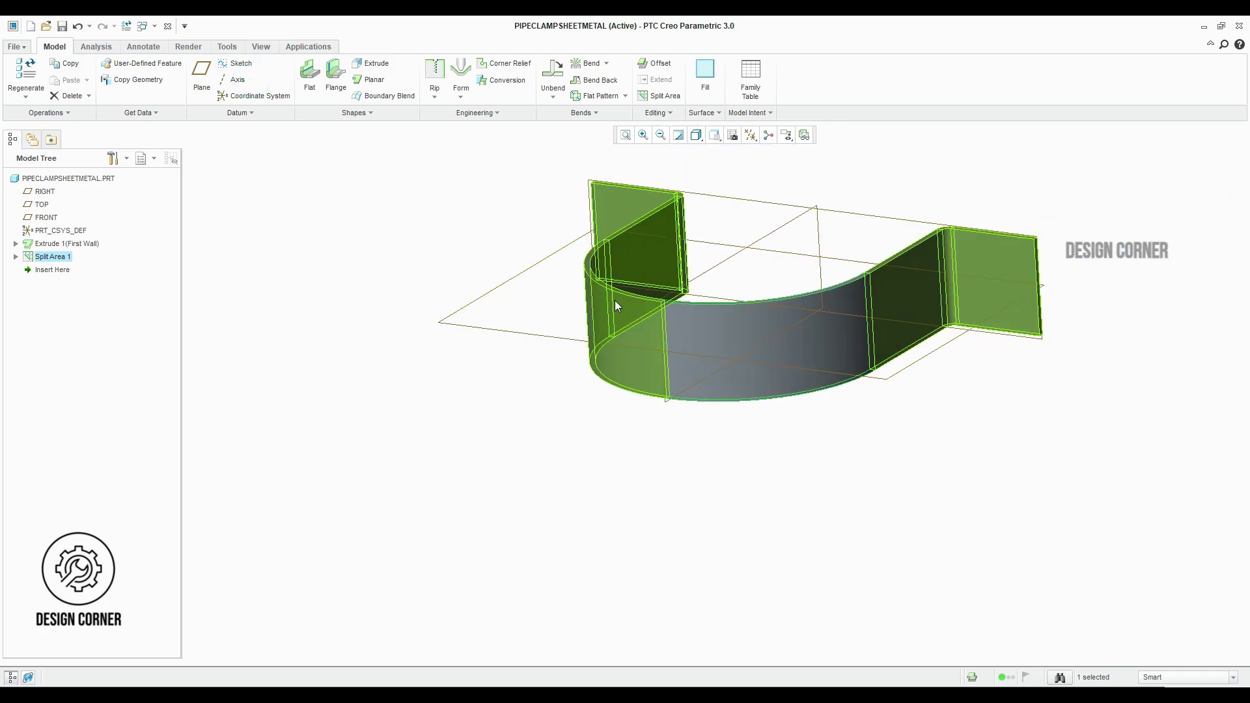
Check the curved band surface, clear the selection and hide datum plane display.
click(713, 327)
click(911, 152)
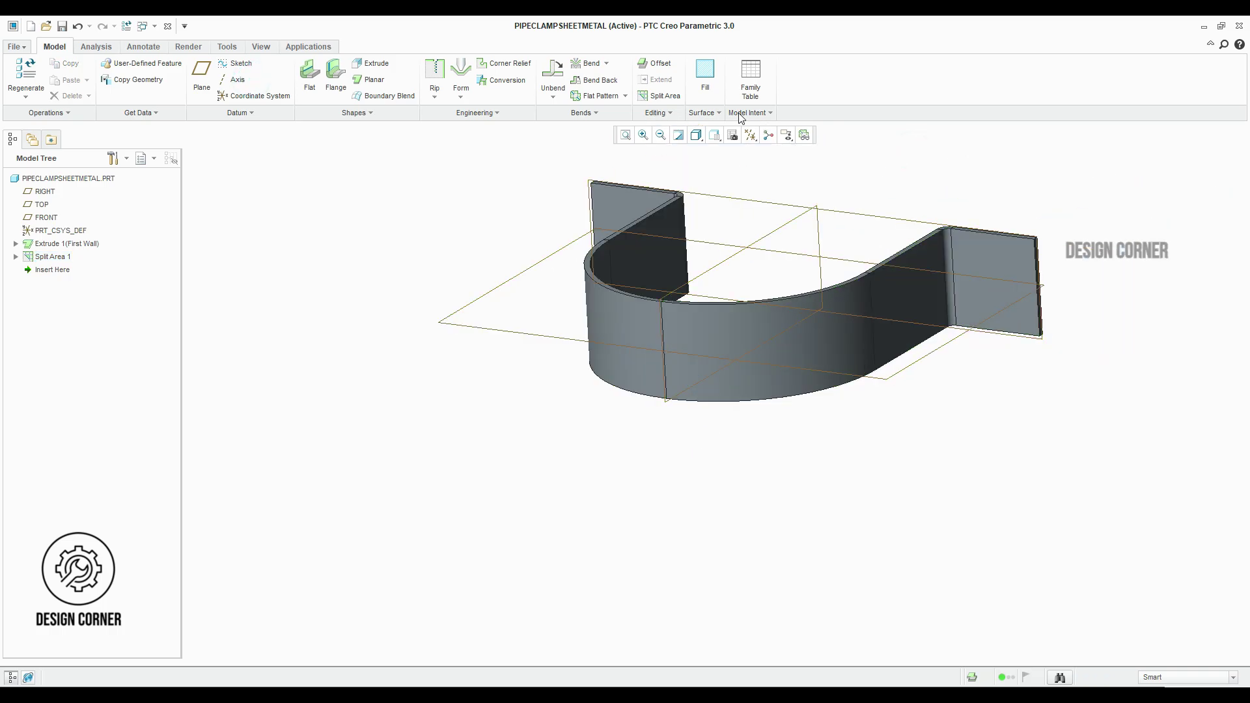
click(754, 137)
click(786, 208)
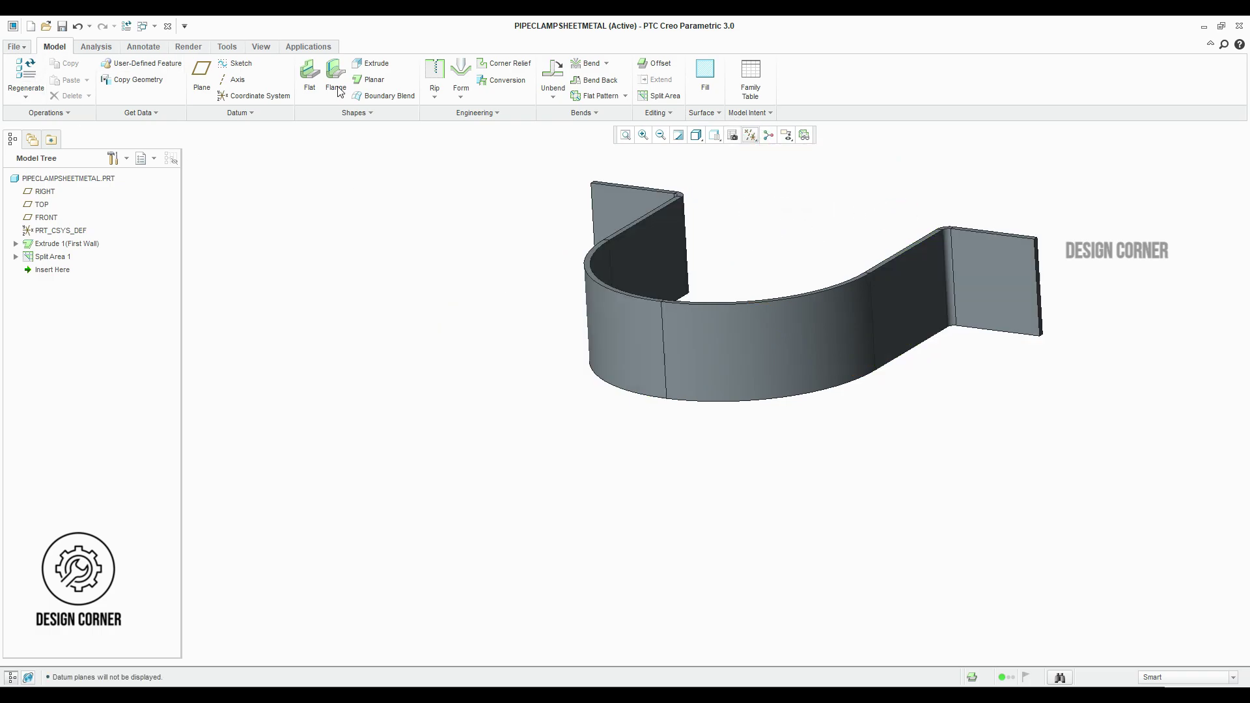
Unbend the clamp flat with the central split edge as the fixed geometry.
click(553, 79)
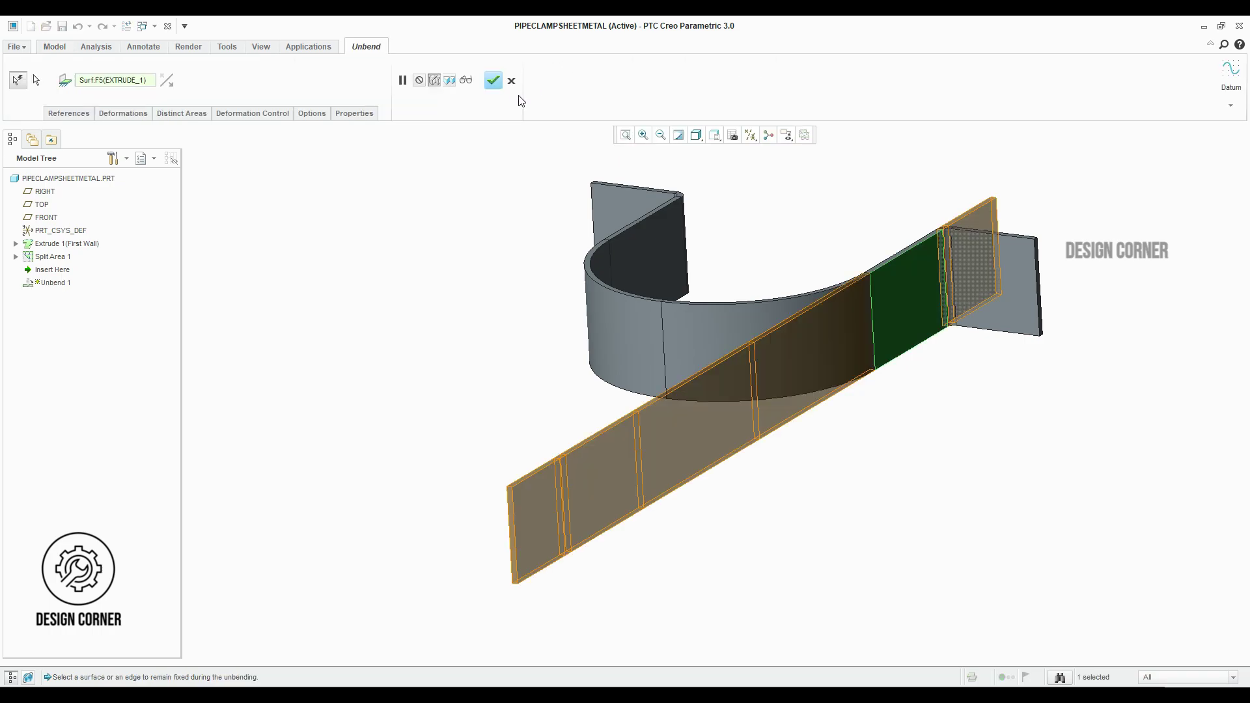
click(77, 115)
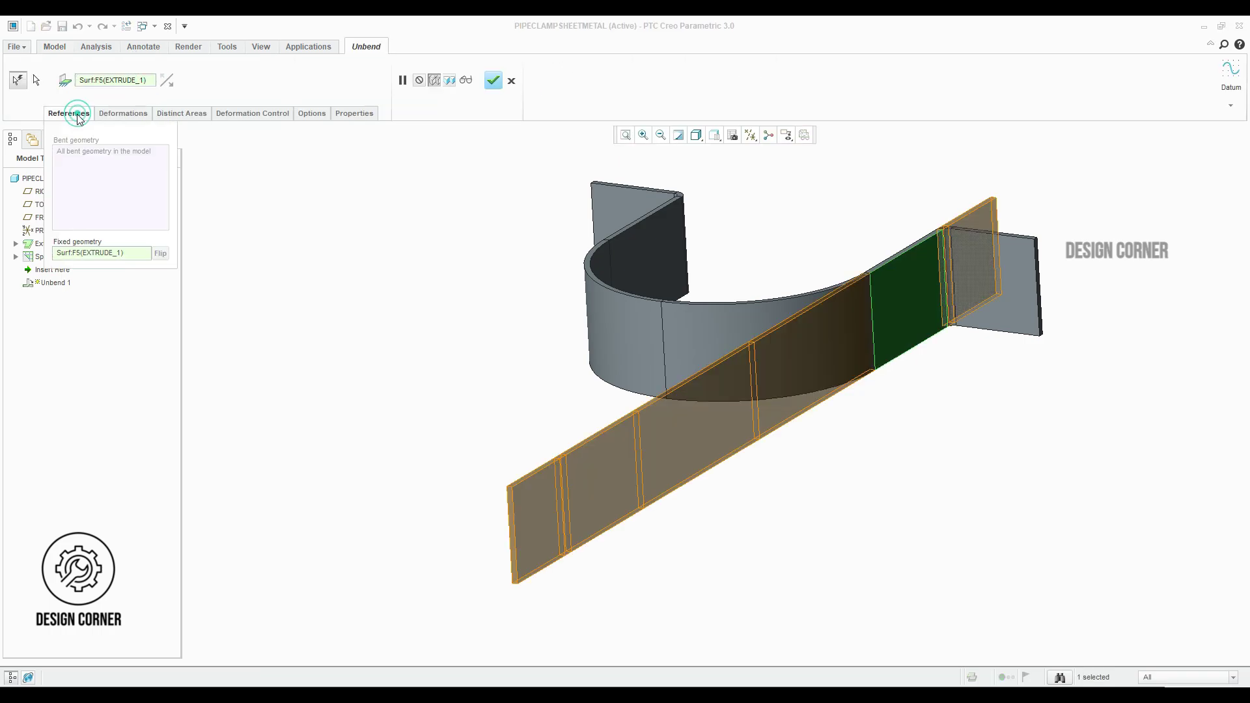
click(663, 349)
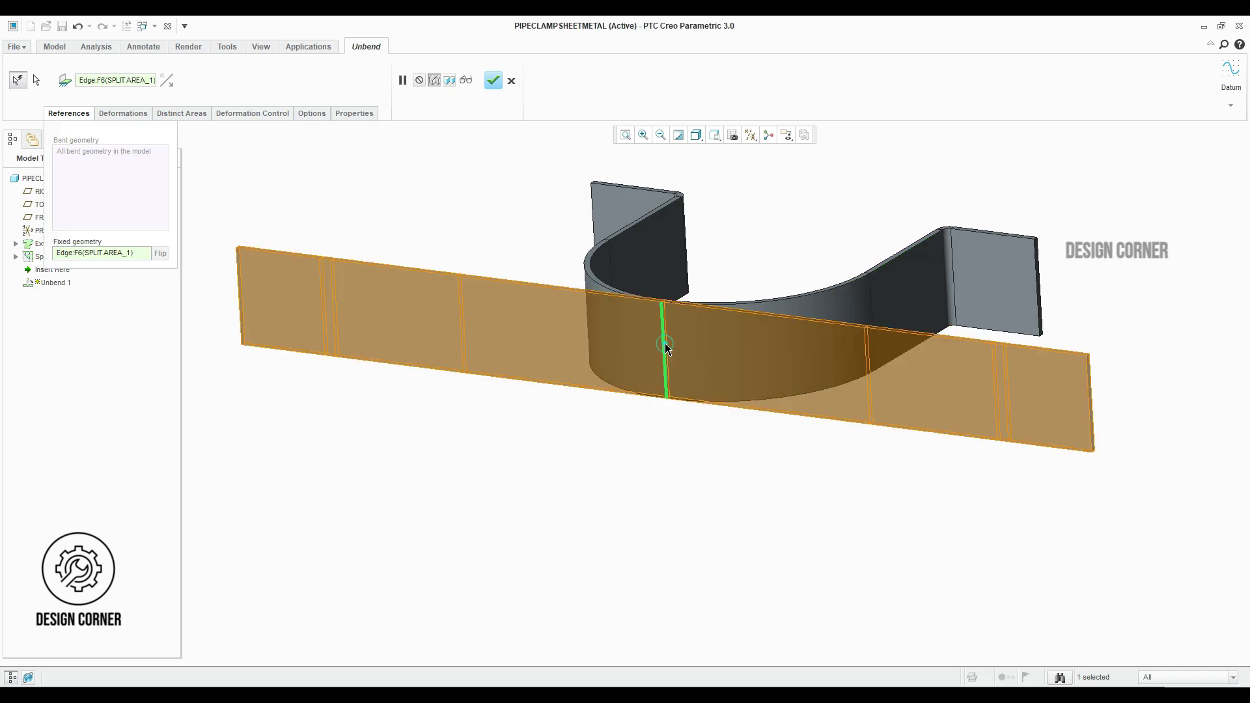
scroll(722, 261, down, 1)
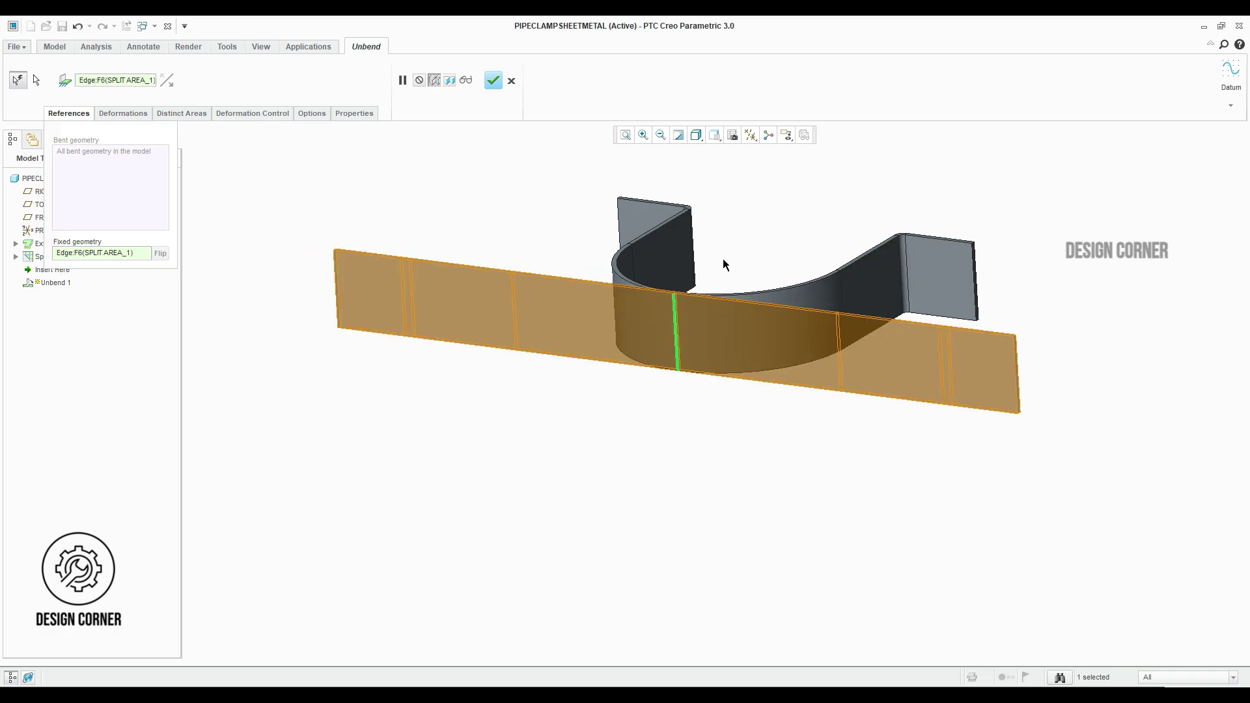
click(493, 83)
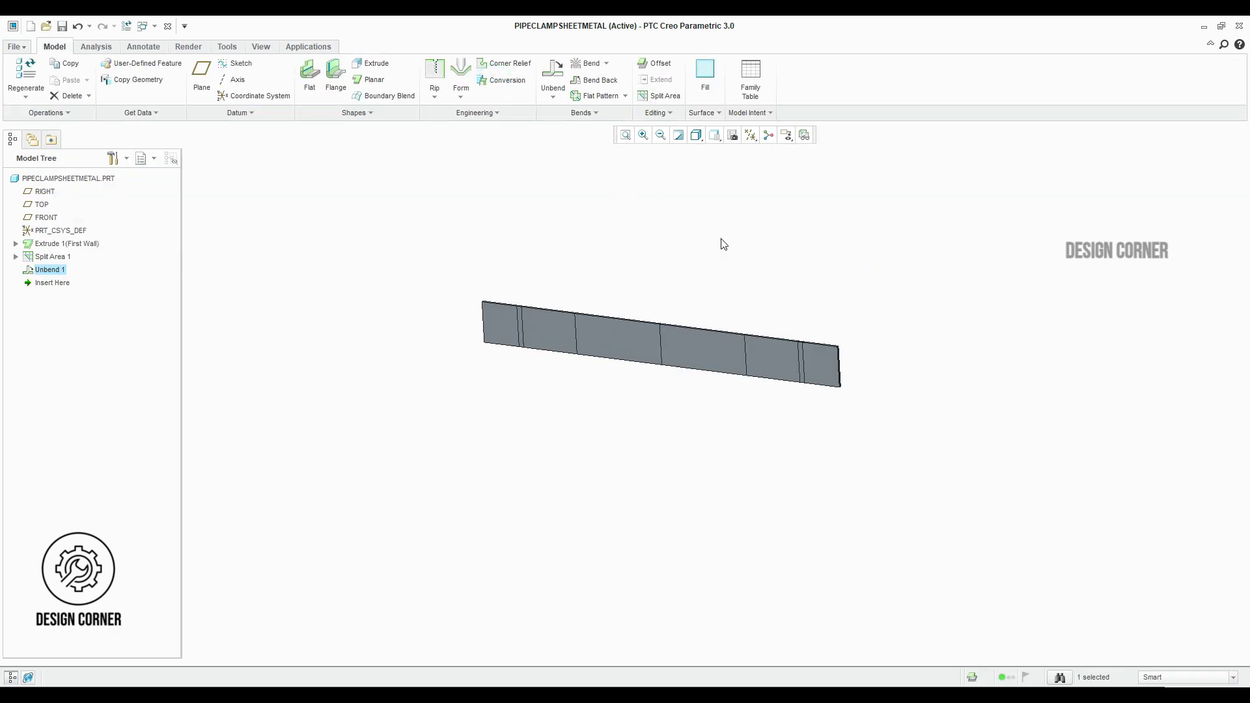
Refit the flat strip in view and briefly browse the forming features list.
click(720, 240)
click(625, 135)
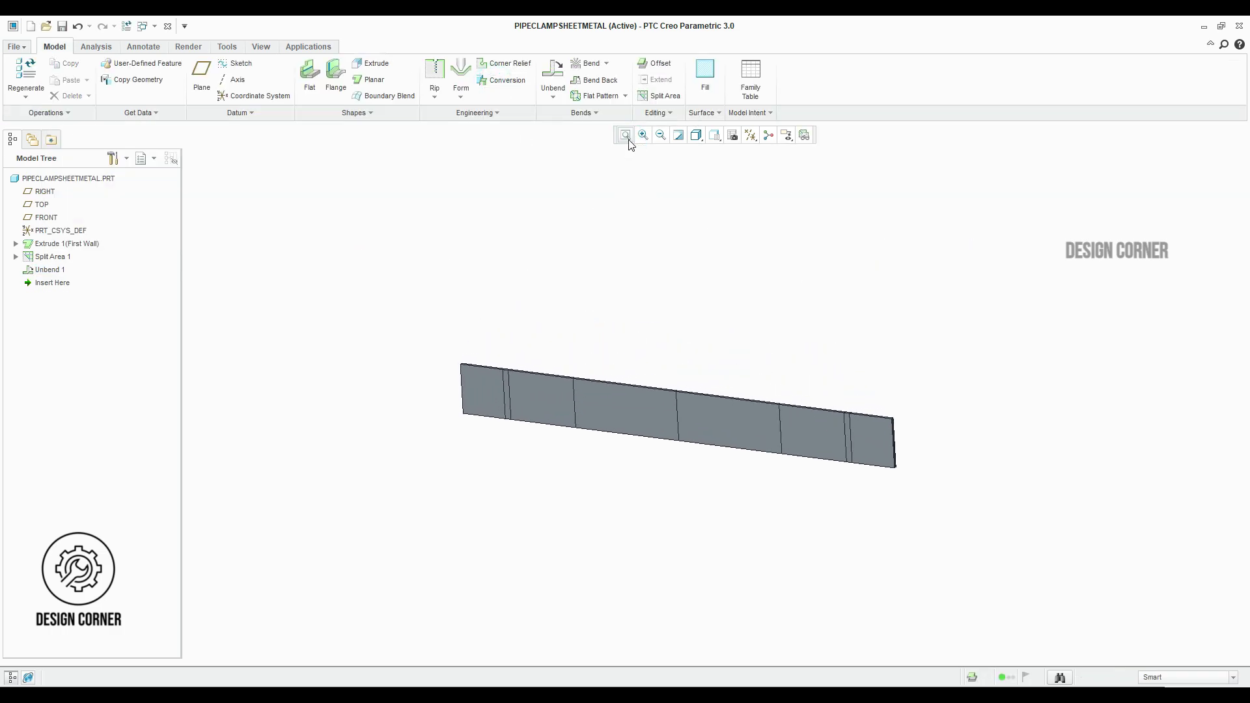
click(460, 97)
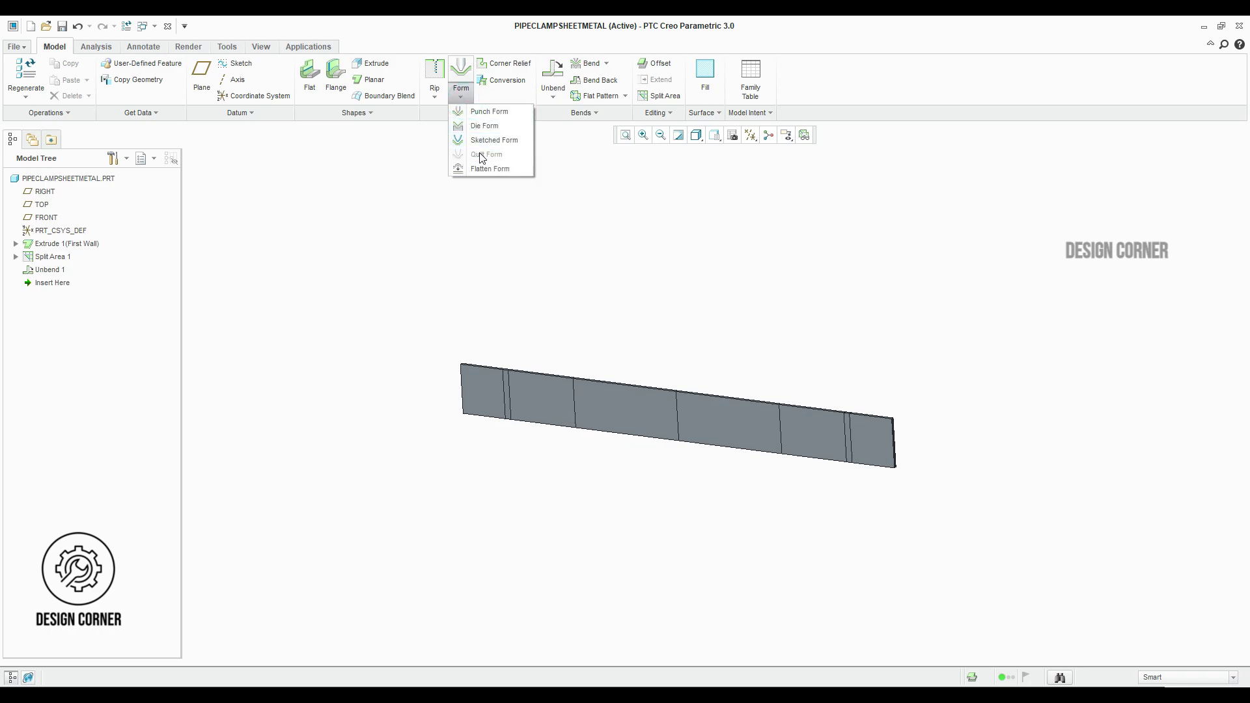
click(694, 216)
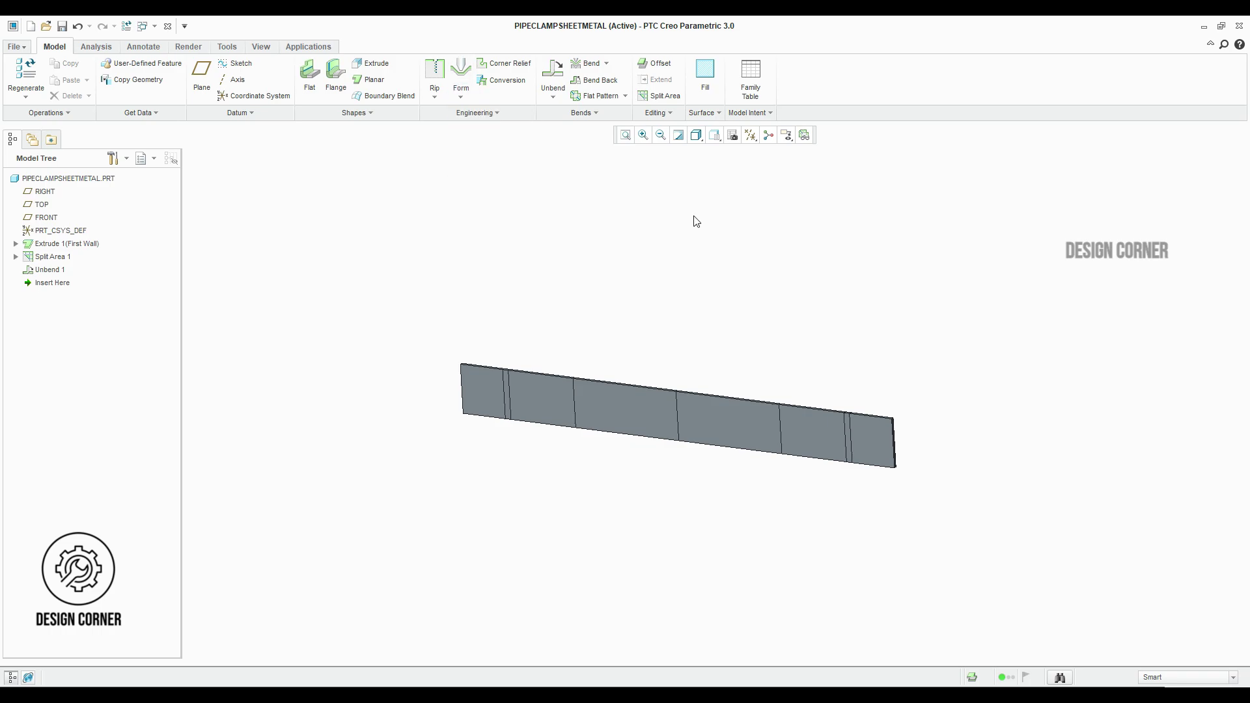
click(626, 136)
Turn datum plane display back on and orbit onto the flattened strip.
click(750, 135)
click(771, 208)
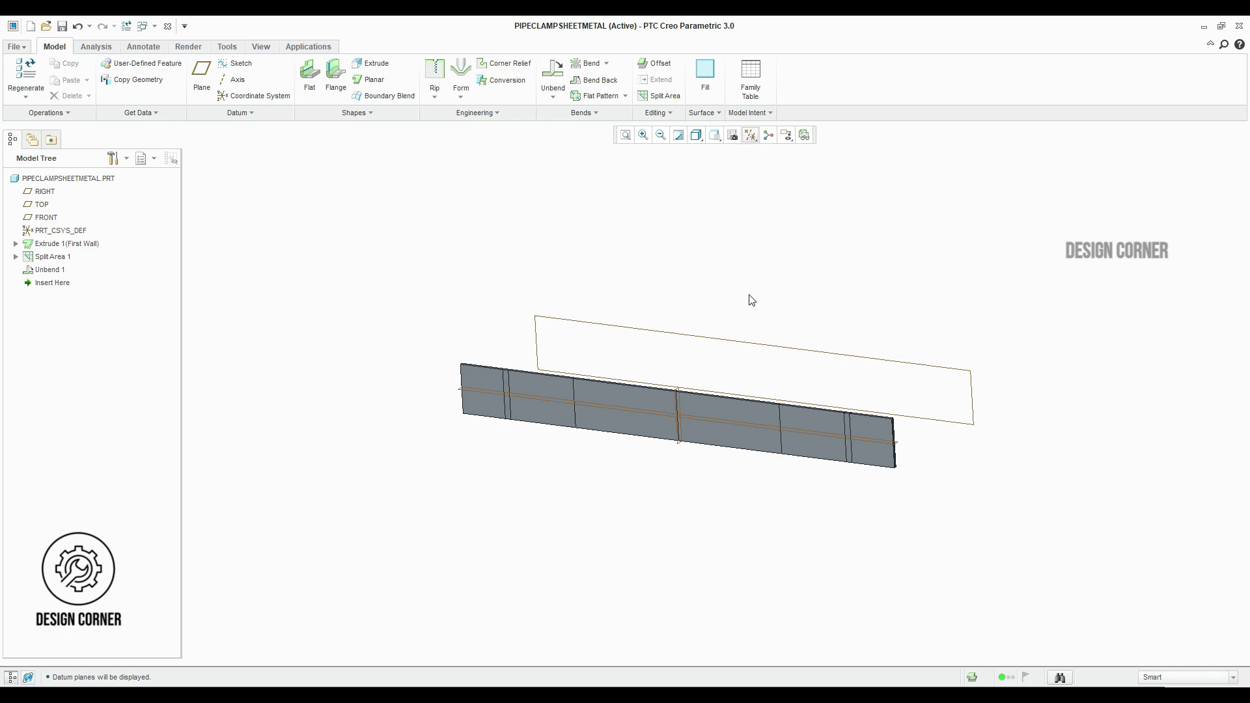
middle_drag(748, 300, 662, 380)
scroll(661, 381, up, 2)
scroll(731, 363, up, 2)
mouse_move(713, 329)
middle_down()
mouse_move(705, 343)
mouse_move(787, 329)
middle_up()
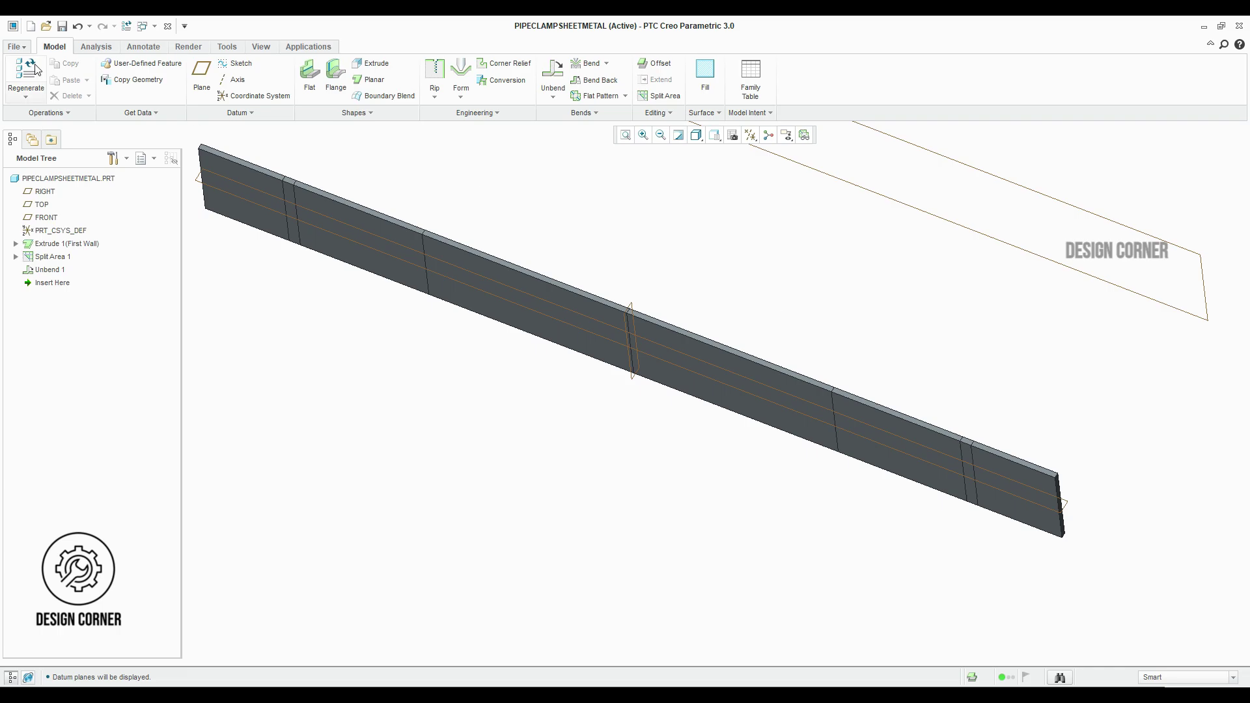
Begin a Revolve as a surface and place its sketch on the TOP plane referenced to RIGHT.
click(354, 113)
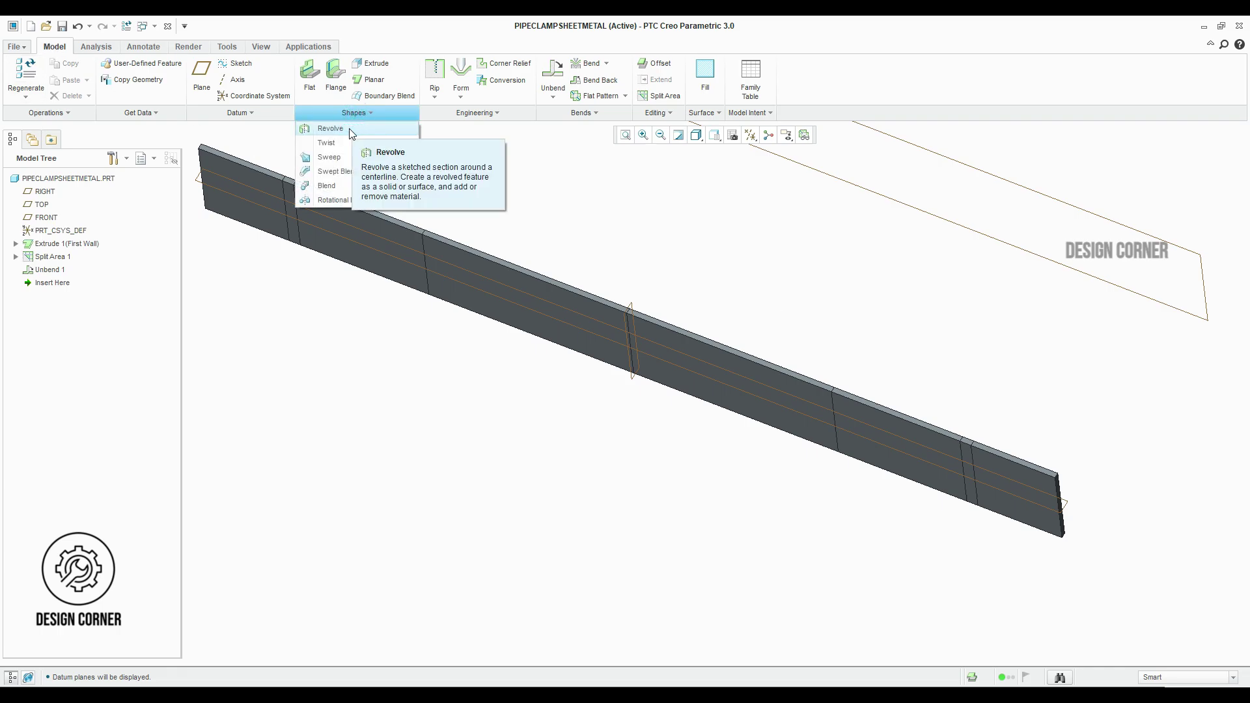
click(352, 127)
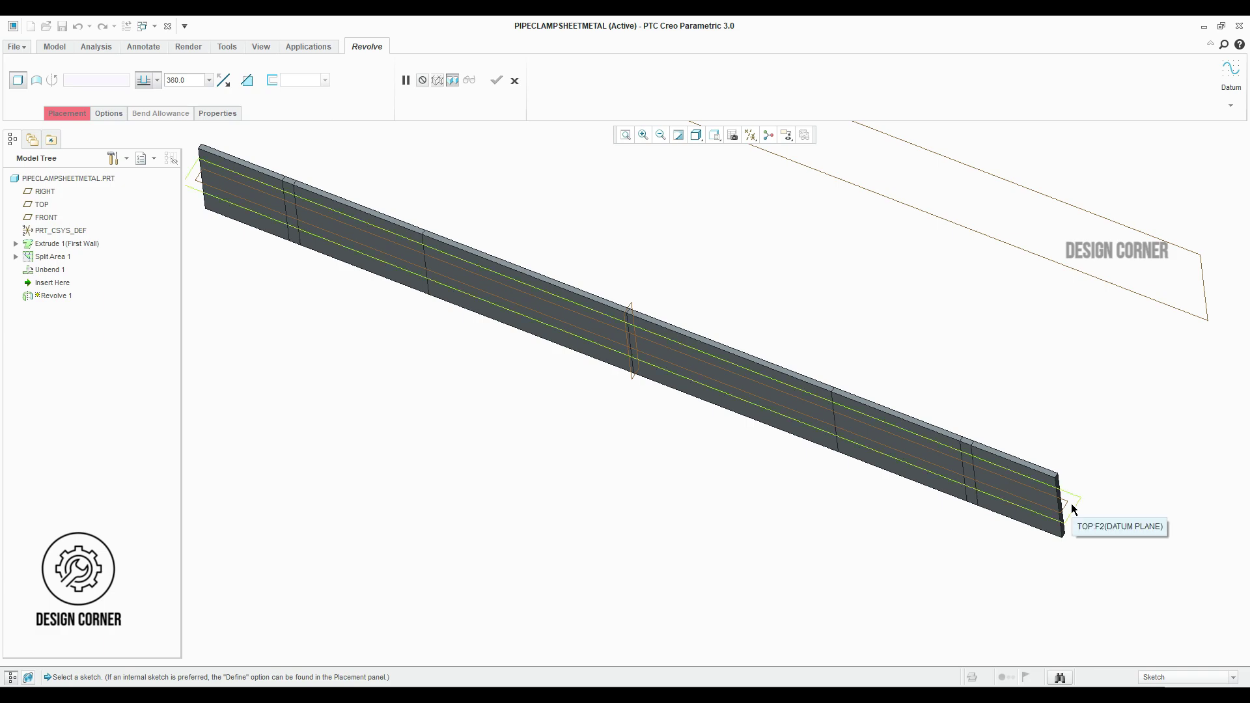
click(39, 80)
click(55, 114)
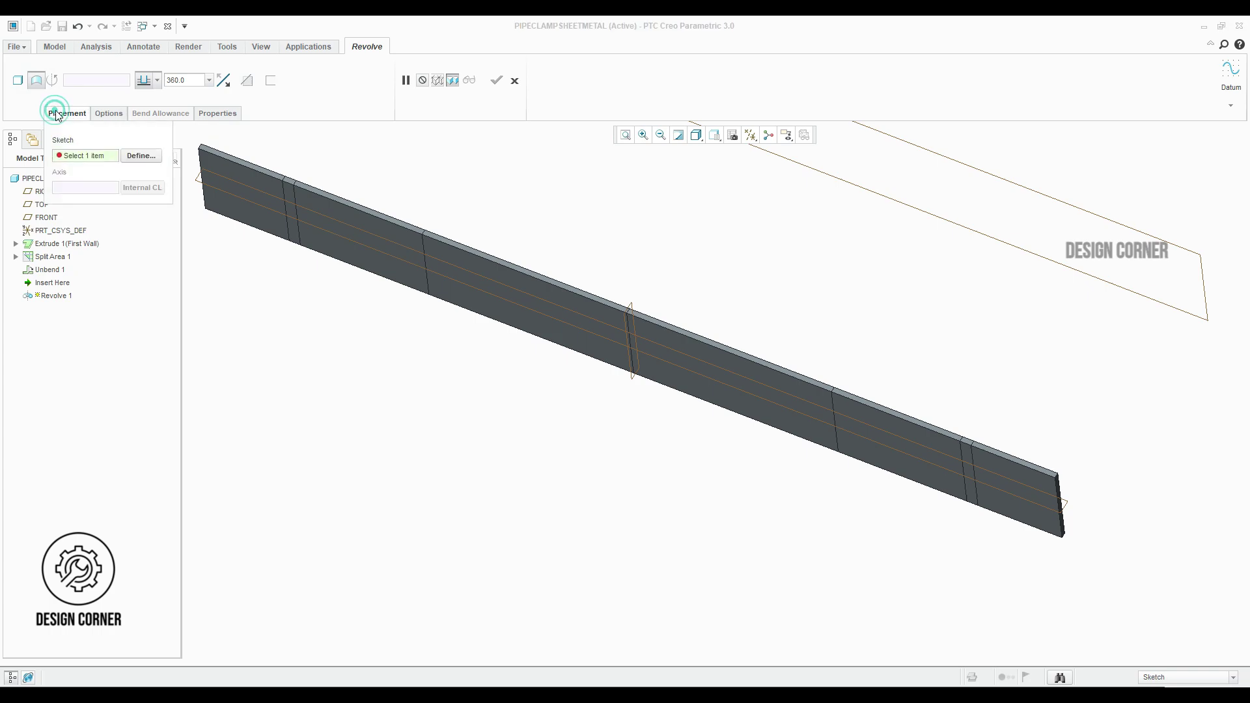
click(141, 156)
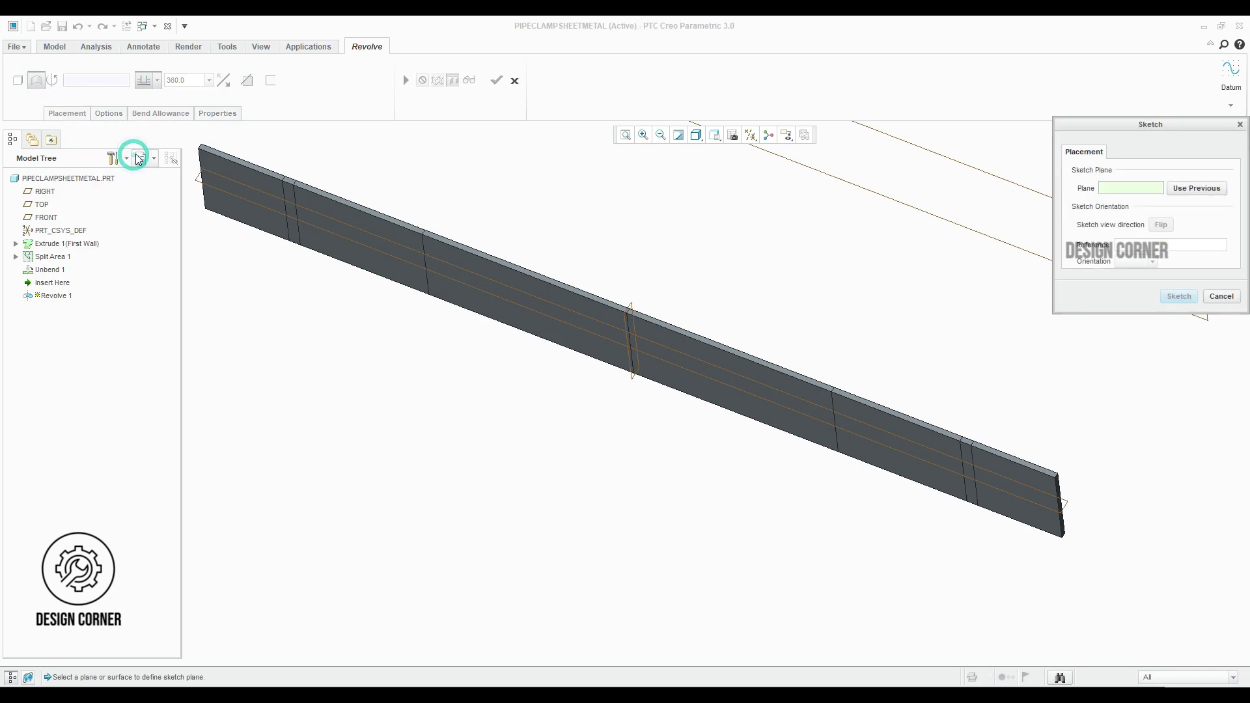
click(1072, 503)
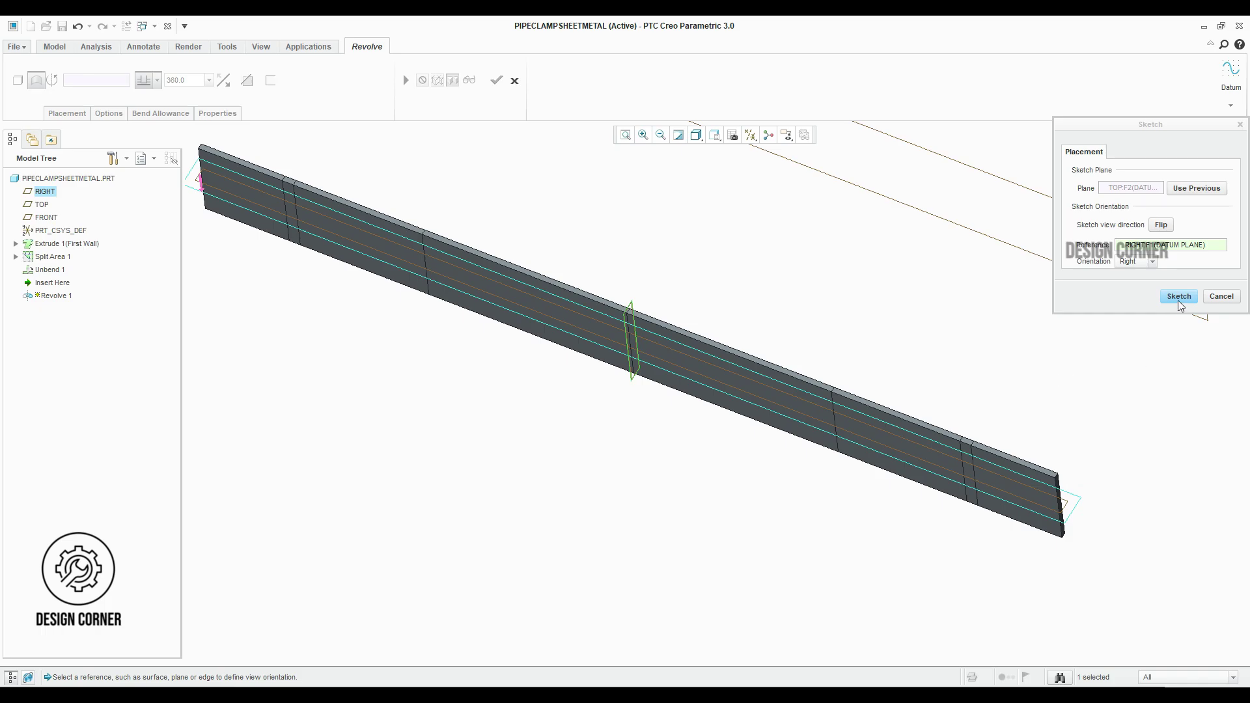
click(1179, 296)
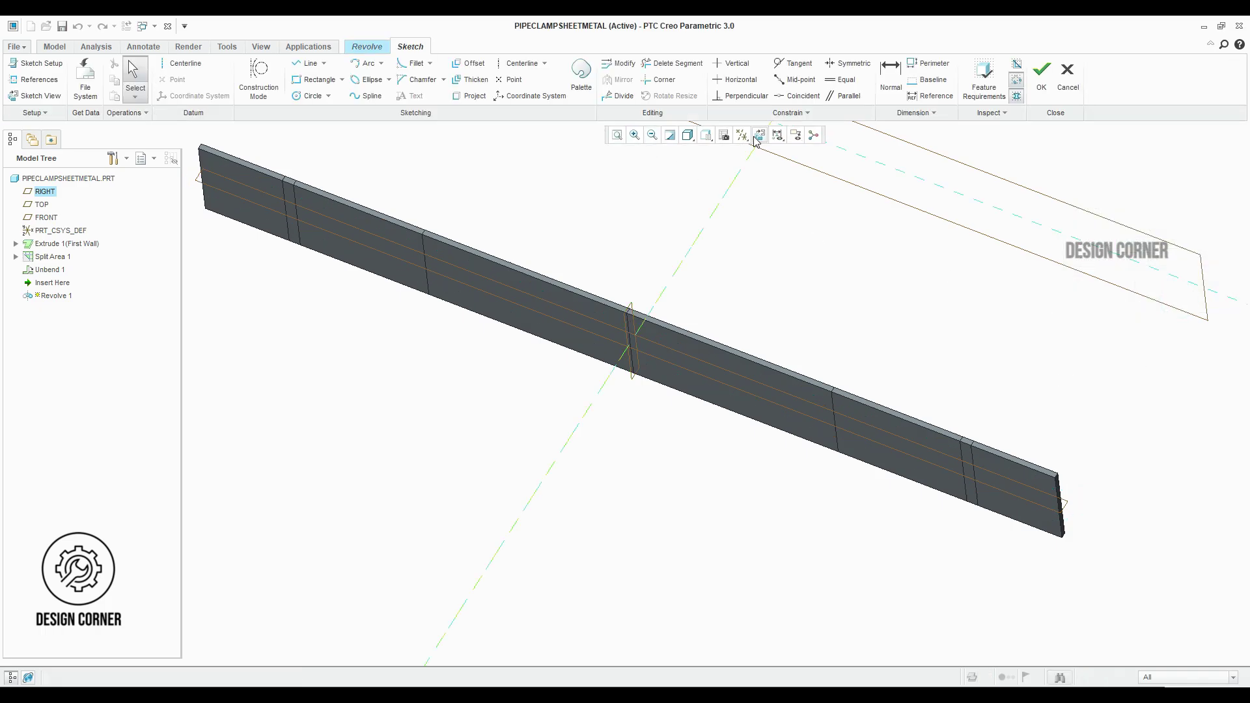
Draw a horizontal centerline and dimension it 0.30 from the strip's top edge.
click(759, 136)
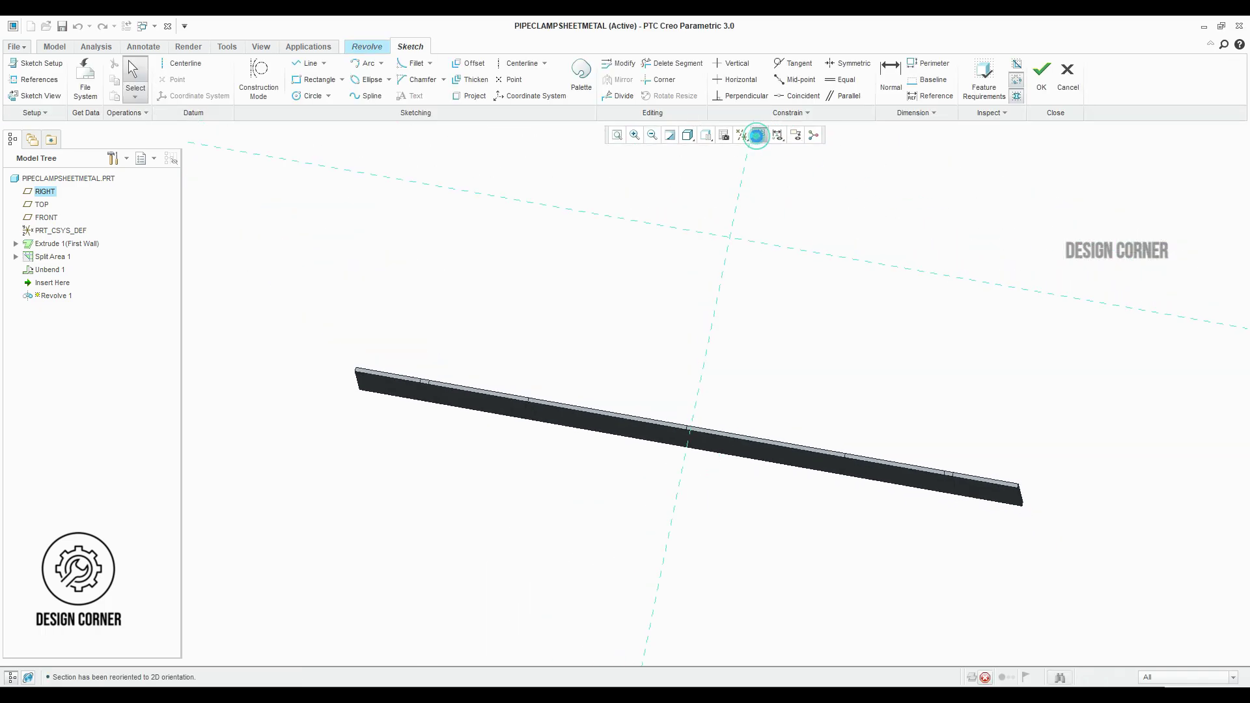
click(615, 137)
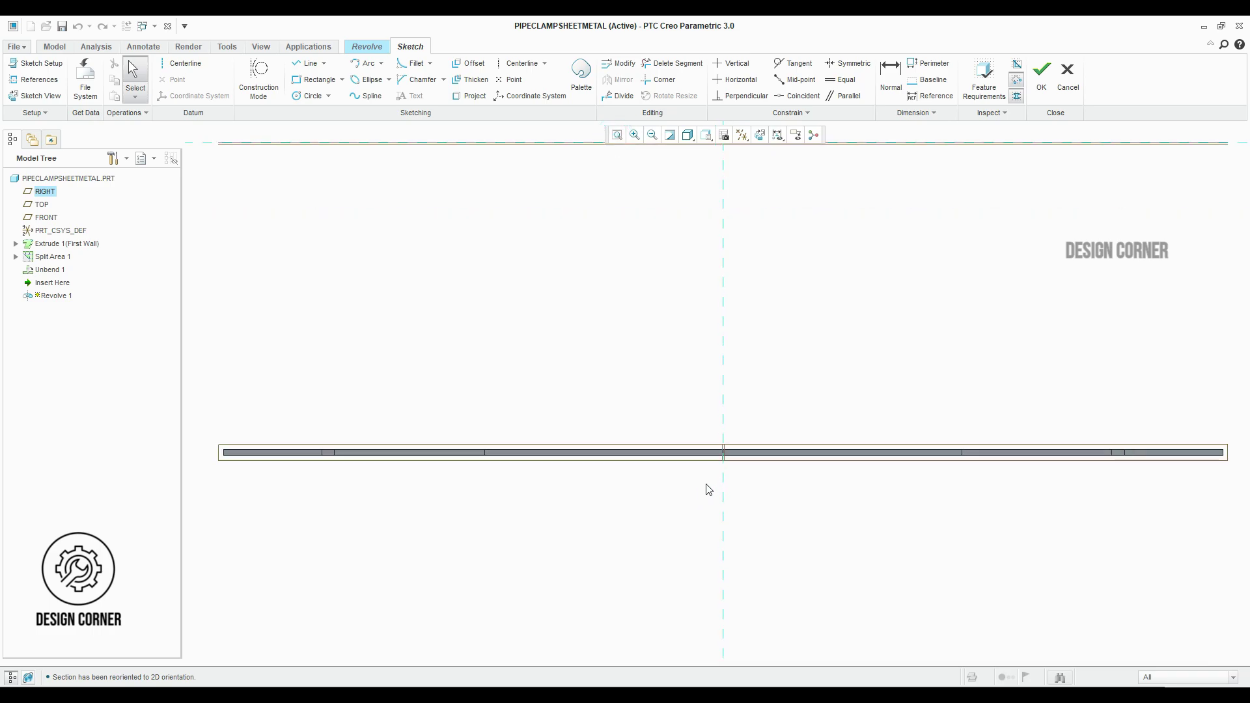
click(181, 64)
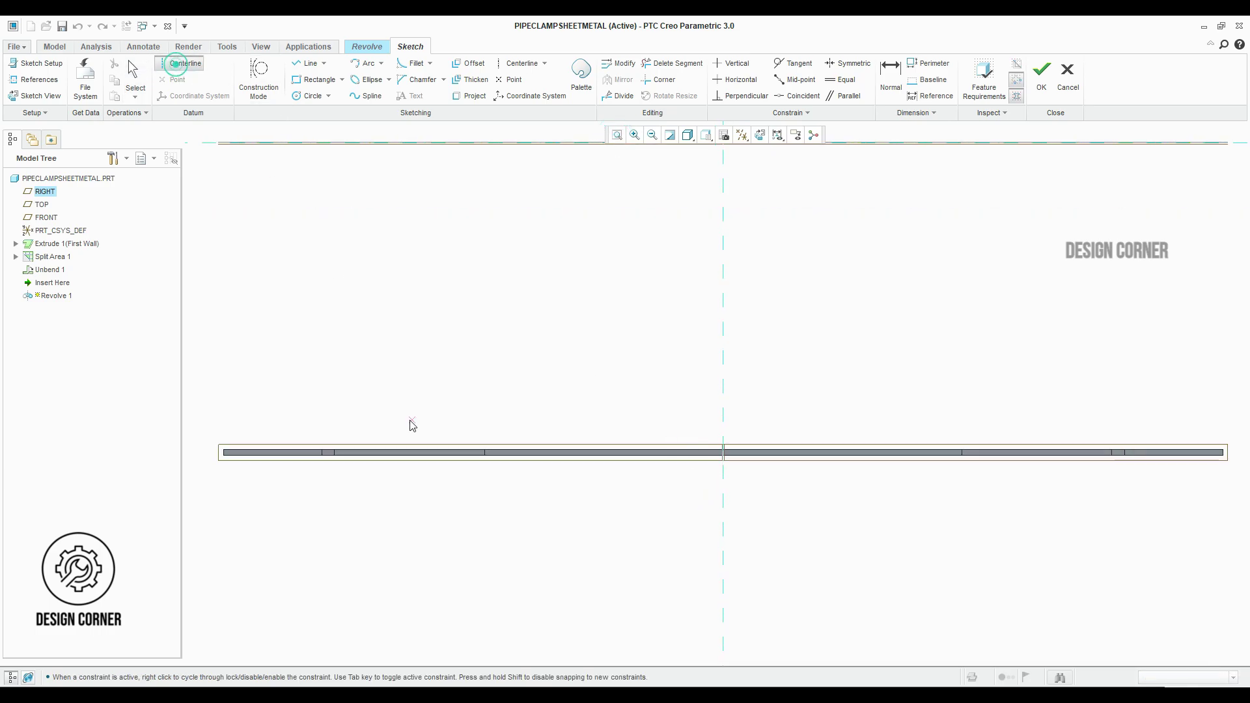
click(723, 411)
click(782, 411)
middle_click(783, 416)
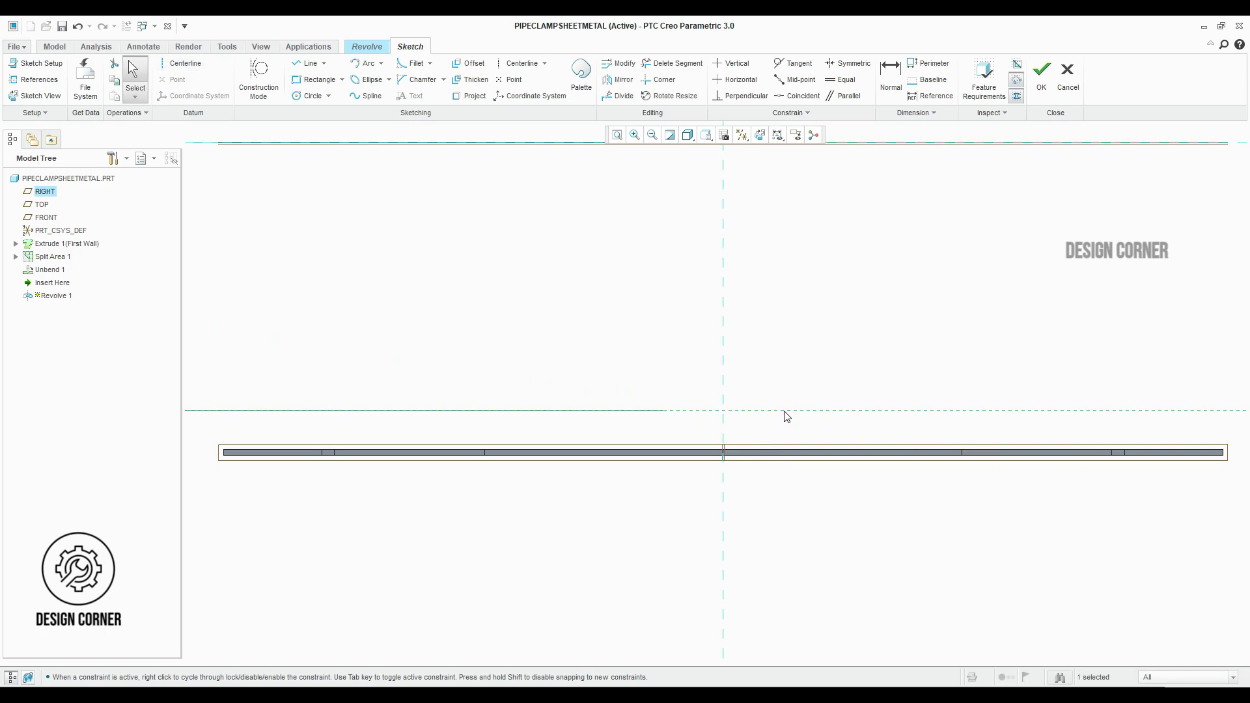
click(890, 76)
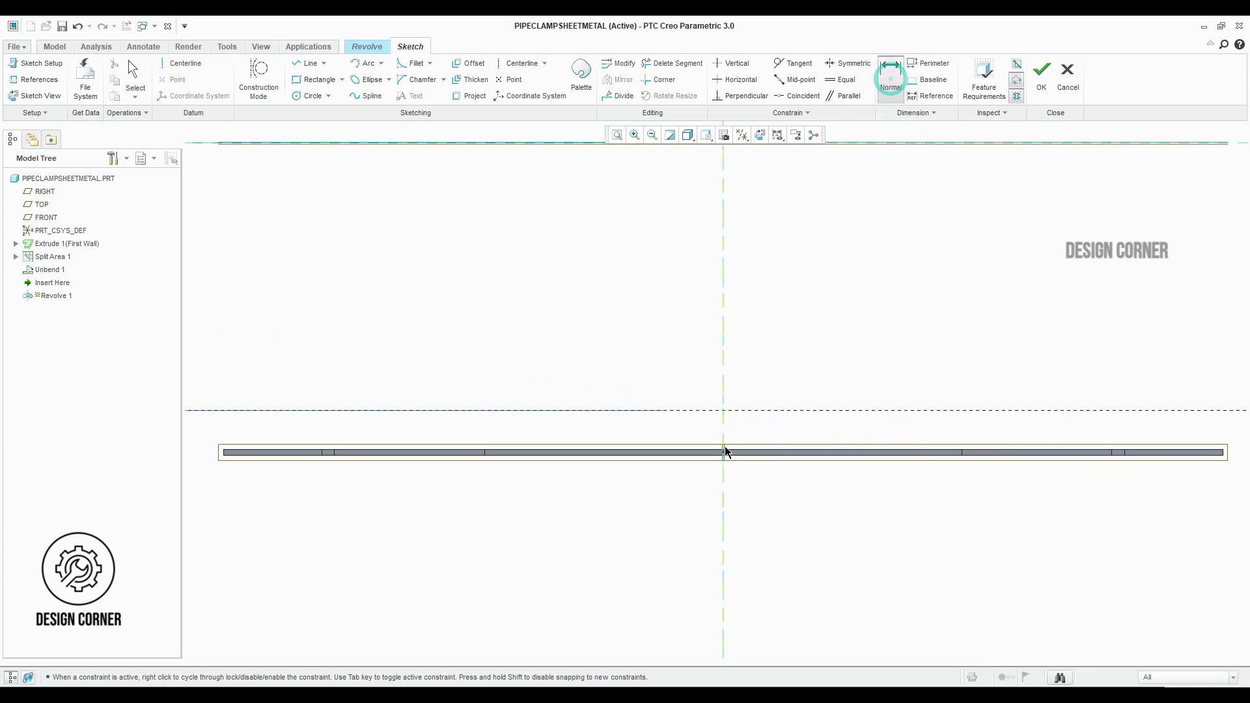
scroll(726, 447, down, 3)
click(683, 447)
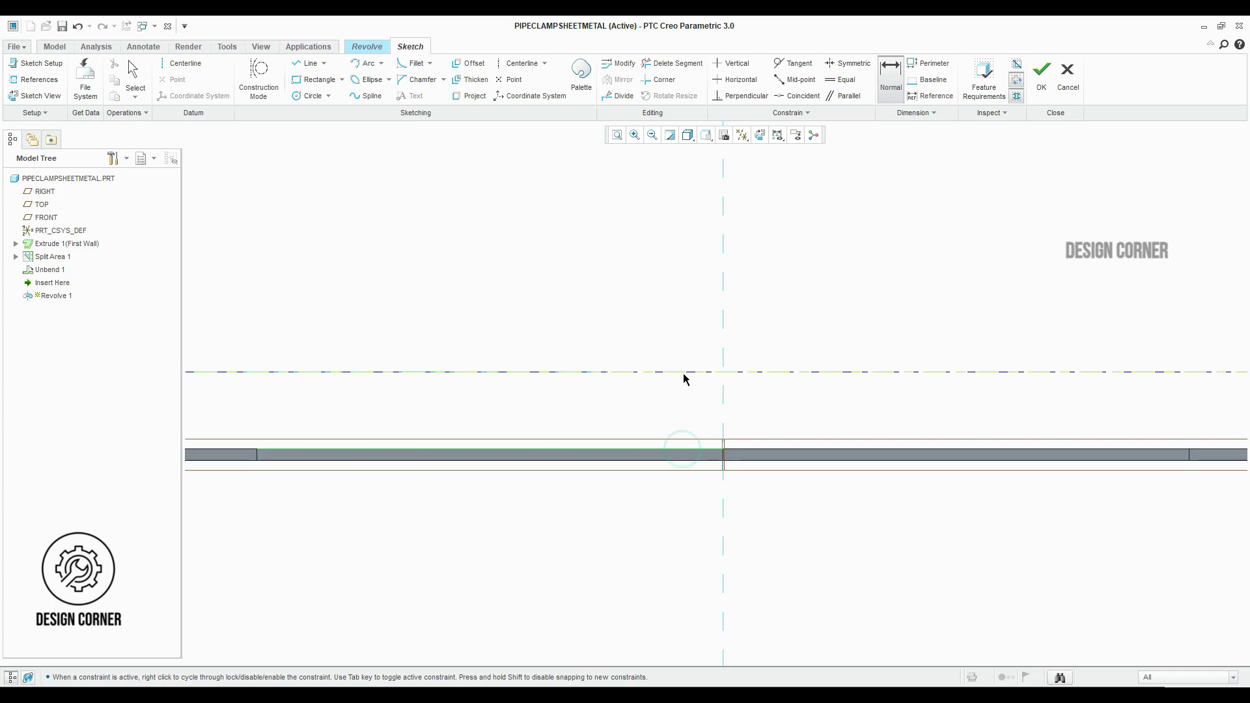
click(682, 373)
middle_click(660, 411)
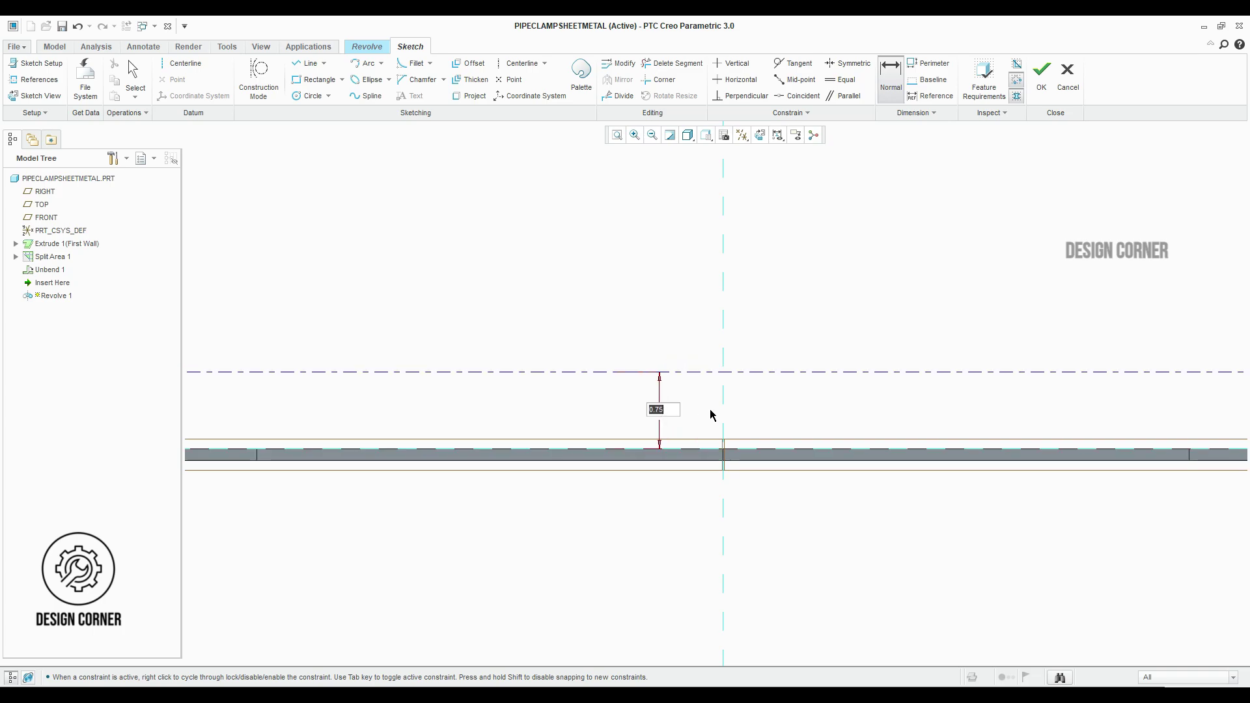
key(Return)
scroll(726, 424, up, 1)
scroll(725, 424, up, 2)
Draw a horizontal line beneath the strip spanning about 8.14.
key(l)
click(503, 486)
click(926, 486)
middle_click(706, 503)
scroll(706, 504, down, 1)
middle_click(706, 491)
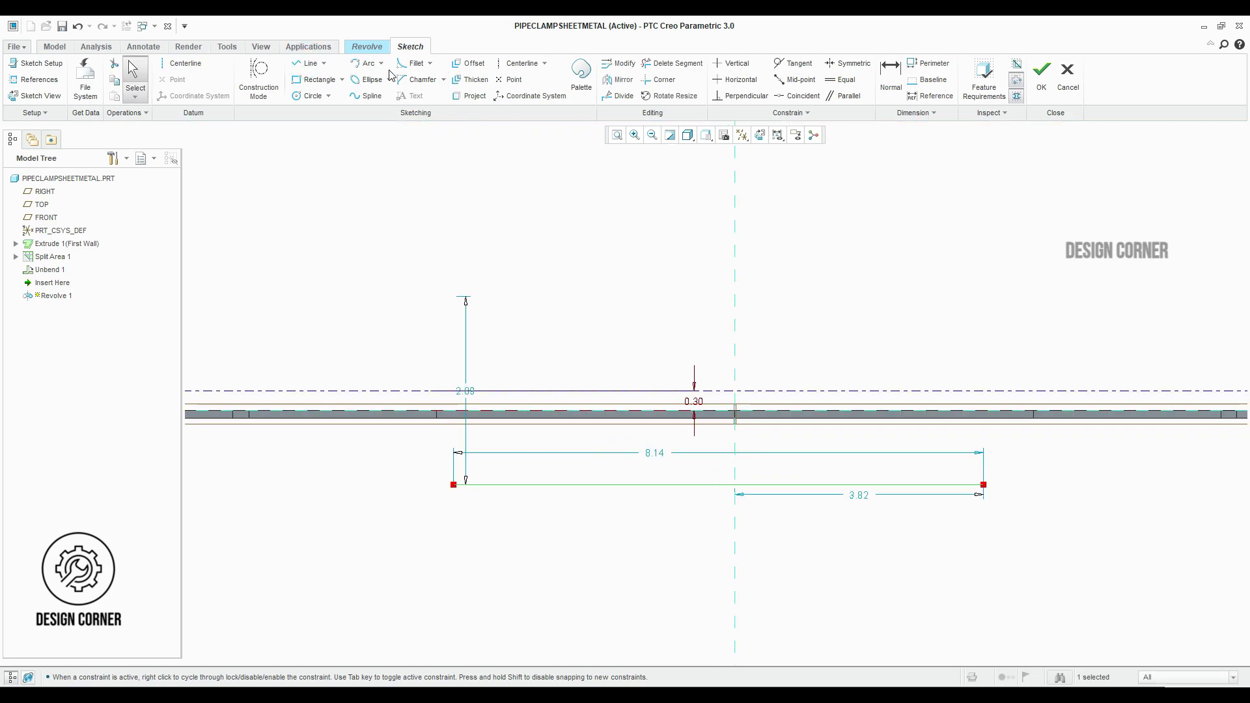
Add a vertical centerline and make the bottom line symmetric about it.
click(367, 64)
click(850, 63)
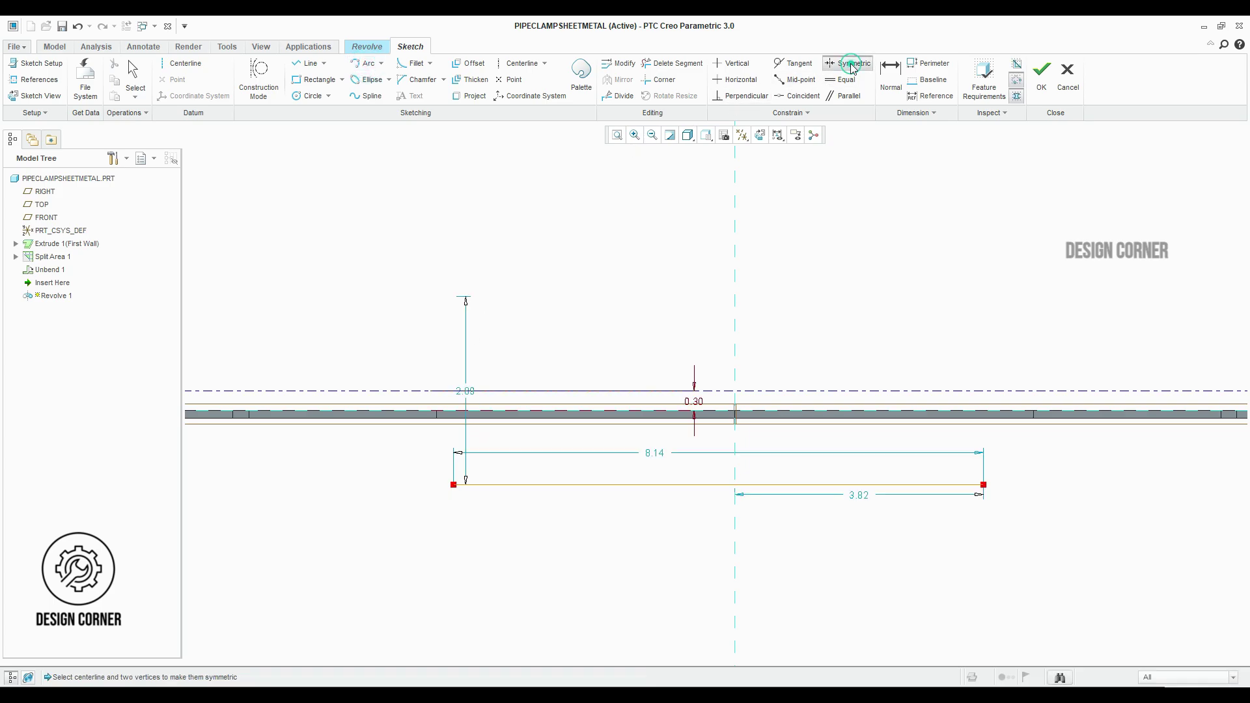
click(522, 63)
click(735, 391)
click(735, 326)
middle_click(862, 323)
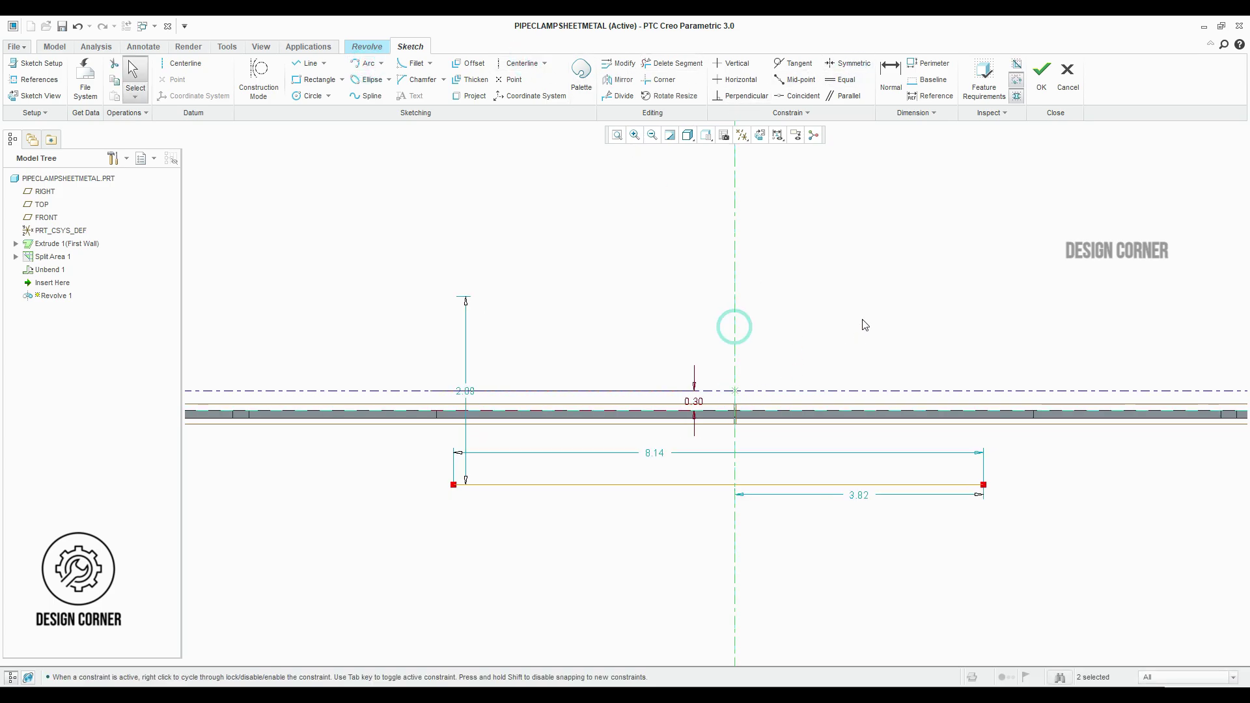
click(848, 63)
click(983, 484)
click(454, 484)
click(734, 323)
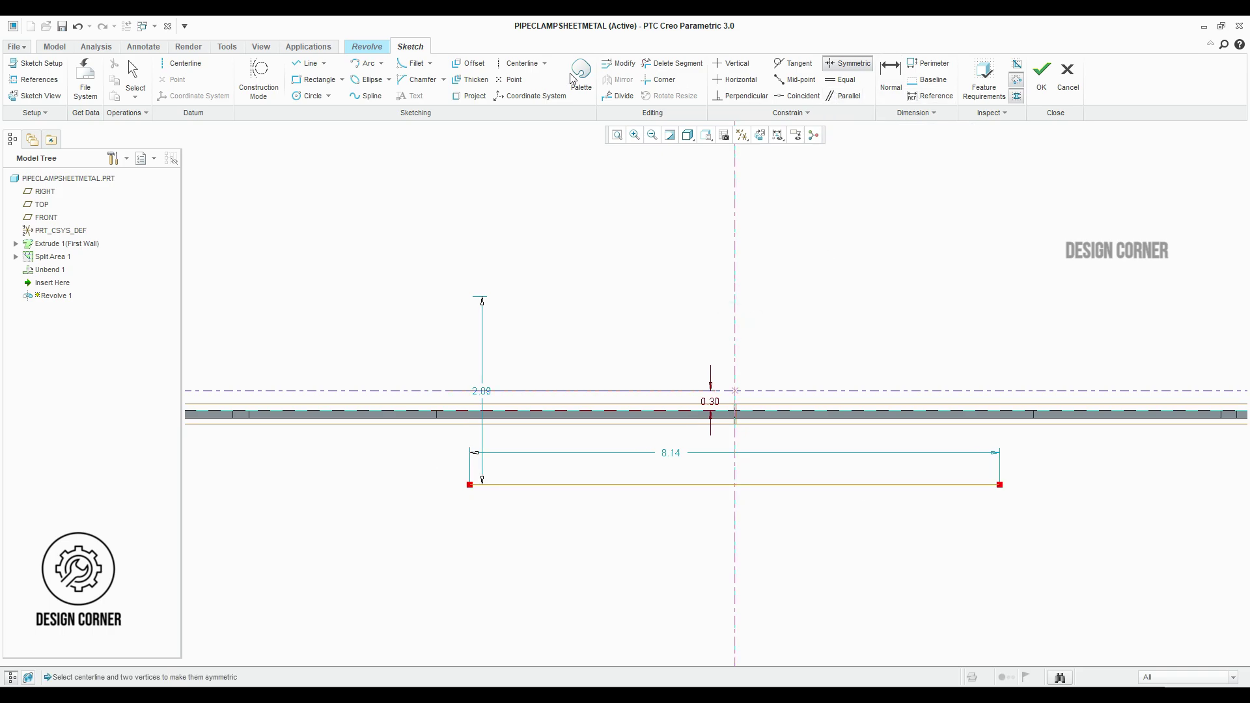
Sketch a tangent arc from the line's left end to the axis and mirror it across.
click(366, 62)
click(470, 485)
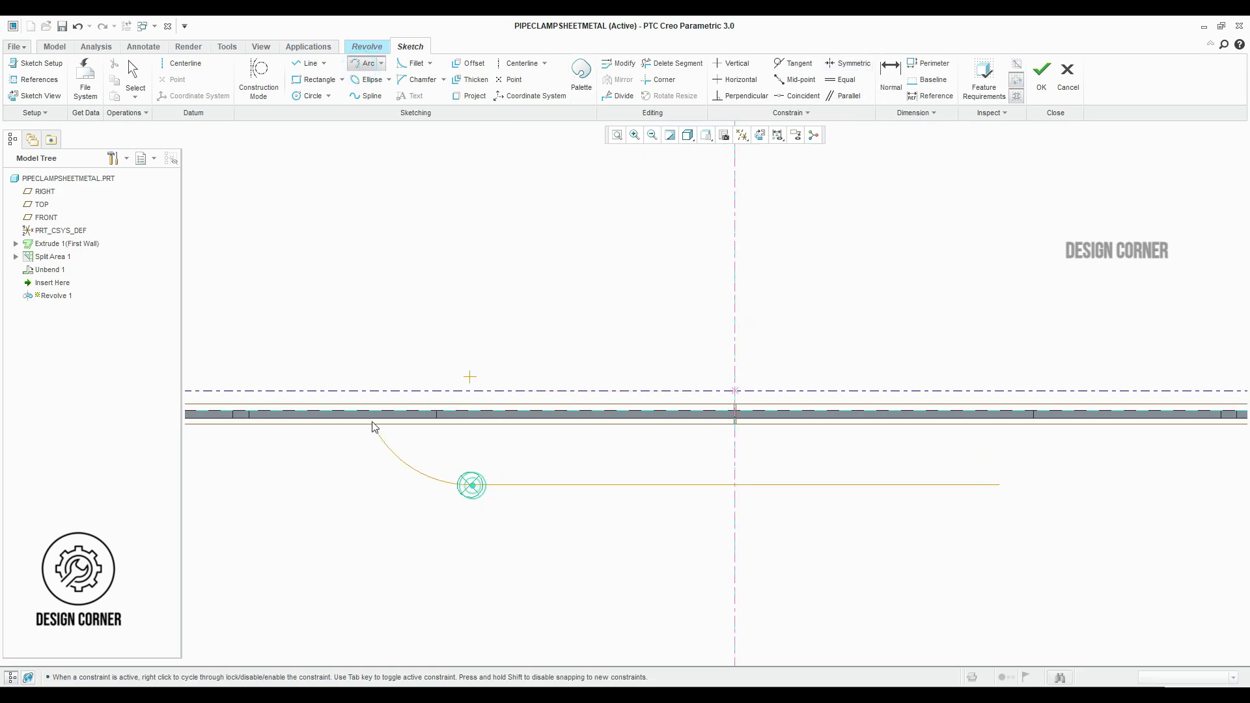
click(333, 390)
middle_click(625, 176)
click(623, 78)
click(735, 200)
Dimension the overall span of the profile to 14.50 and add the arc radius.
click(890, 73)
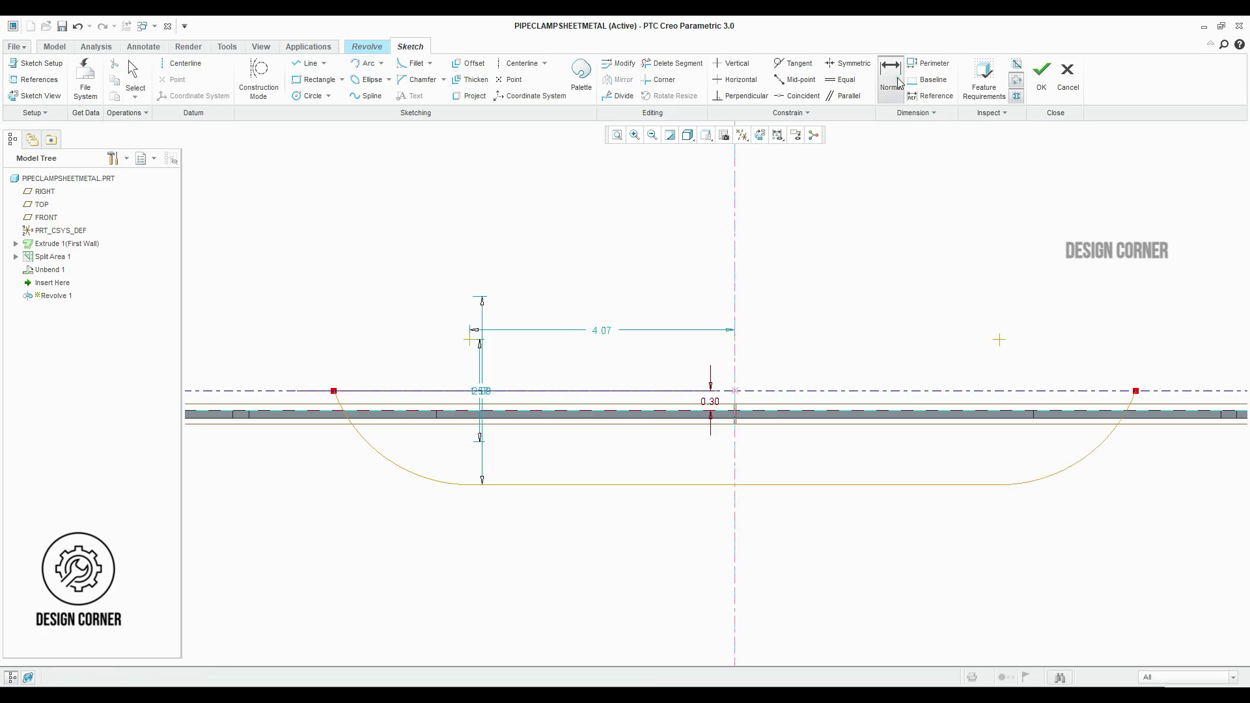
click(333, 390)
click(1136, 390)
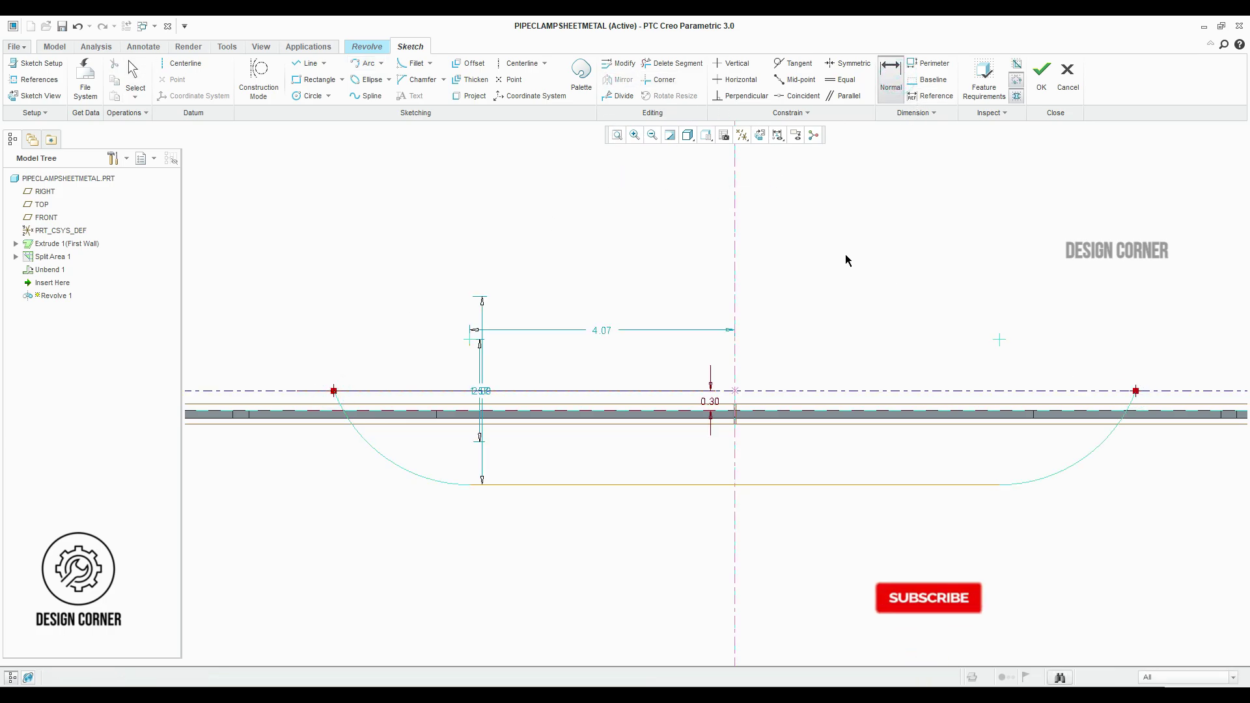
middle_click(846, 257)
text(14.5)
key(Return)
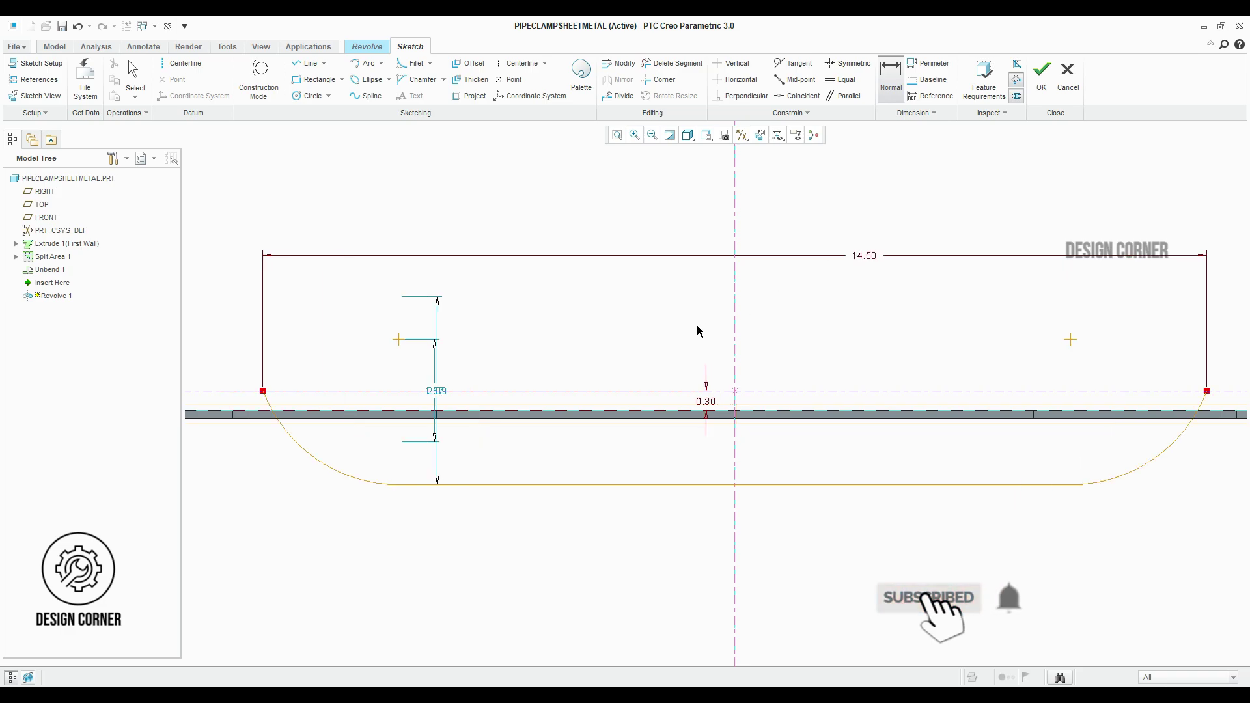
click(335, 473)
middle_click(276, 483)
Raise the bottom line and set the groove depth to 0.50.
click(492, 485)
drag(502, 463, 526, 425)
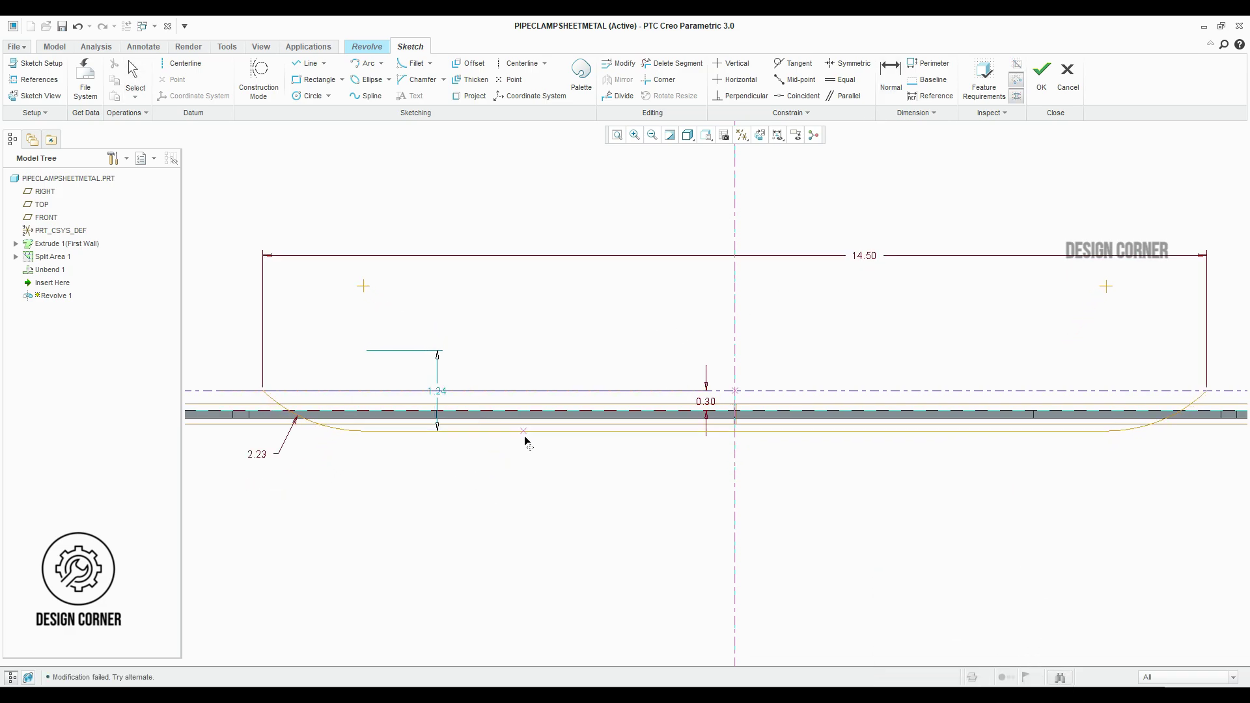
click(891, 78)
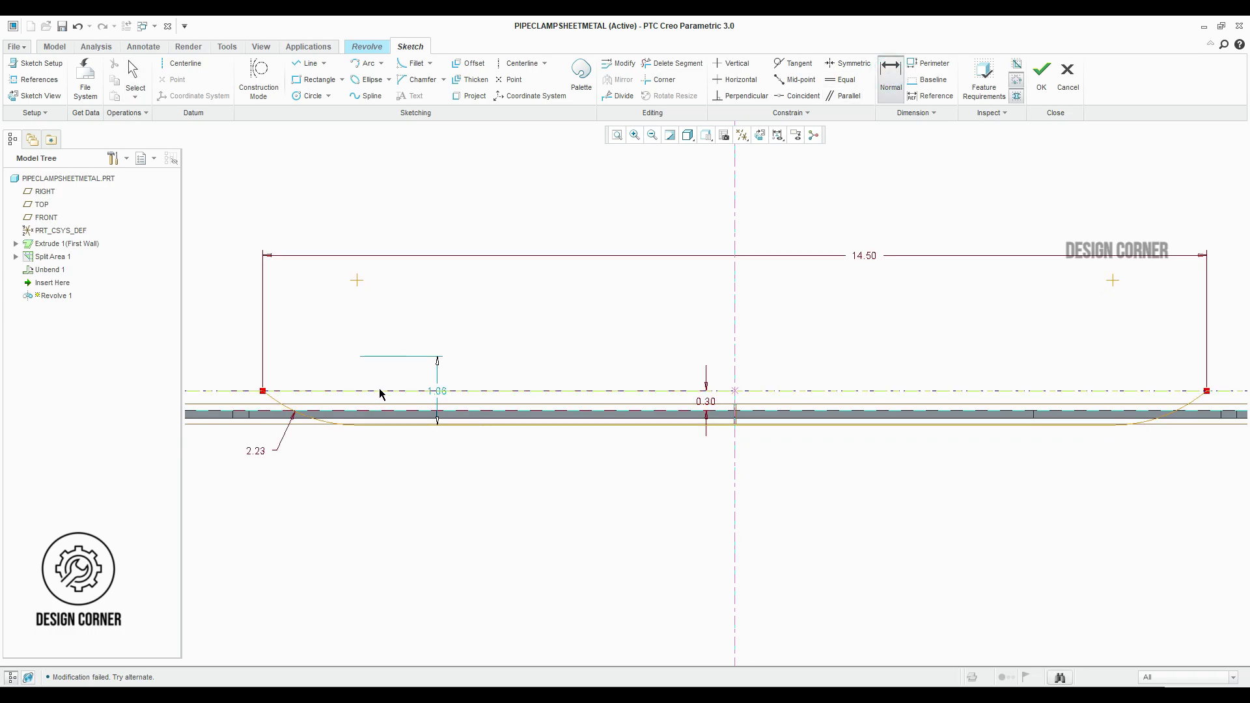
click(387, 425)
middle_click(385, 373)
text(0.75)
key(Return)
double_click(405, 371)
text(0.5)
key(Return)
scroll(251, 446, down, 2)
Accept the section, make the revolve symmetric and set its angle to 180°.
click(1041, 71)
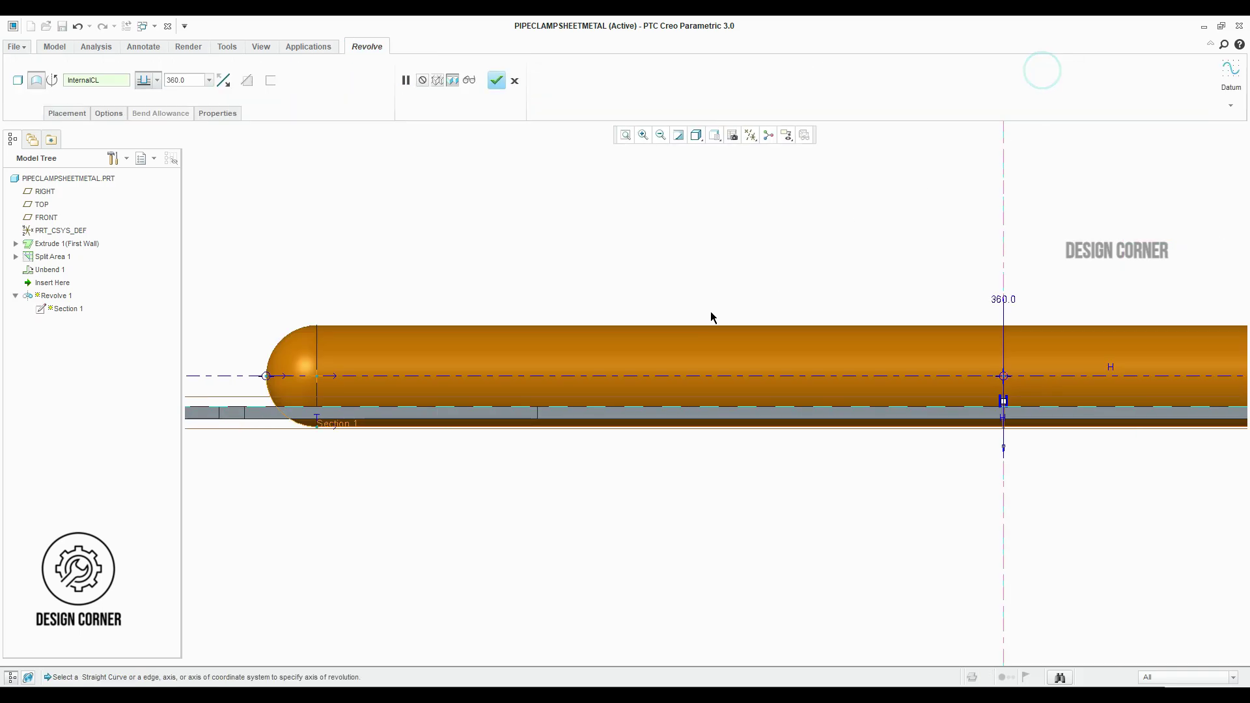
mouse_move(712, 315)
middle_down()
mouse_move(478, 367)
mouse_move(494, 355)
mouse_move(483, 391)
middle_up()
click(156, 84)
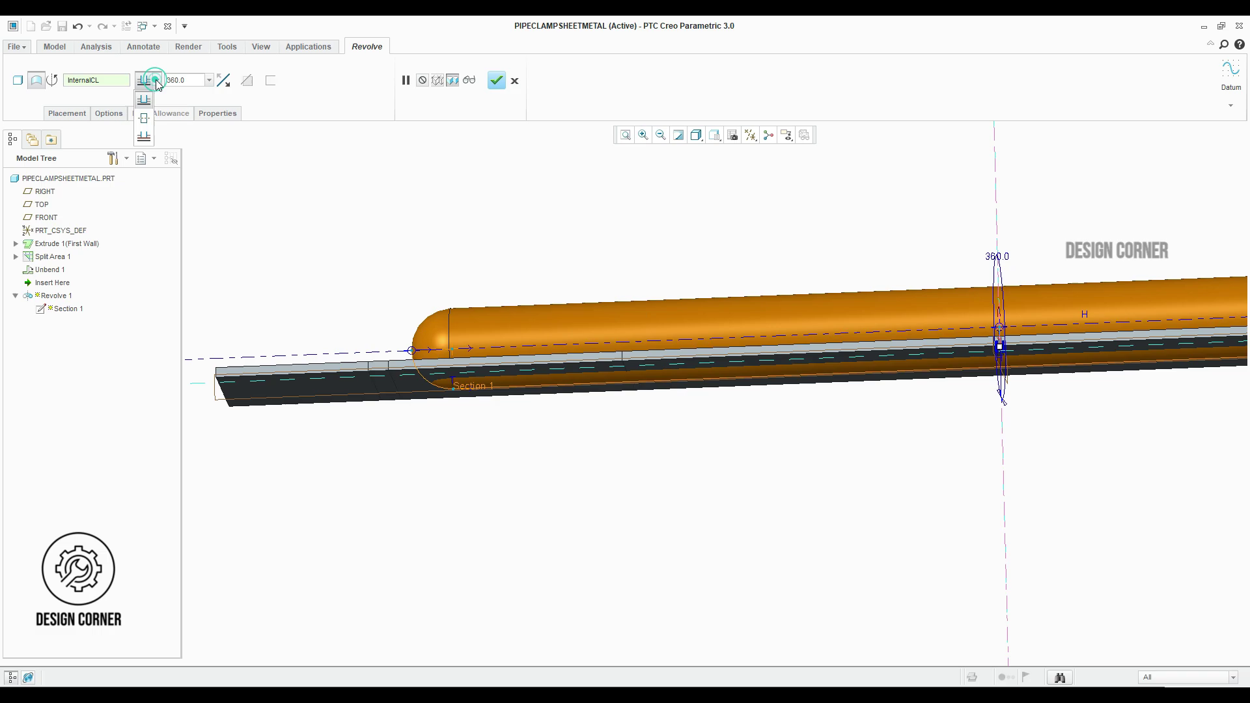
click(144, 119)
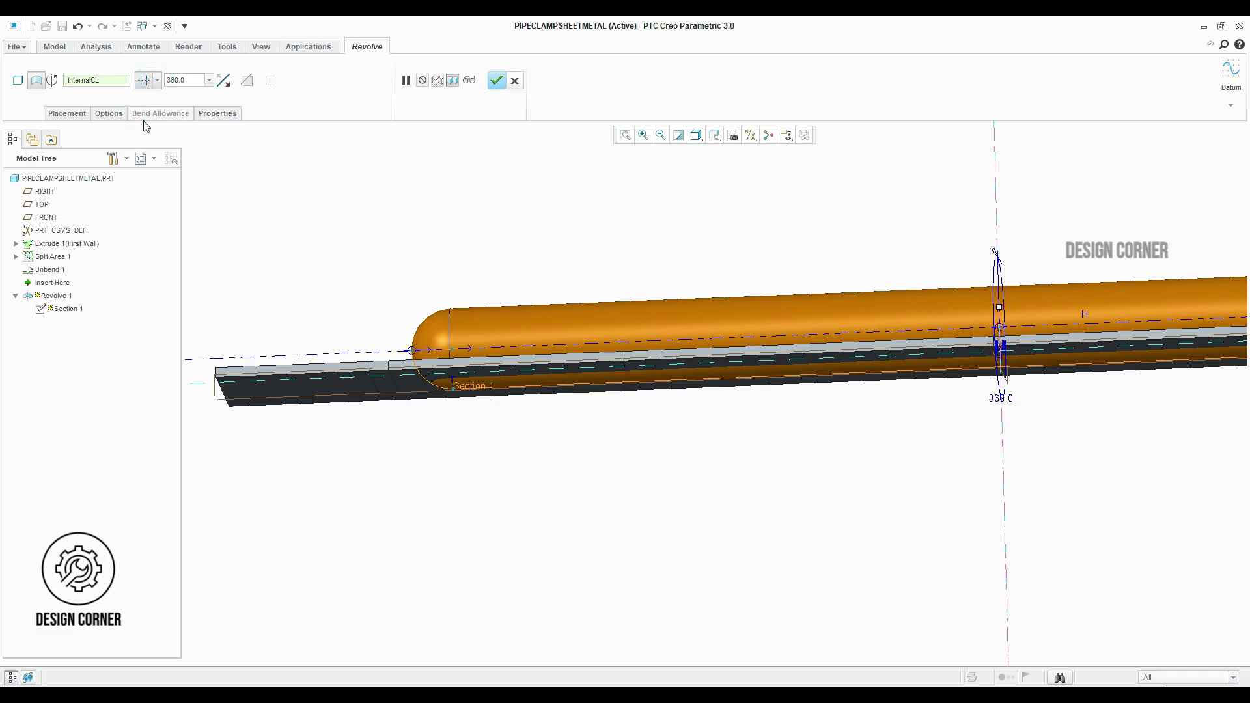
click(208, 81)
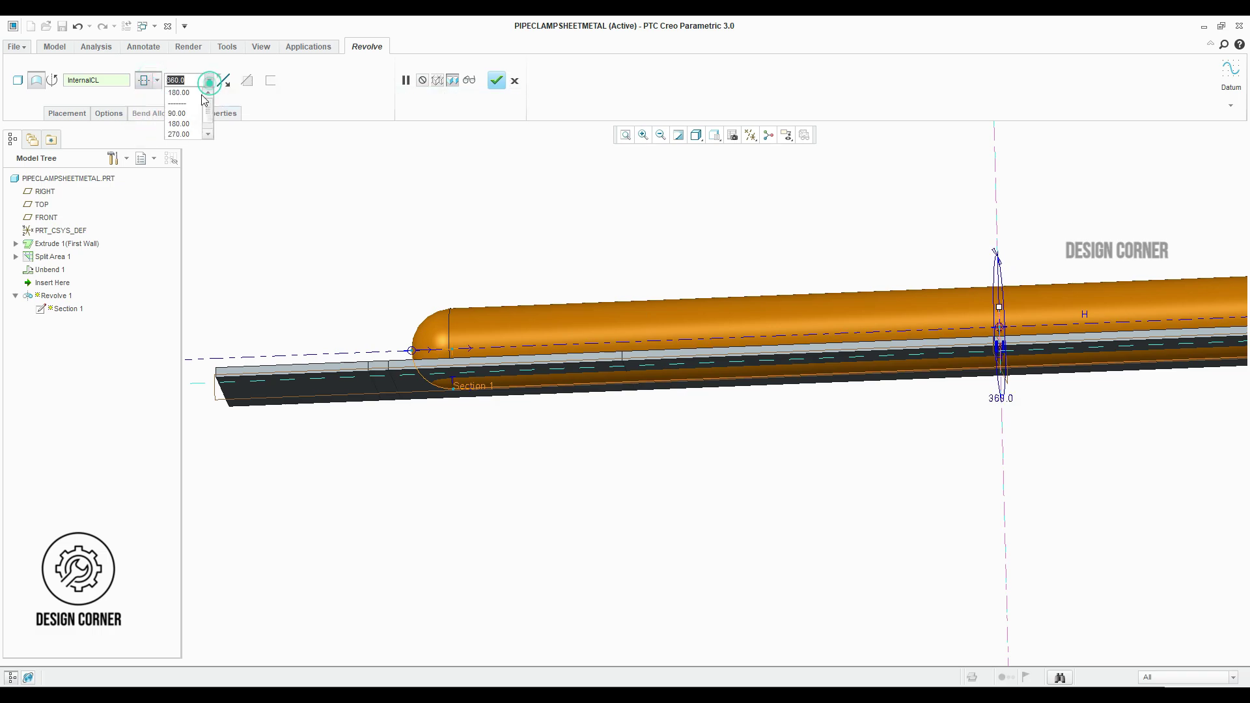
click(180, 123)
scroll(601, 271, down, 2)
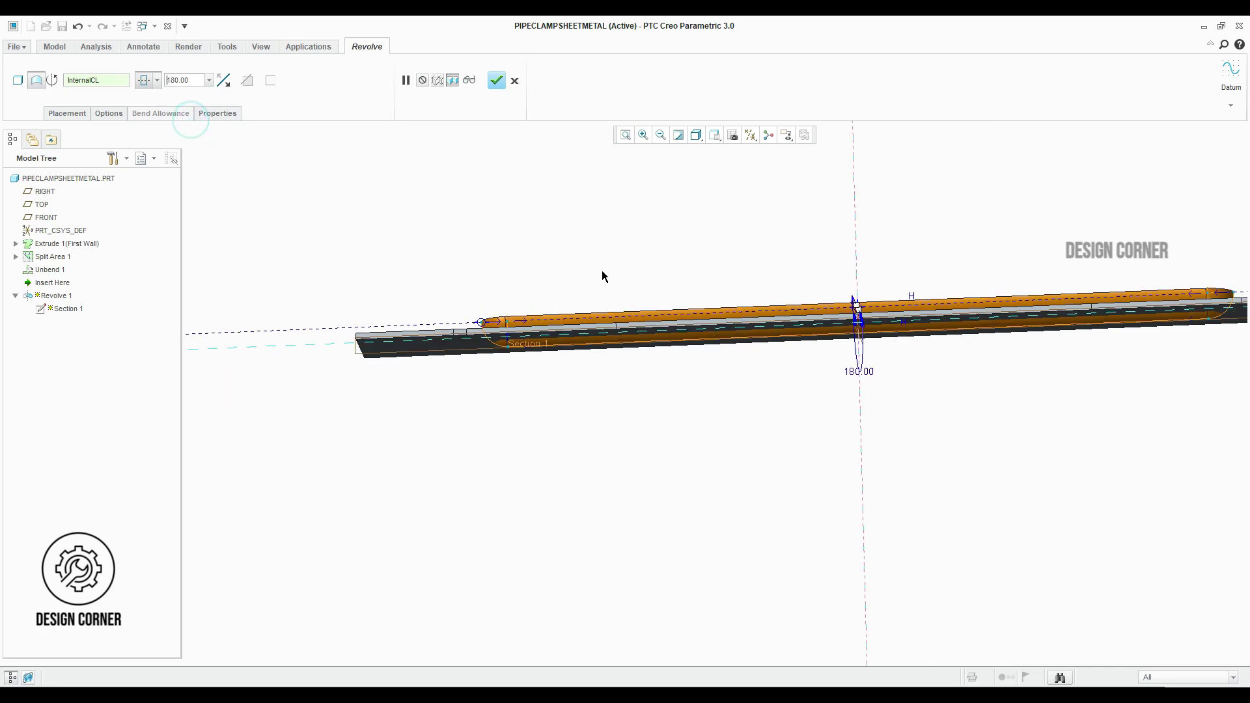
mouse_move(601, 271)
middle_down()
mouse_move(630, 237)
mouse_move(570, 229)
middle_up()
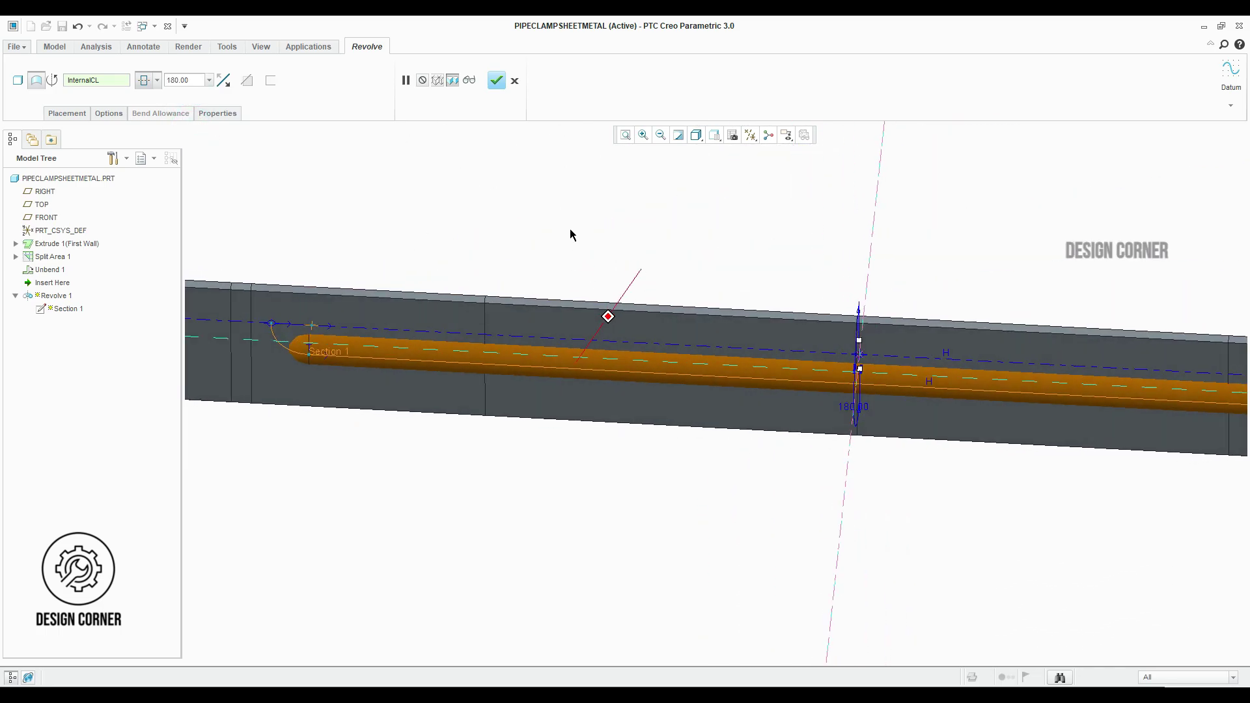
Complete the revolved bead, hide datum planes, refit and bring up the Form list.
middle_click(571, 234)
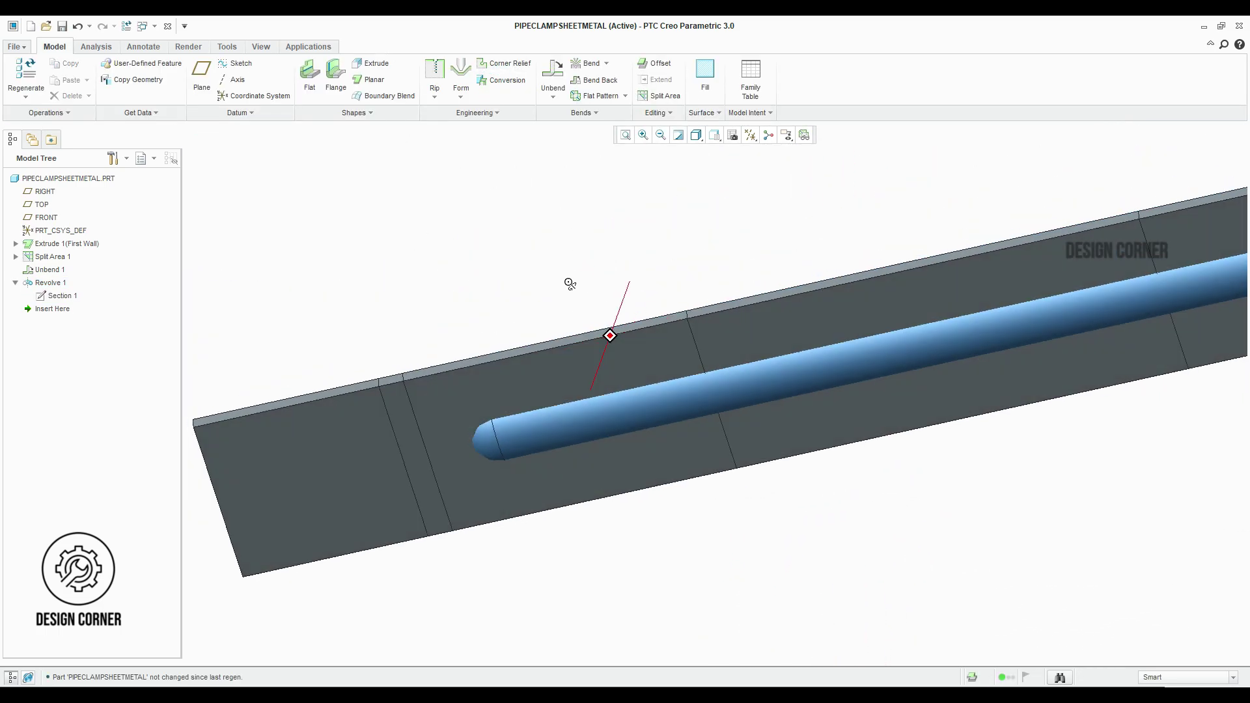
mouse_move(571, 235)
middle_down()
mouse_move(539, 307)
mouse_move(815, 333)
middle_up()
scroll(815, 333, up, 1)
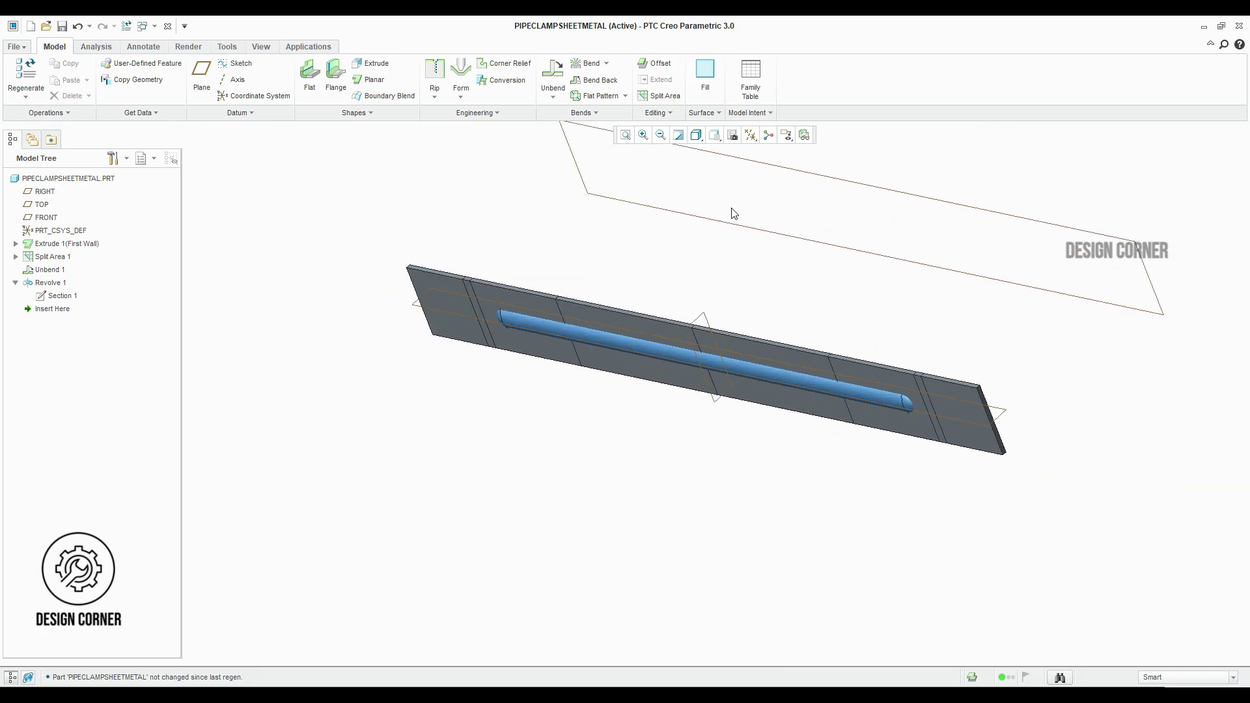
scroll(726, 223, down, 1)
click(751, 135)
click(772, 207)
click(722, 252)
click(624, 136)
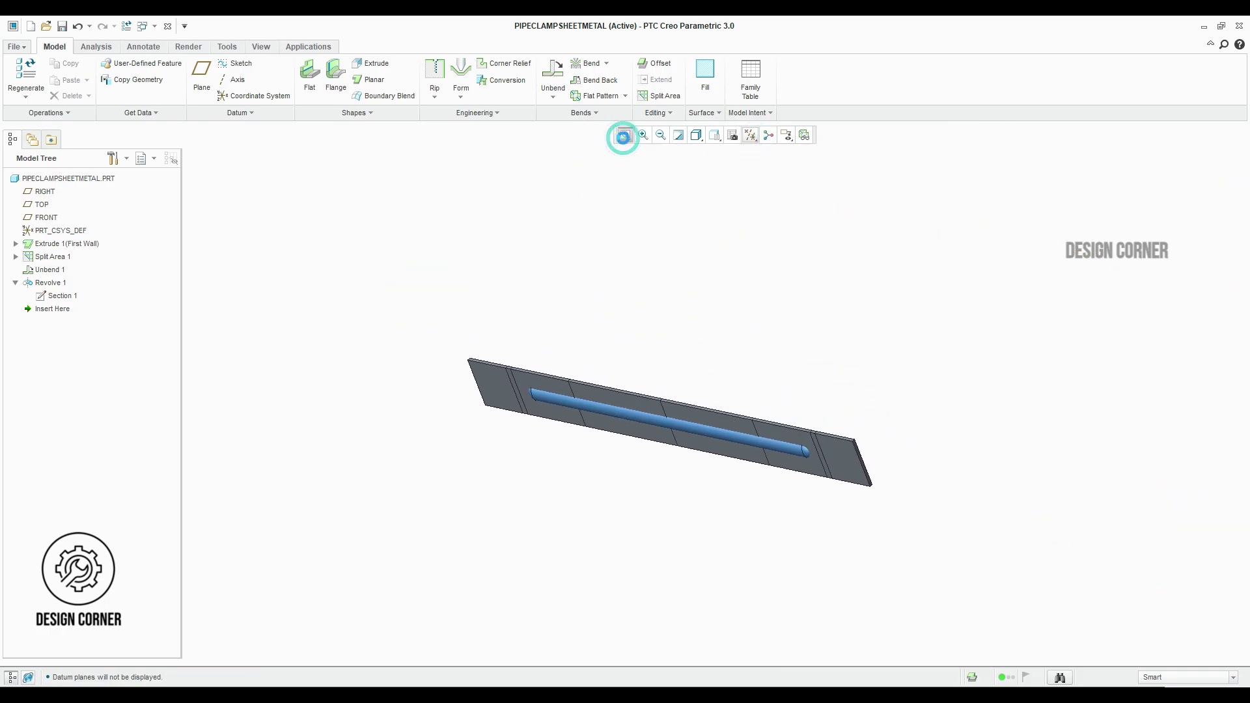
click(457, 99)
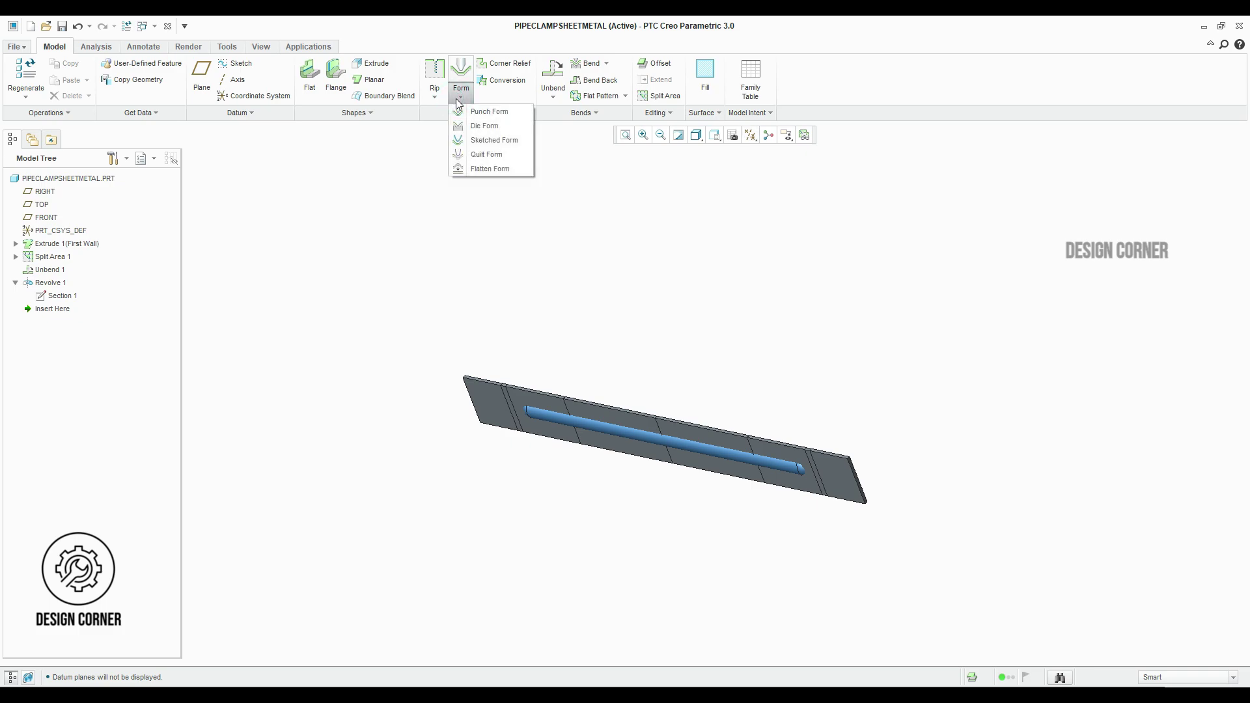
Create a Quilt Form from the revolved quilt F8 with both directions flipped into the strip.
click(487, 154)
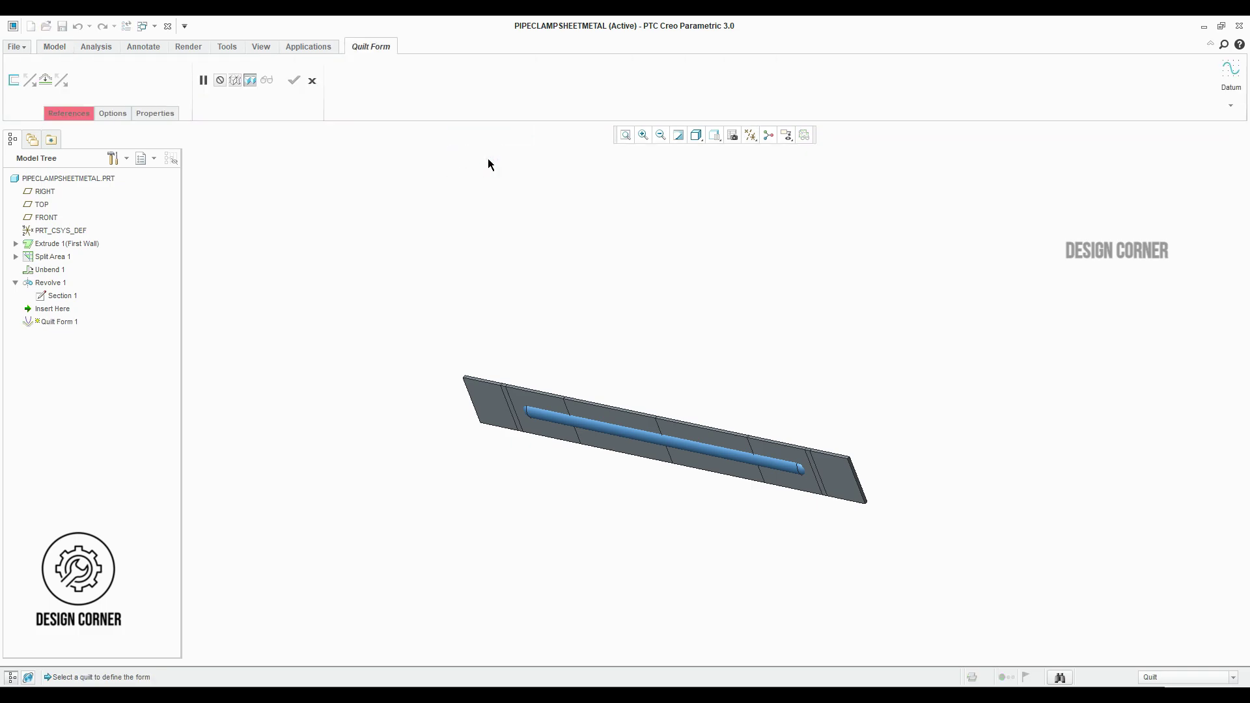
click(72, 115)
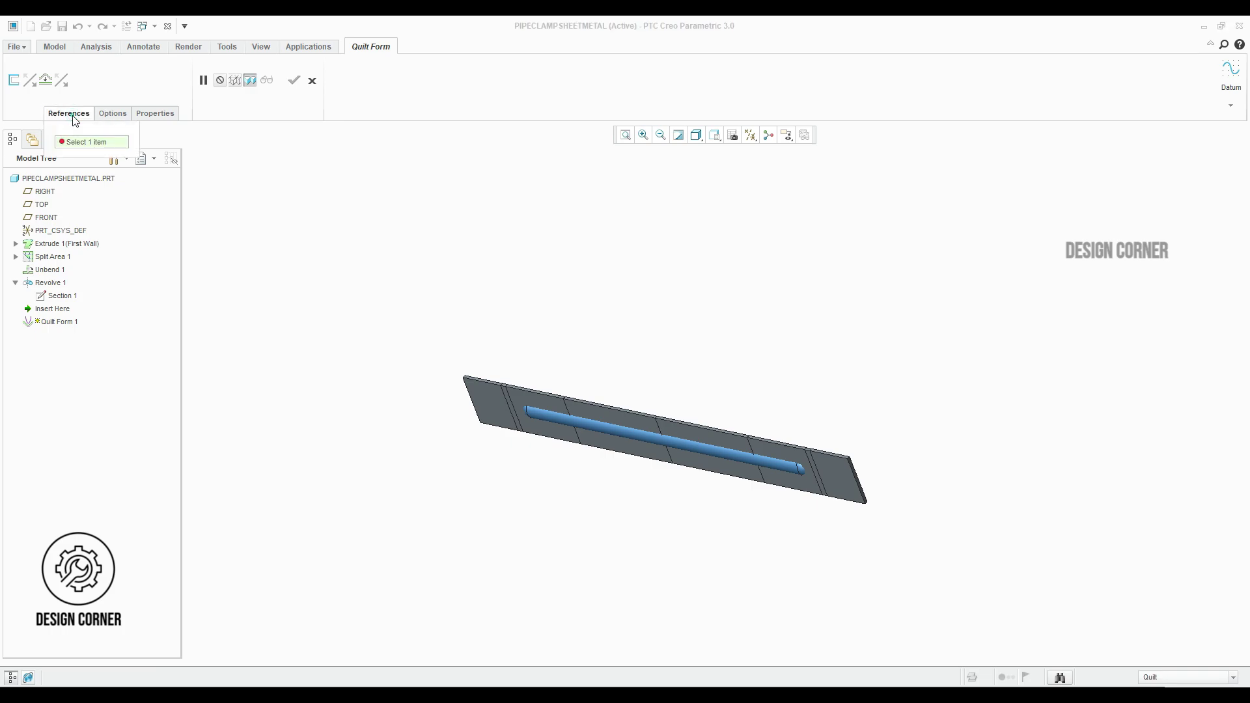
click(599, 425)
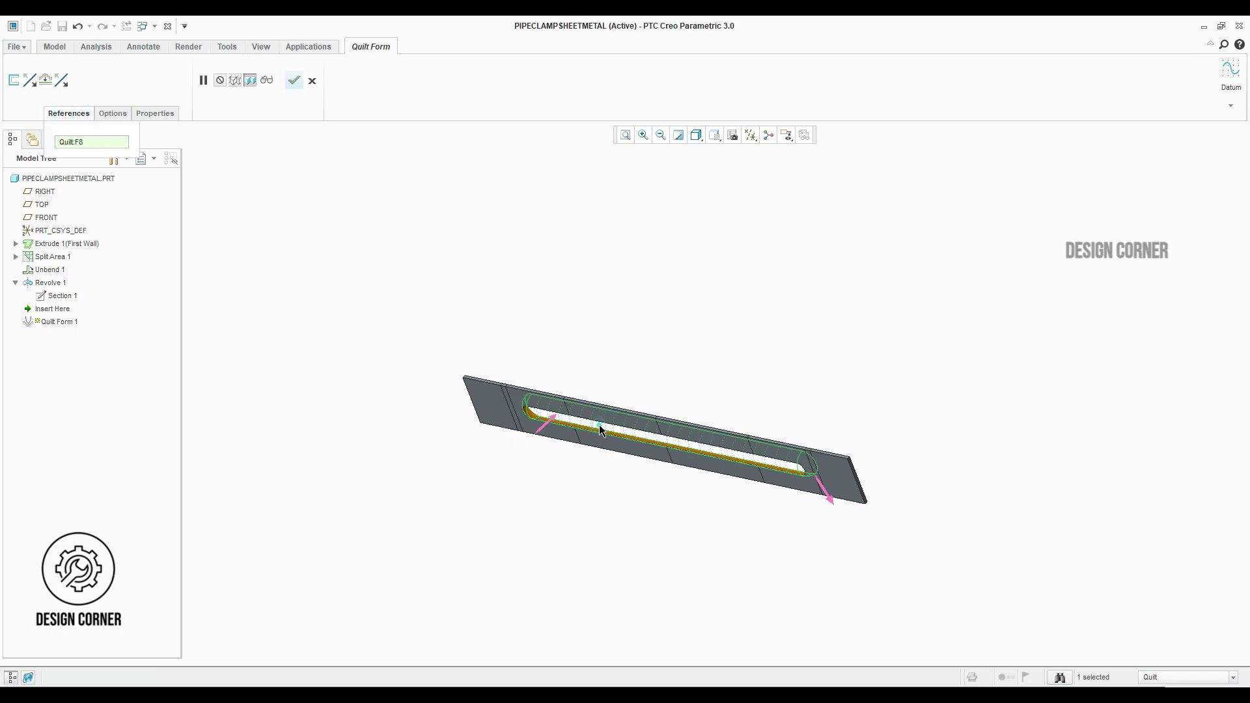
click(31, 81)
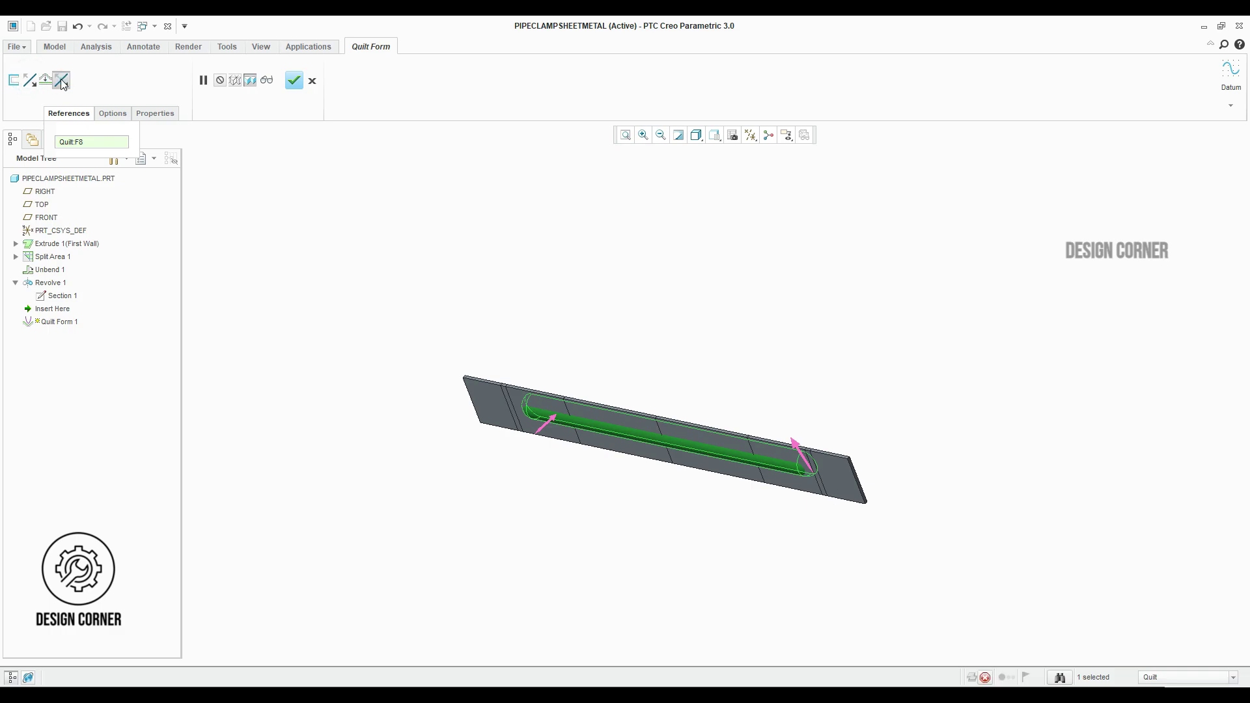
click(62, 82)
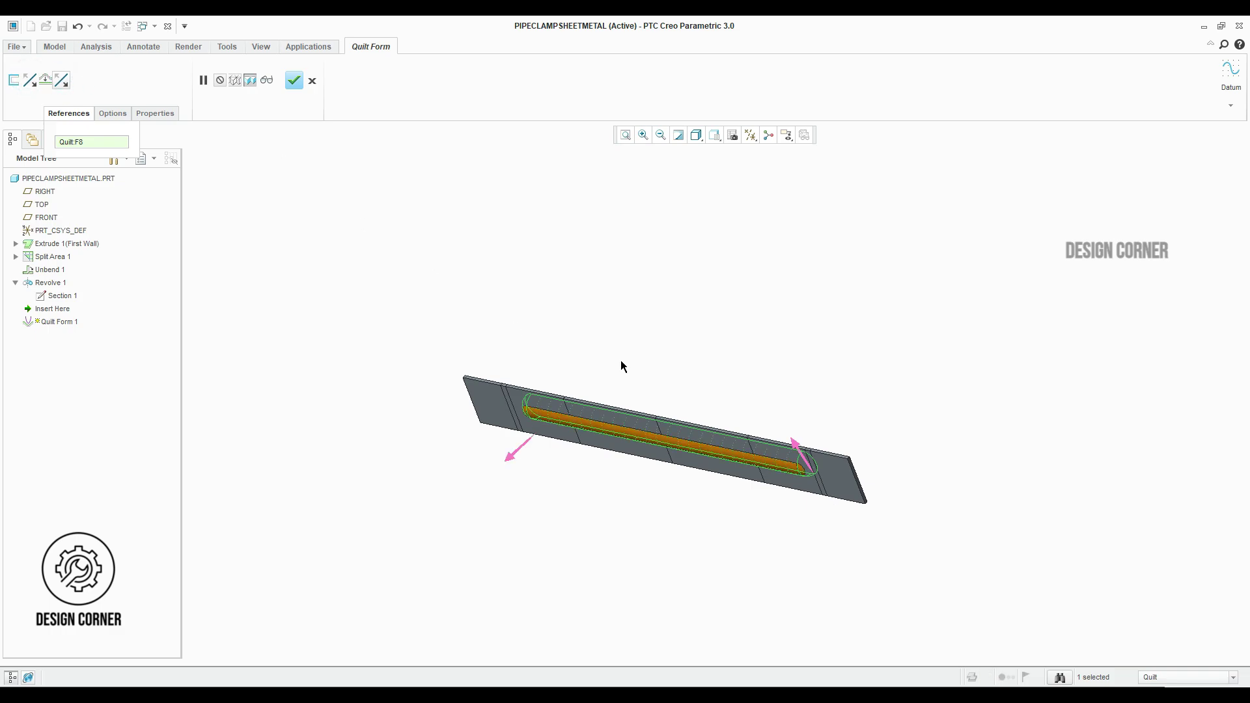
click(296, 90)
scroll(808, 476, up, 5)
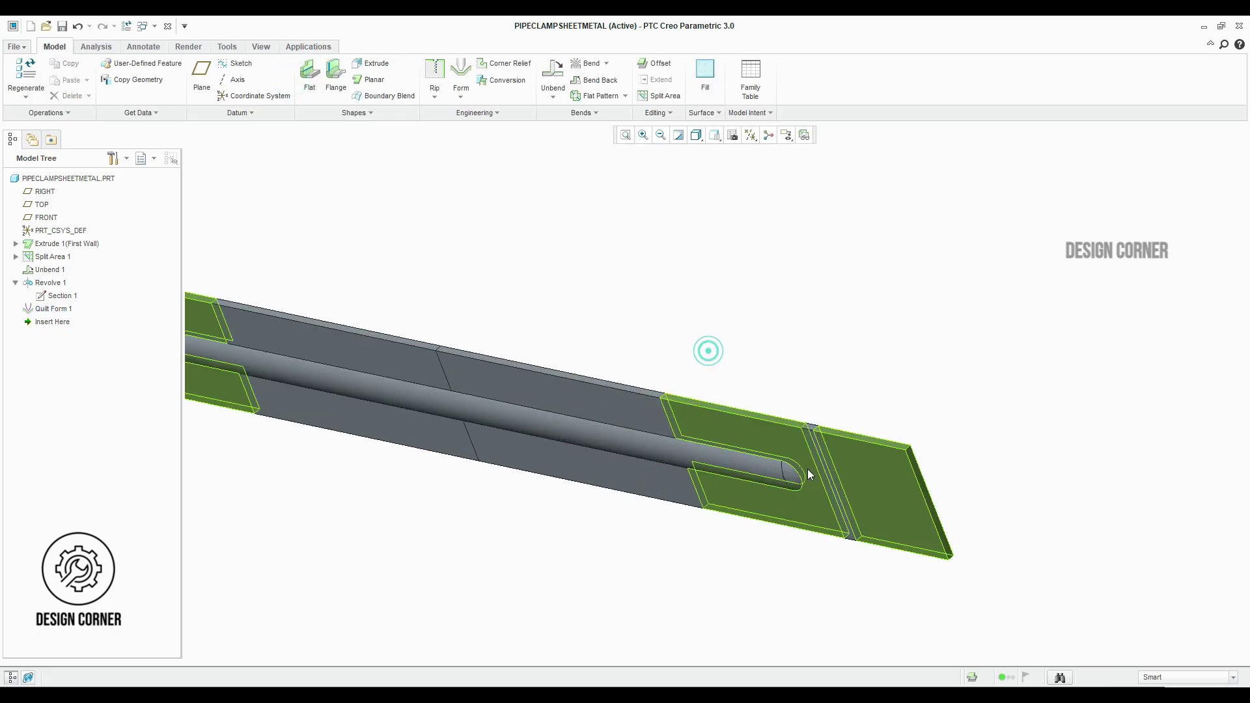
Orbit along the groove and refit the grooved strip in view.
mouse_move(808, 476)
middle_down()
mouse_move(710, 335)
mouse_move(678, 378)
mouse_move(439, 480)
mouse_move(399, 477)
mouse_move(433, 480)
mouse_move(483, 433)
mouse_move(466, 557)
mouse_move(418, 553)
mouse_move(498, 559)
mouse_move(488, 567)
mouse_move(536, 472)
middle_up()
click(626, 135)
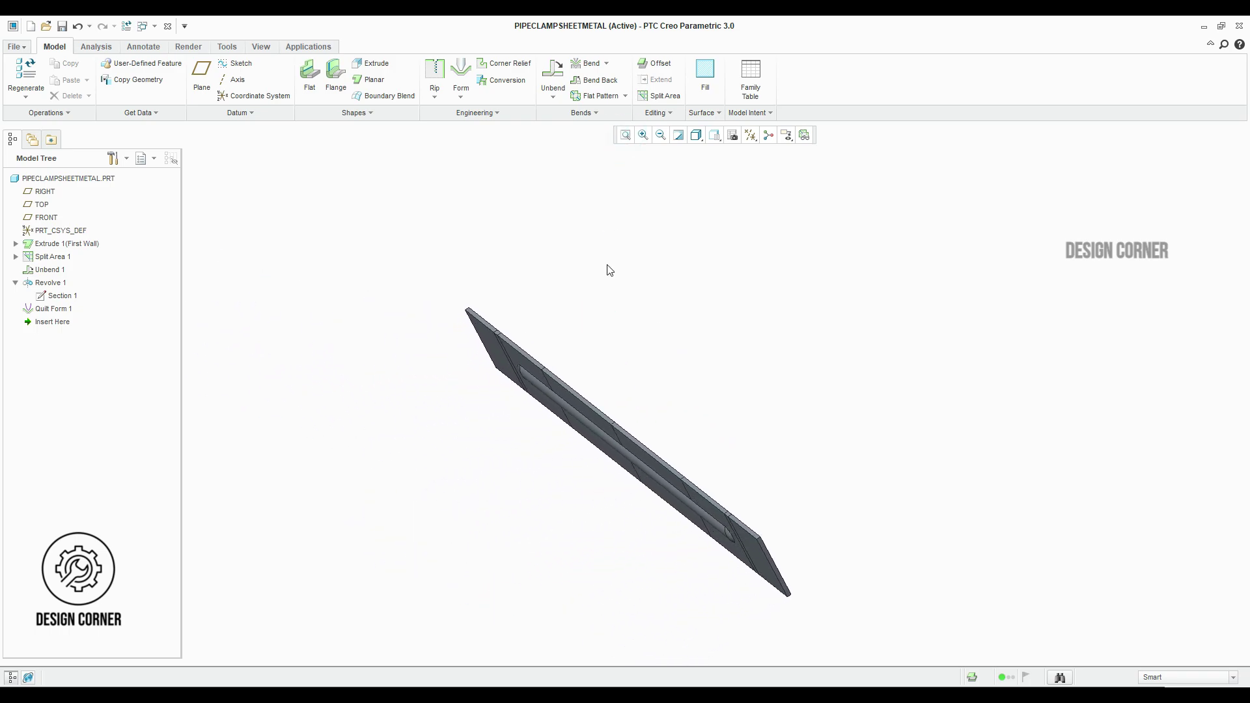
Apply Bend Back 1 to restore the grooved strip to its curved U-clamp shape.
click(589, 84)
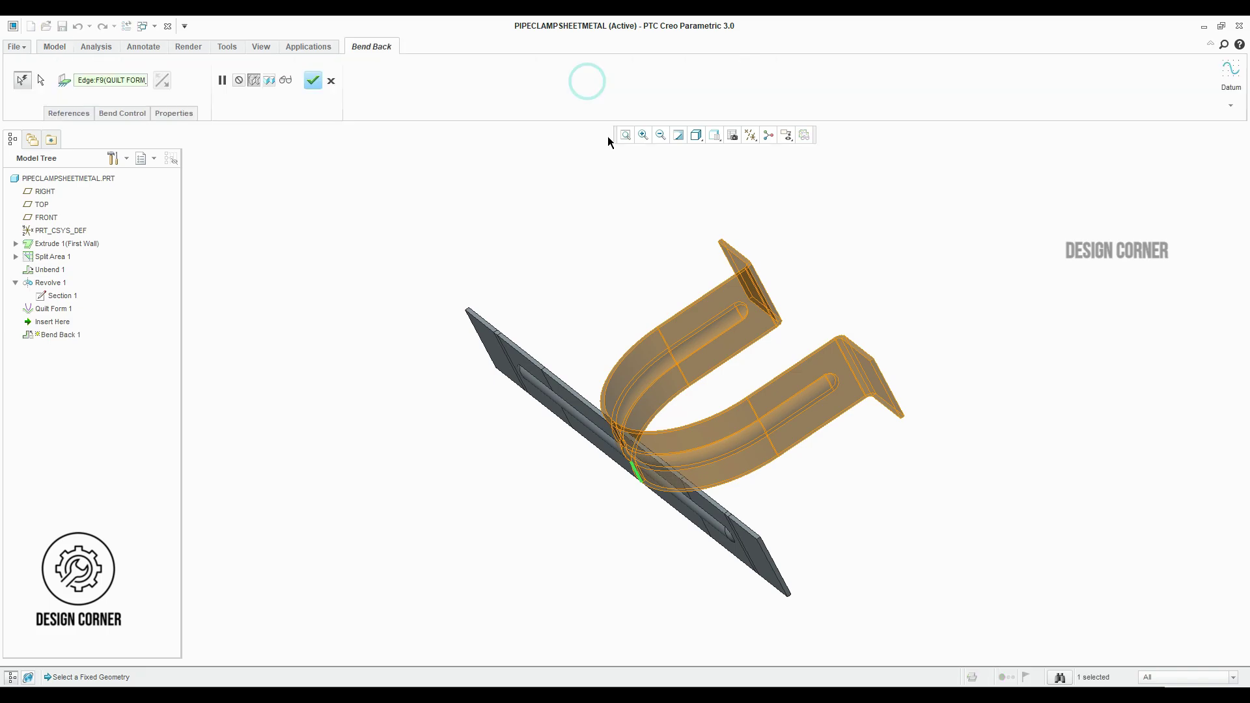
middle_drag(629, 280, 671, 247)
scroll(606, 503, up, 3)
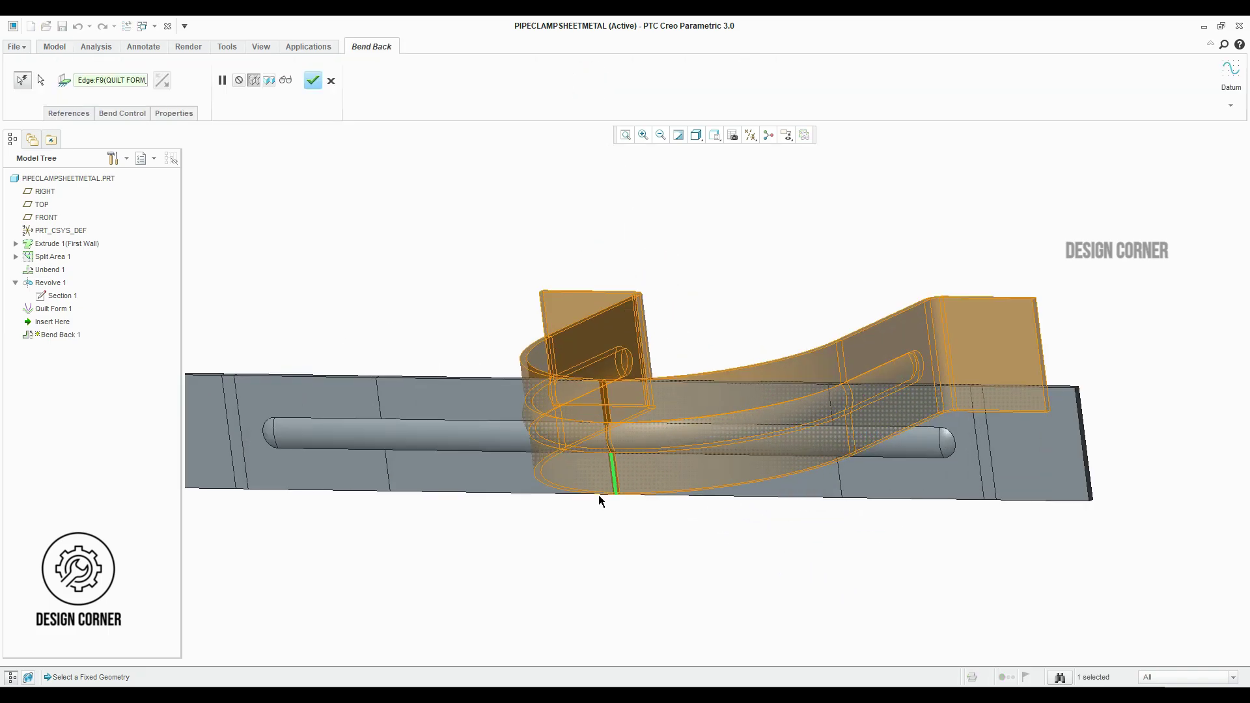
scroll(617, 469, up, 3)
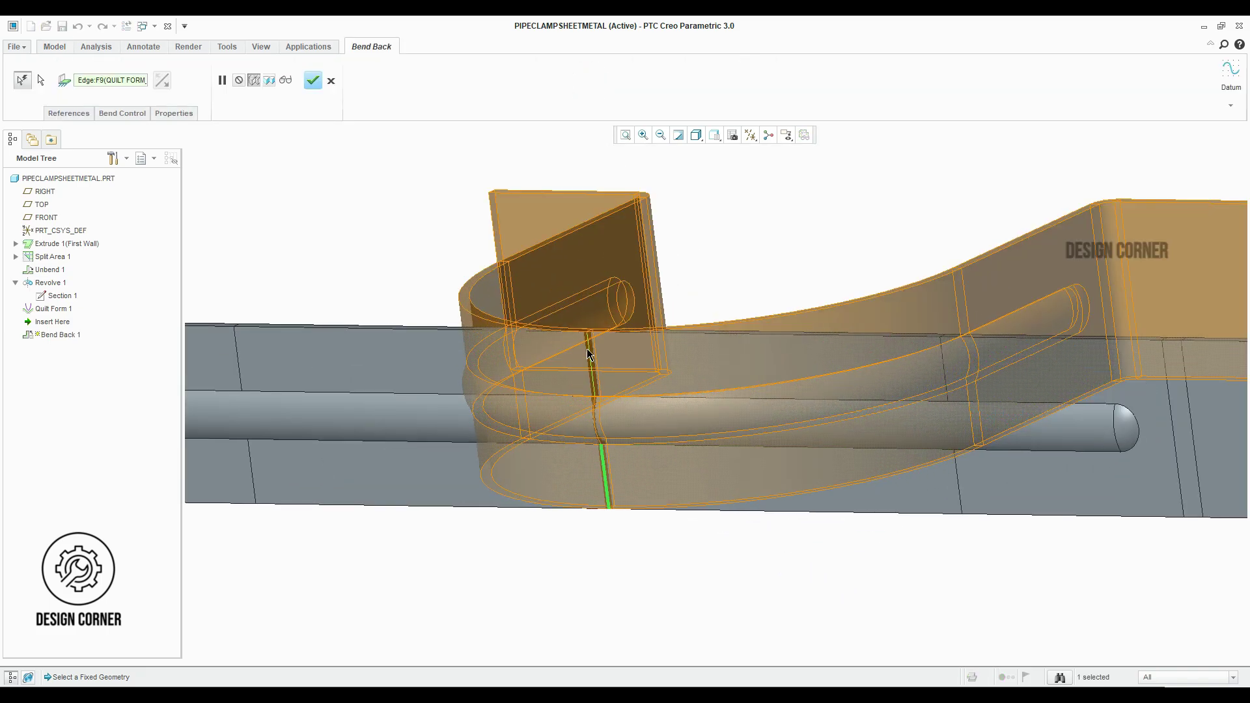
scroll(595, 422, down, 2)
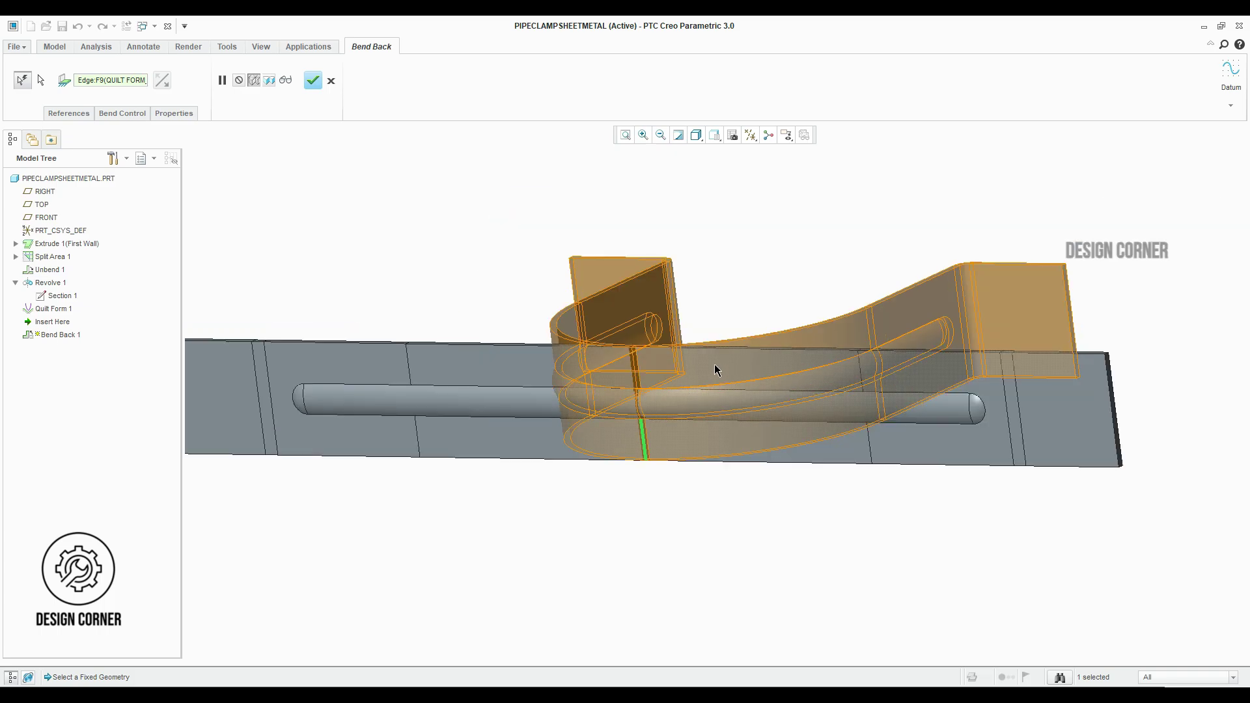
scroll(717, 365, down, 2)
click(312, 84)
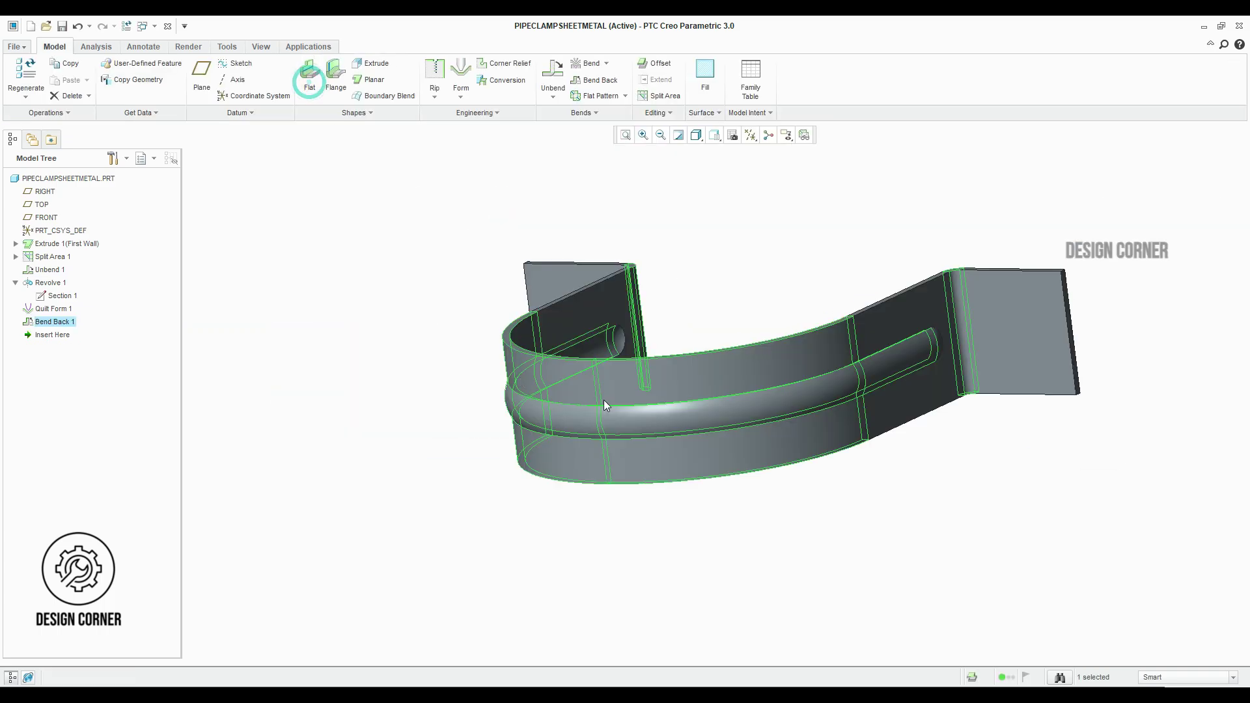
Orbit the bent clamp to inspect it from several angles, including below.
mouse_move(596, 410)
middle_down()
mouse_move(696, 415)
mouse_move(534, 209)
middle_up()
click(534, 206)
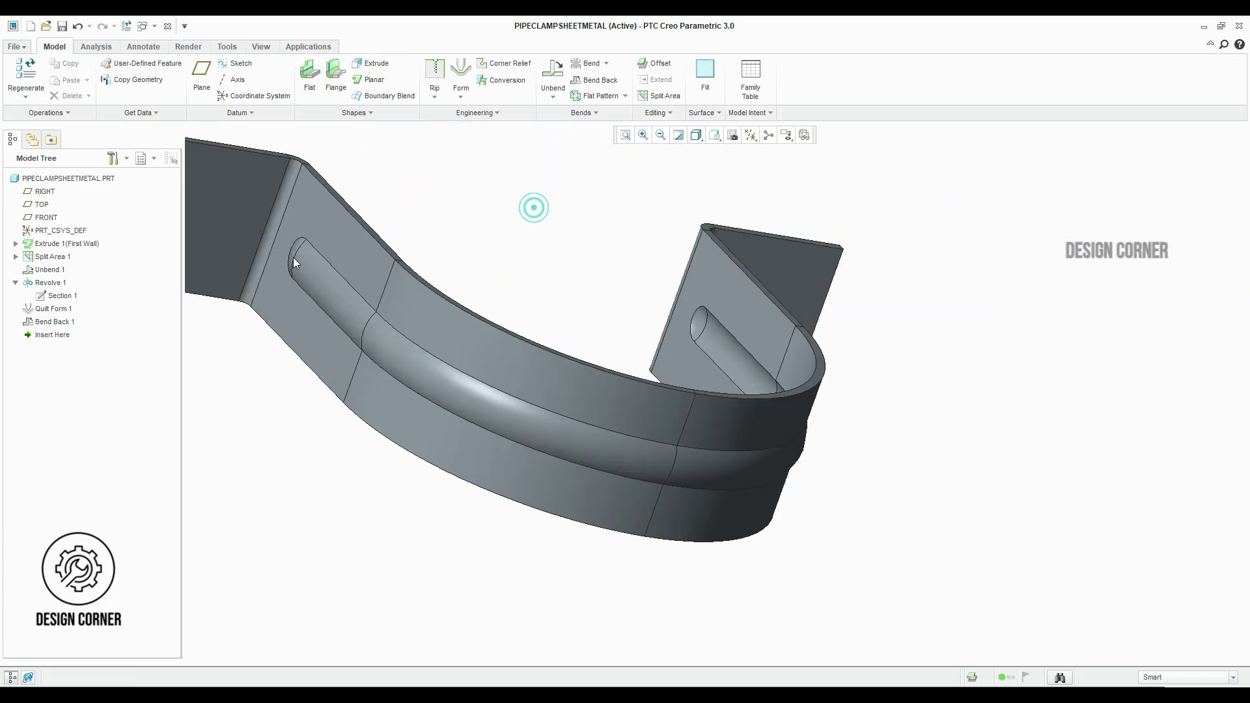
scroll(534, 206, up, 2)
scroll(371, 243, up, 2)
mouse_move(367, 190)
middle_down()
mouse_move(363, 231)
mouse_move(273, 209)
mouse_move(482, 293)
middle_up()
mouse_move(669, 345)
middle_down()
mouse_move(593, 368)
mouse_move(704, 455)
mouse_move(625, 192)
middle_up()
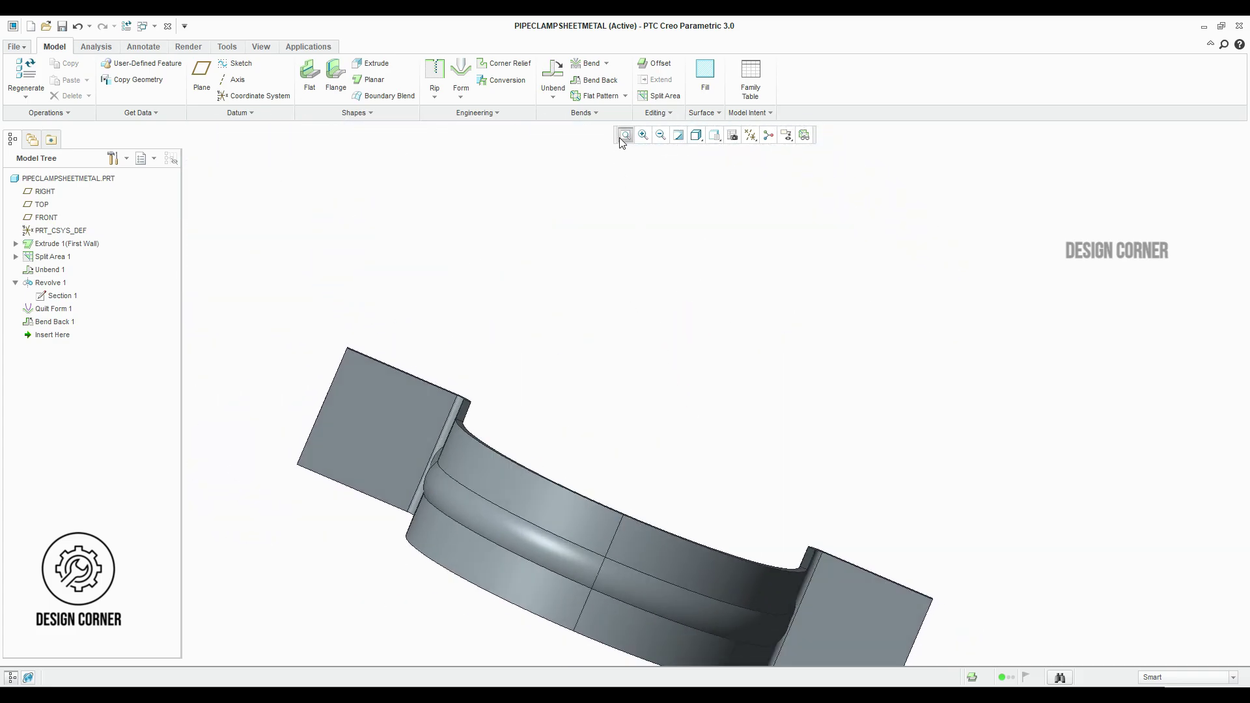
Begin an extrude sketch on the right end tab with a horizontal centerline across it.
click(919, 390)
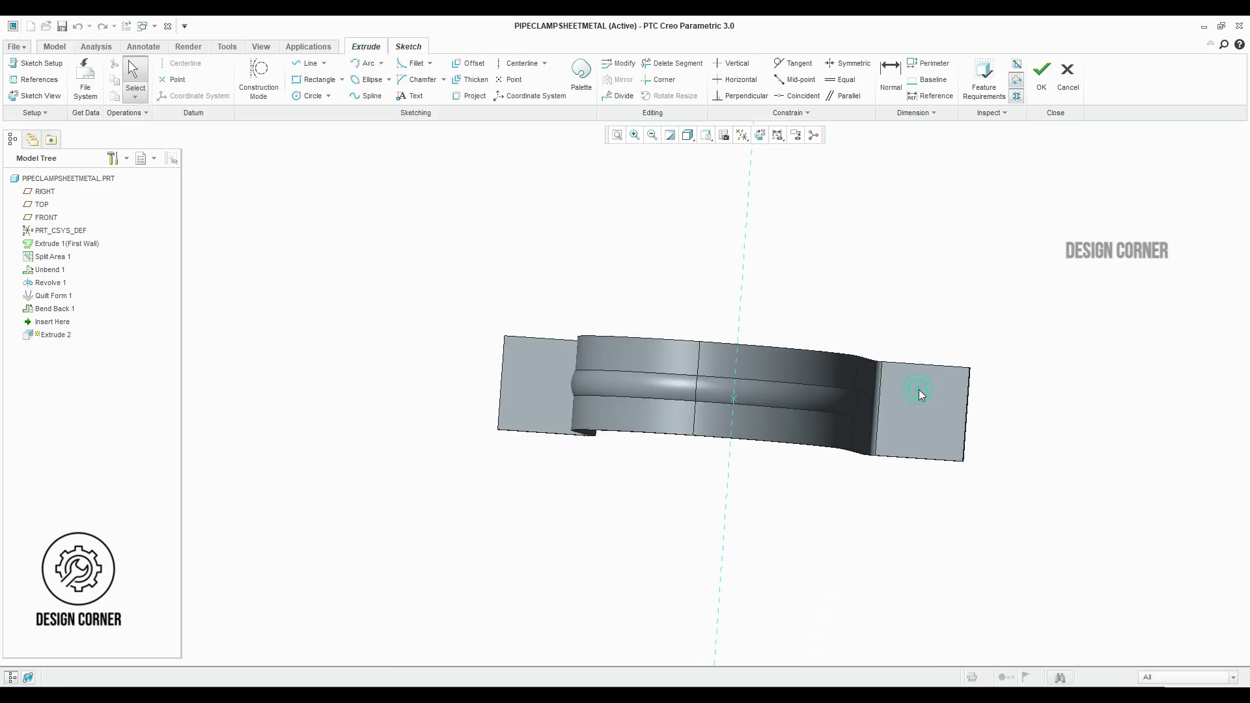
click(760, 135)
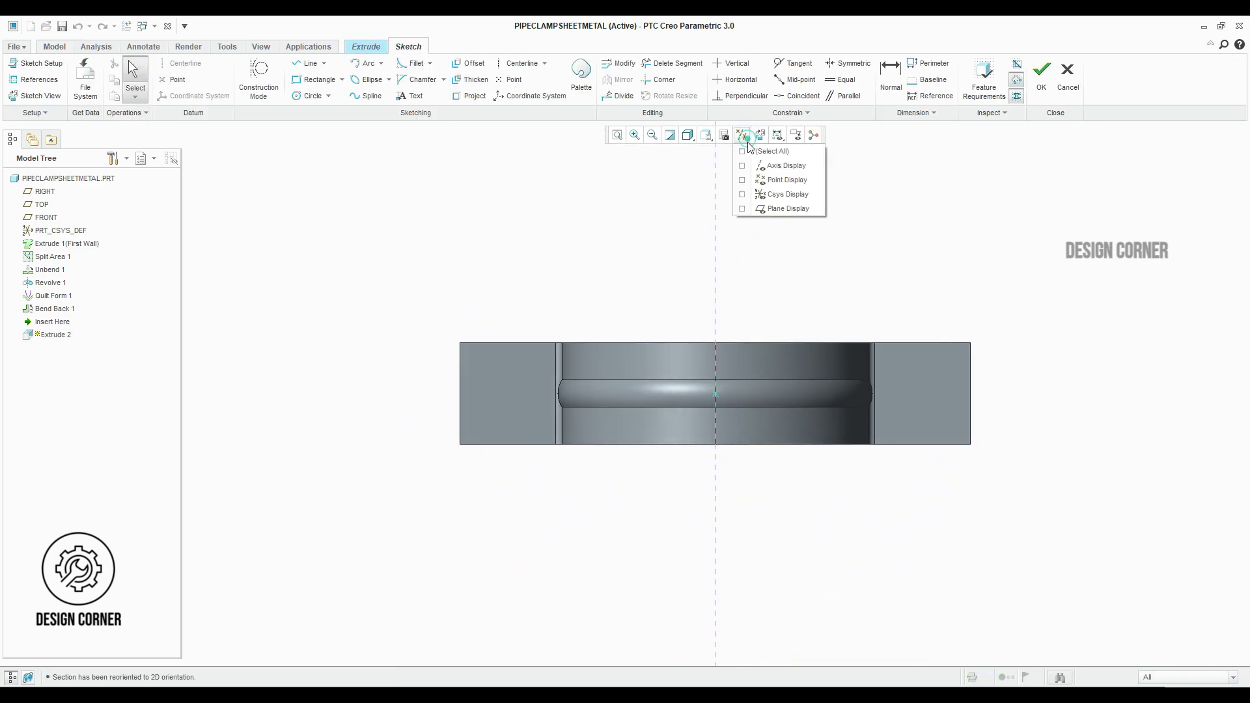
click(750, 152)
click(520, 63)
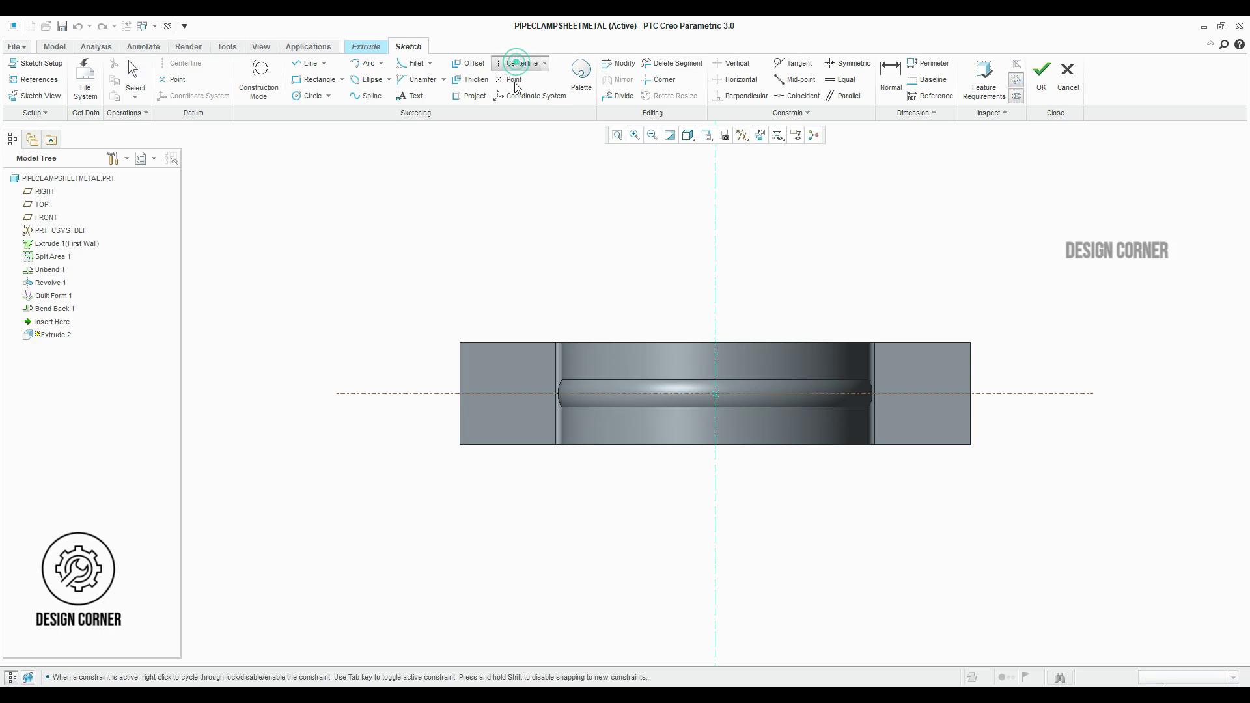
click(715, 303)
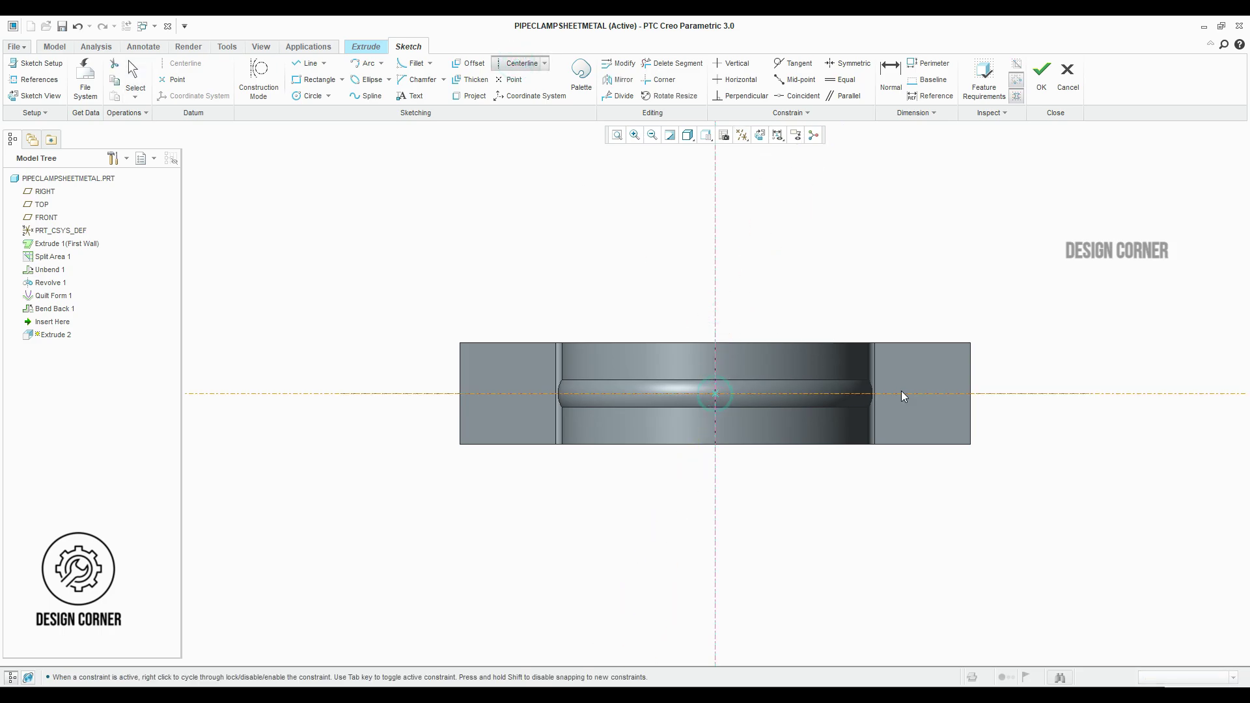
middle_click(898, 281)
Sketch a circle tangent to the tab's right and top edges.
click(311, 97)
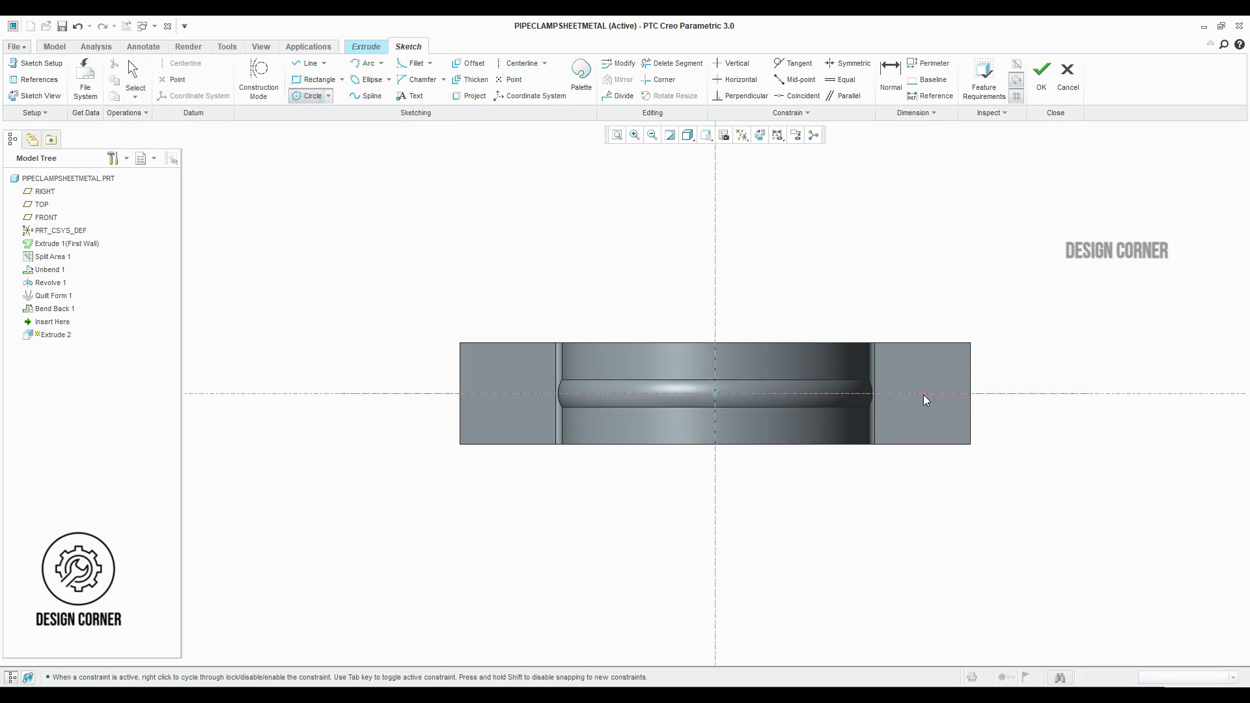
click(969, 393)
middle_click(983, 394)
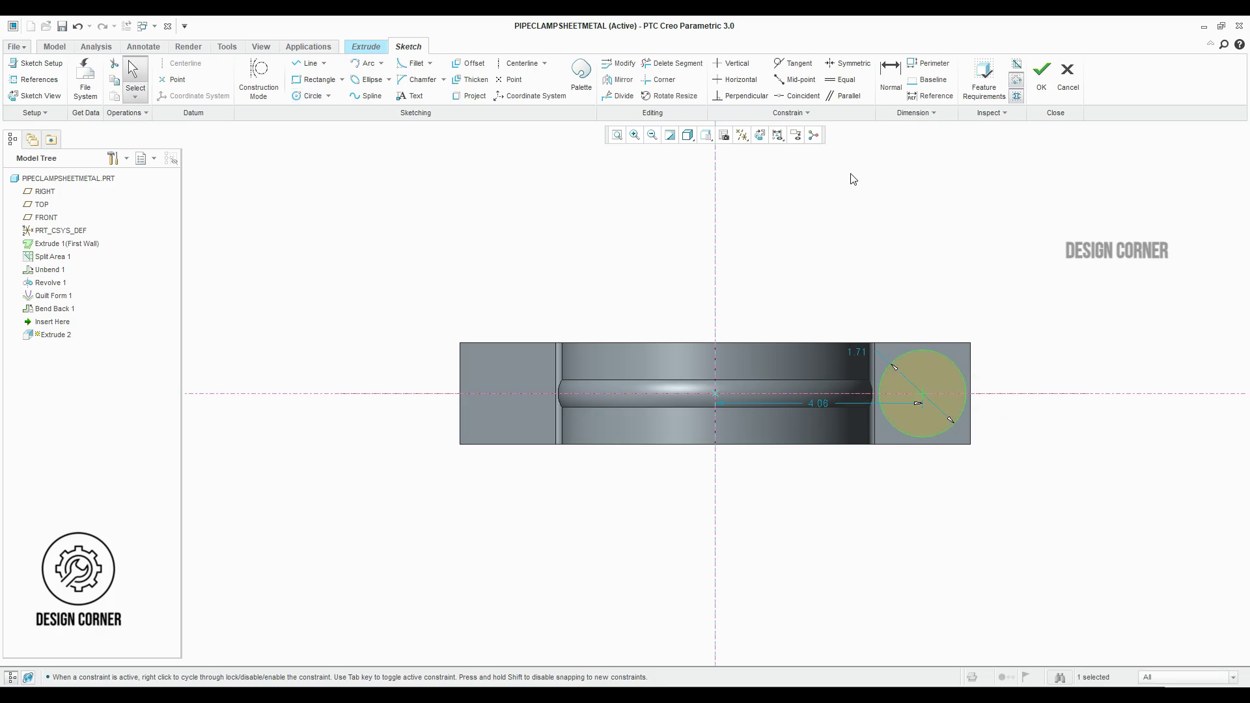
click(796, 64)
scroll(976, 381, up, 3)
click(946, 390)
click(958, 391)
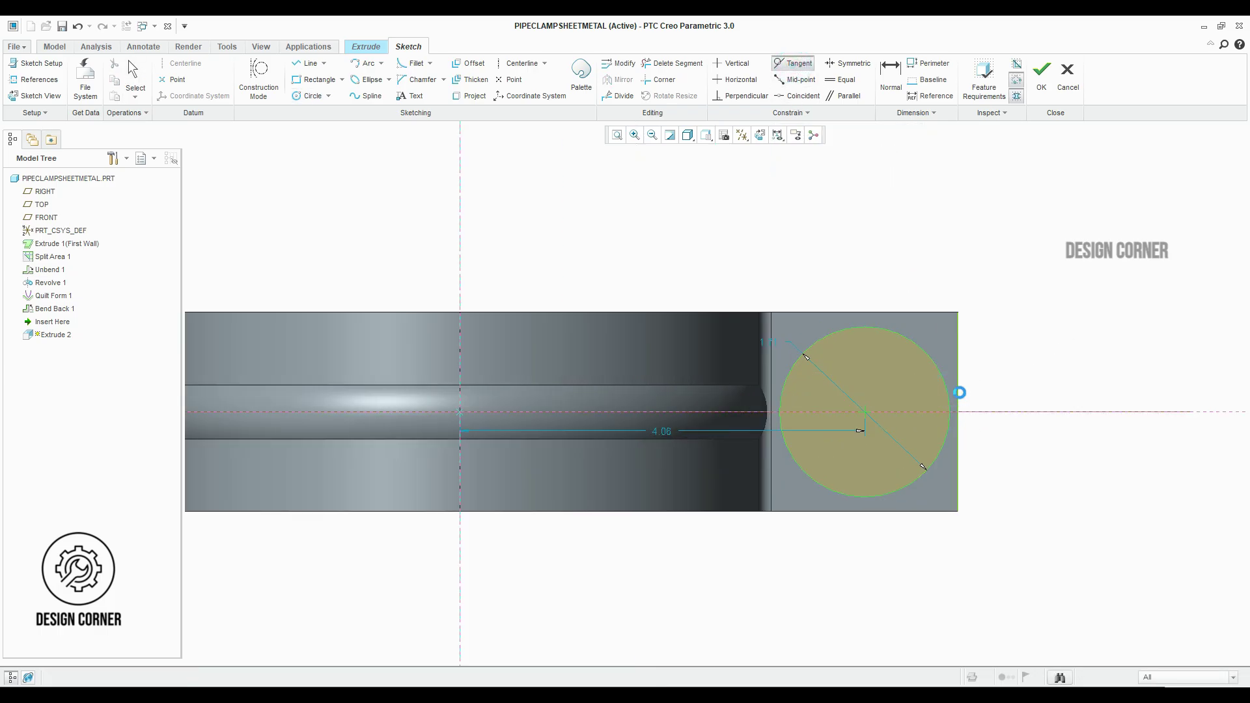
click(880, 337)
click(879, 313)
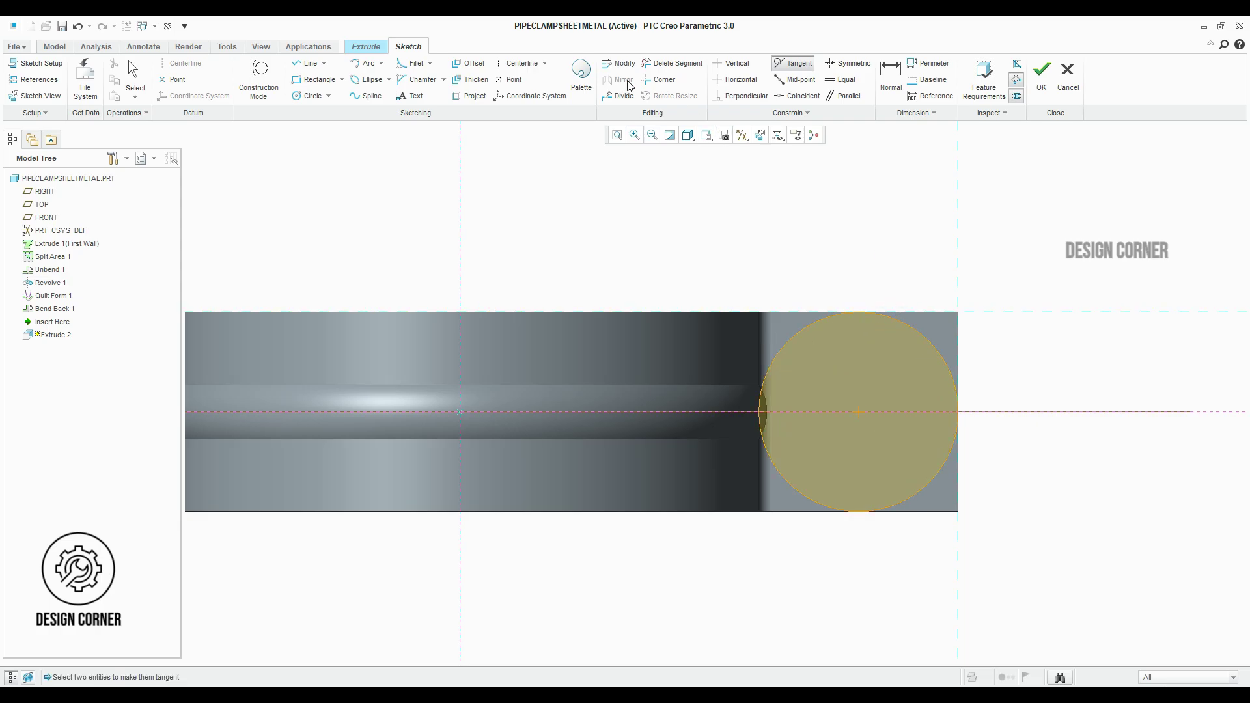
Trim the sketch to a half-round and complete Extrude 2, rounding the tab end.
click(303, 65)
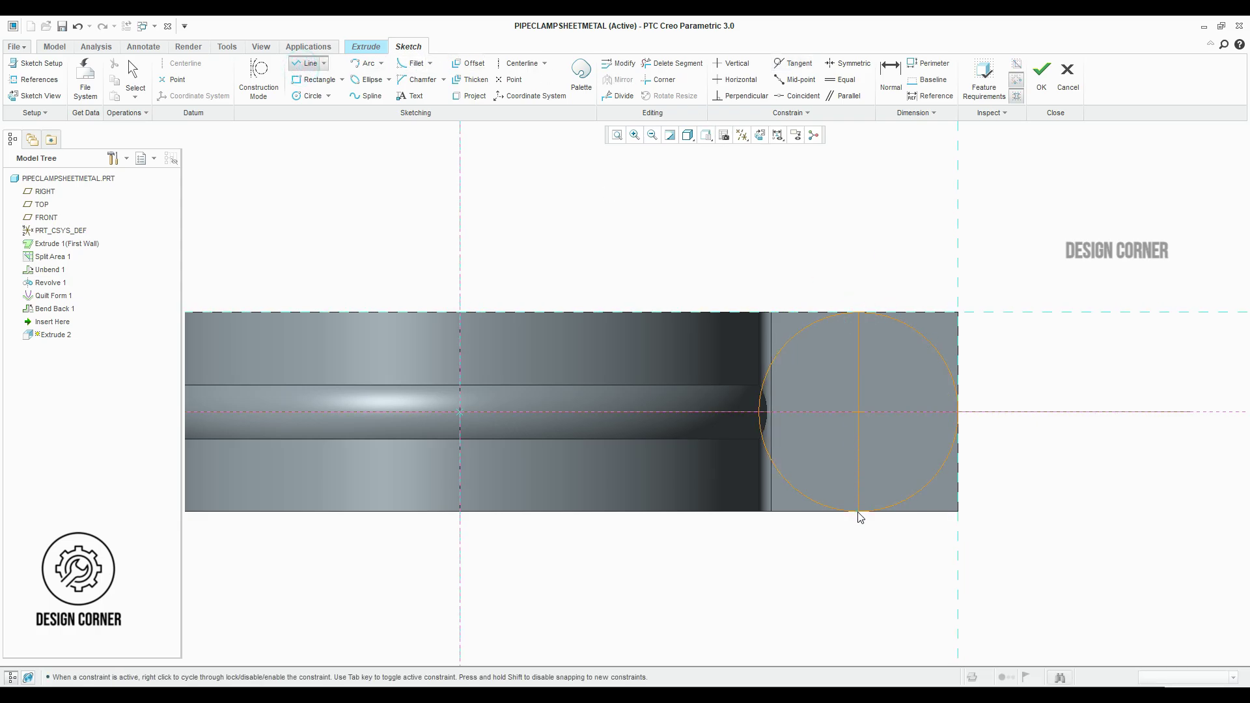
click(692, 65)
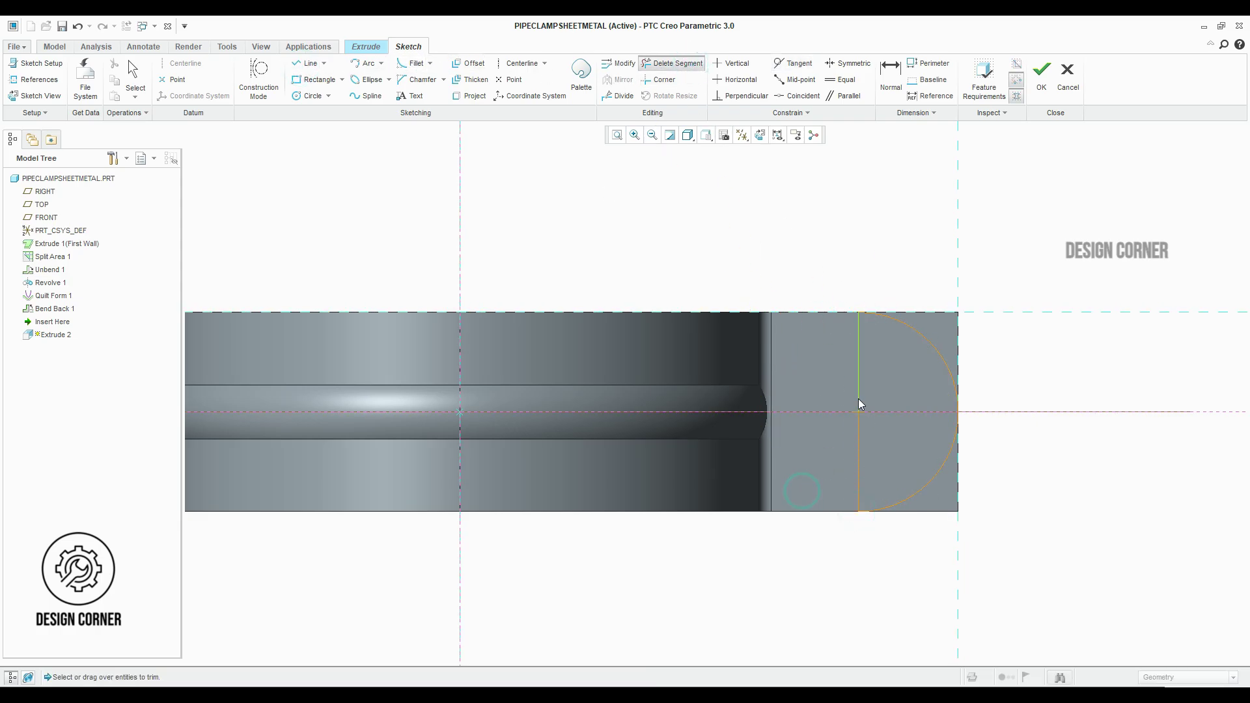
click(1041, 73)
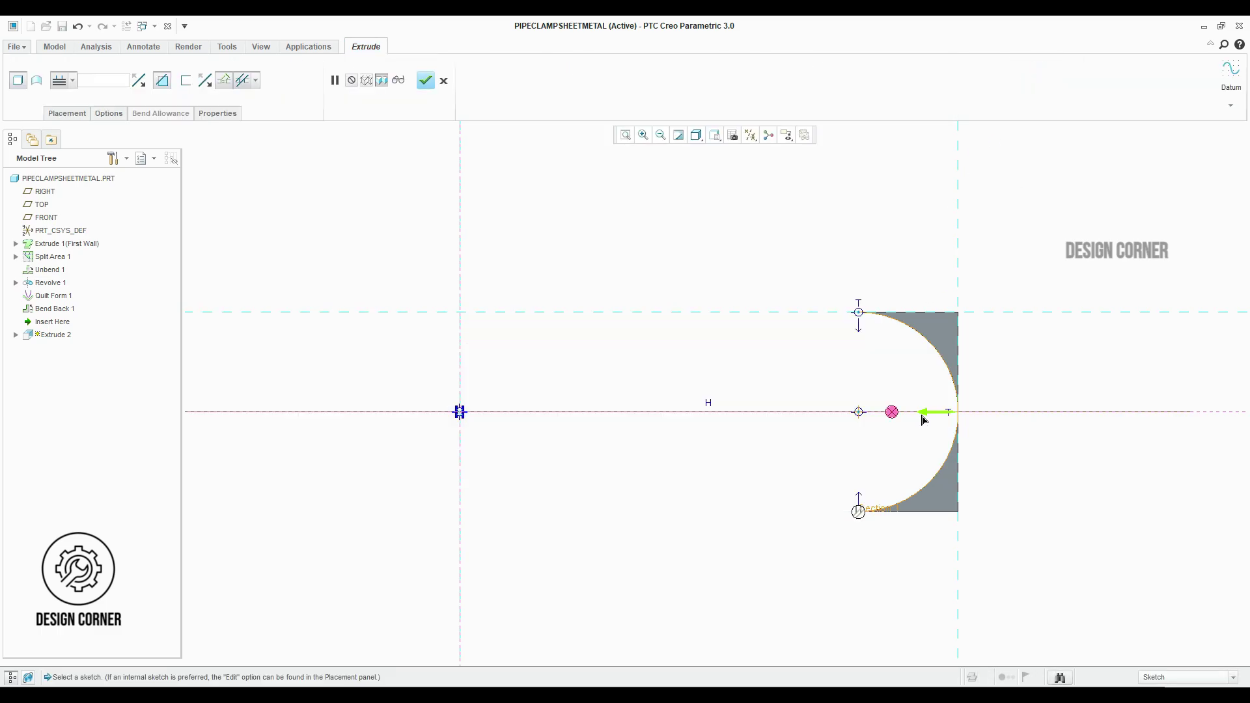
click(427, 82)
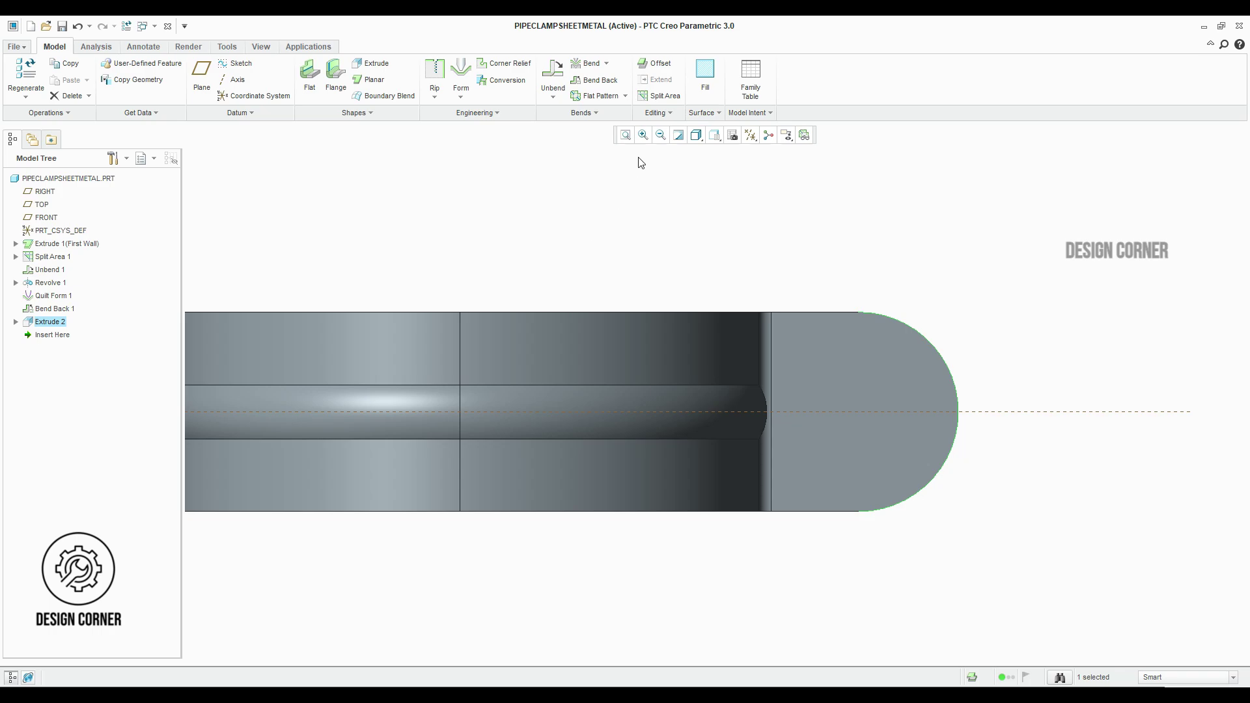
Mirror Extrude 2 across the RIGHT datum plane so the left tab is also rounded.
click(671, 113)
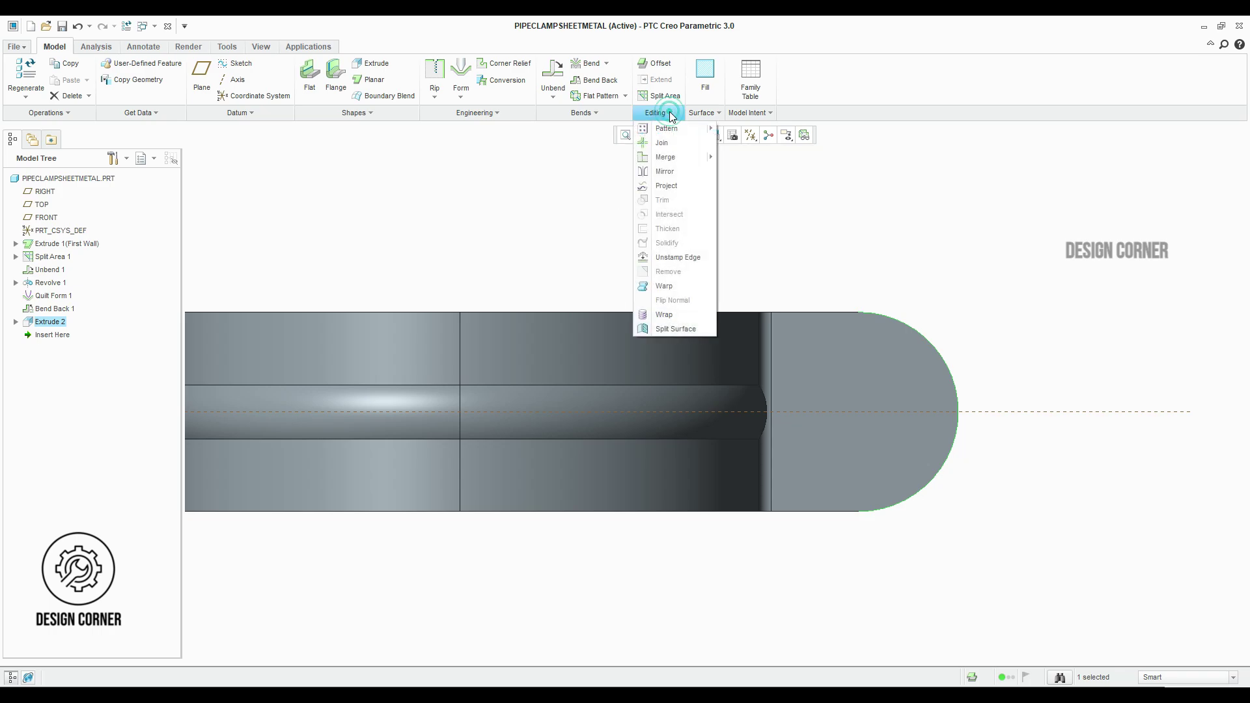
click(660, 173)
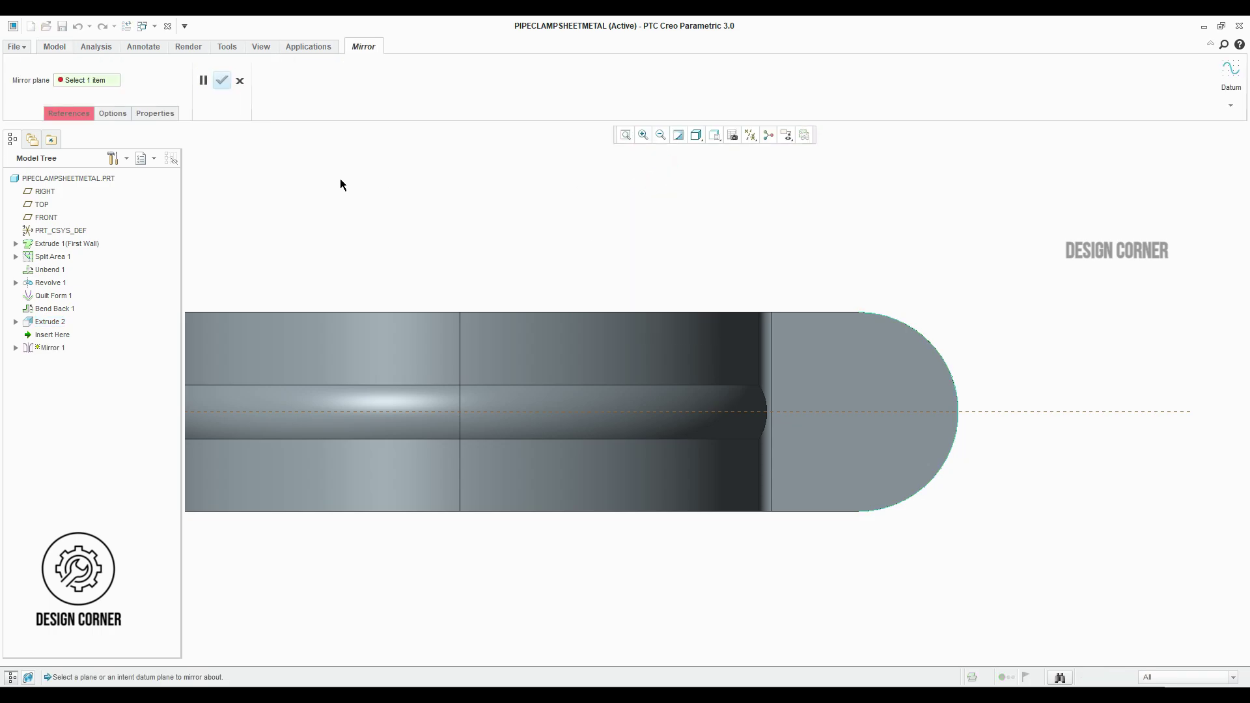
middle_drag(718, 264, 724, 207)
click(750, 135)
click(765, 208)
click(527, 313)
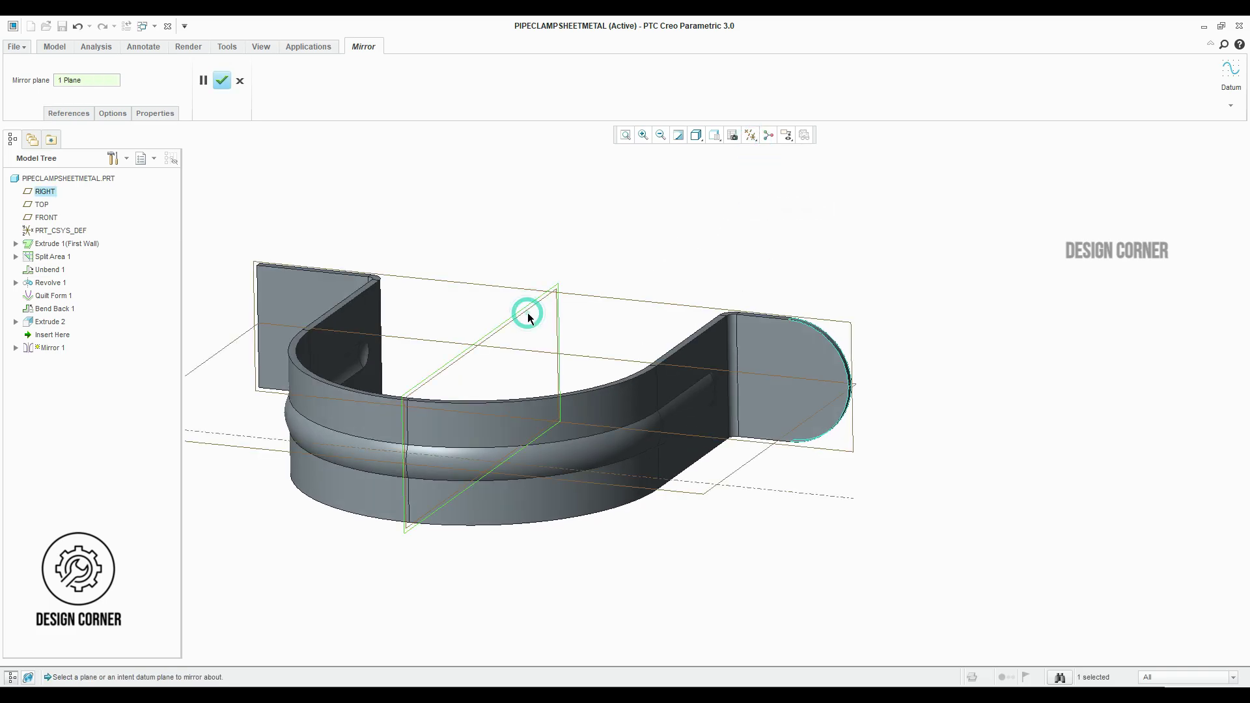
key(ctrl+d)
click(222, 81)
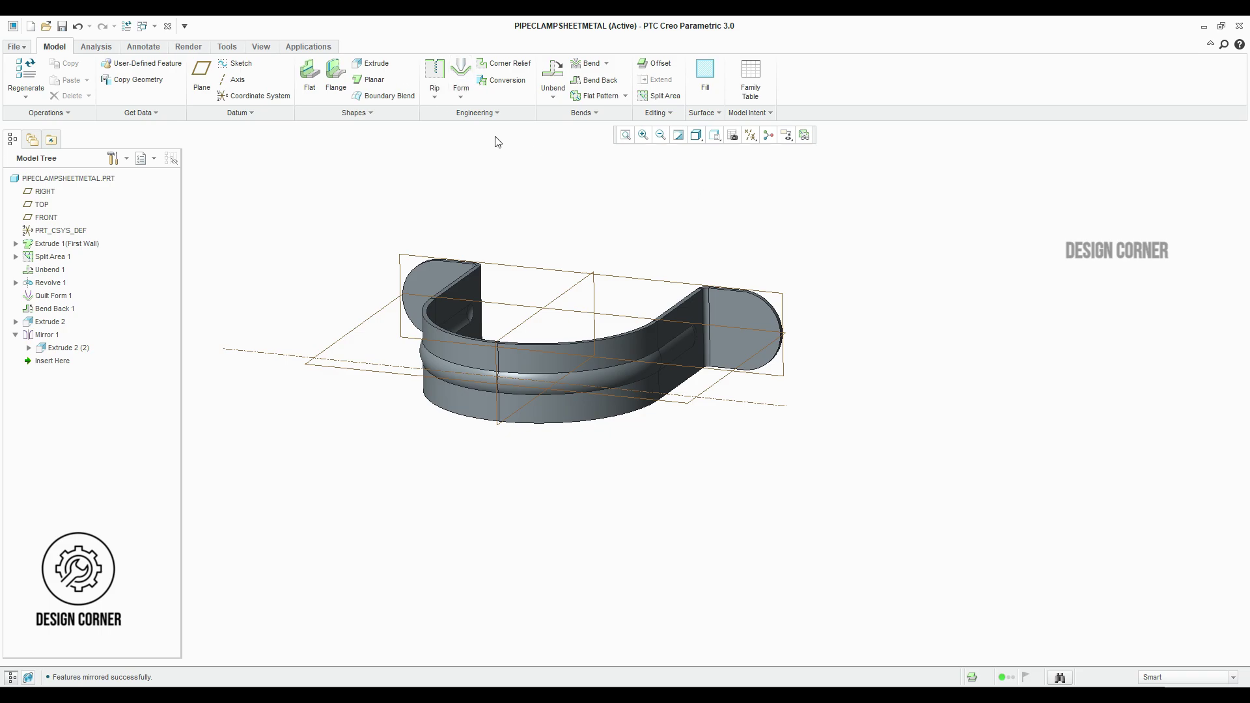
Begin Extrude 3 sketched on the tab face with a horizontal centerline through the centre.
click(374, 64)
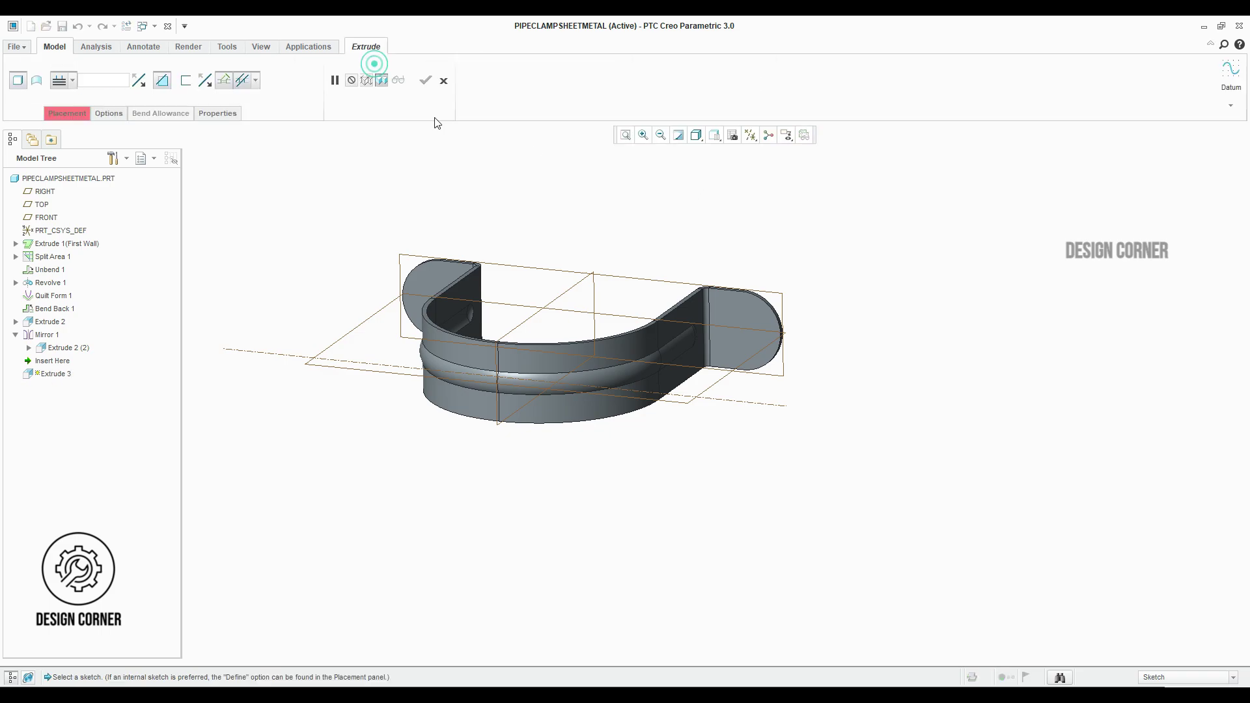
click(760, 320)
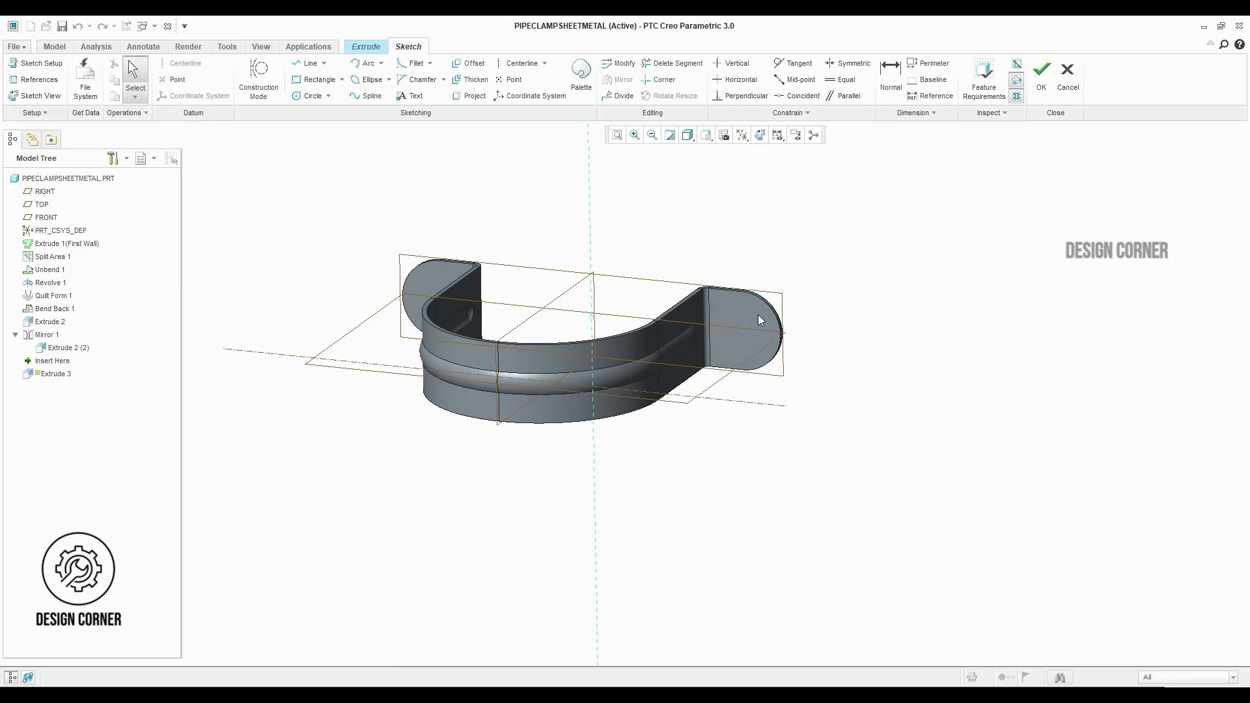
click(759, 136)
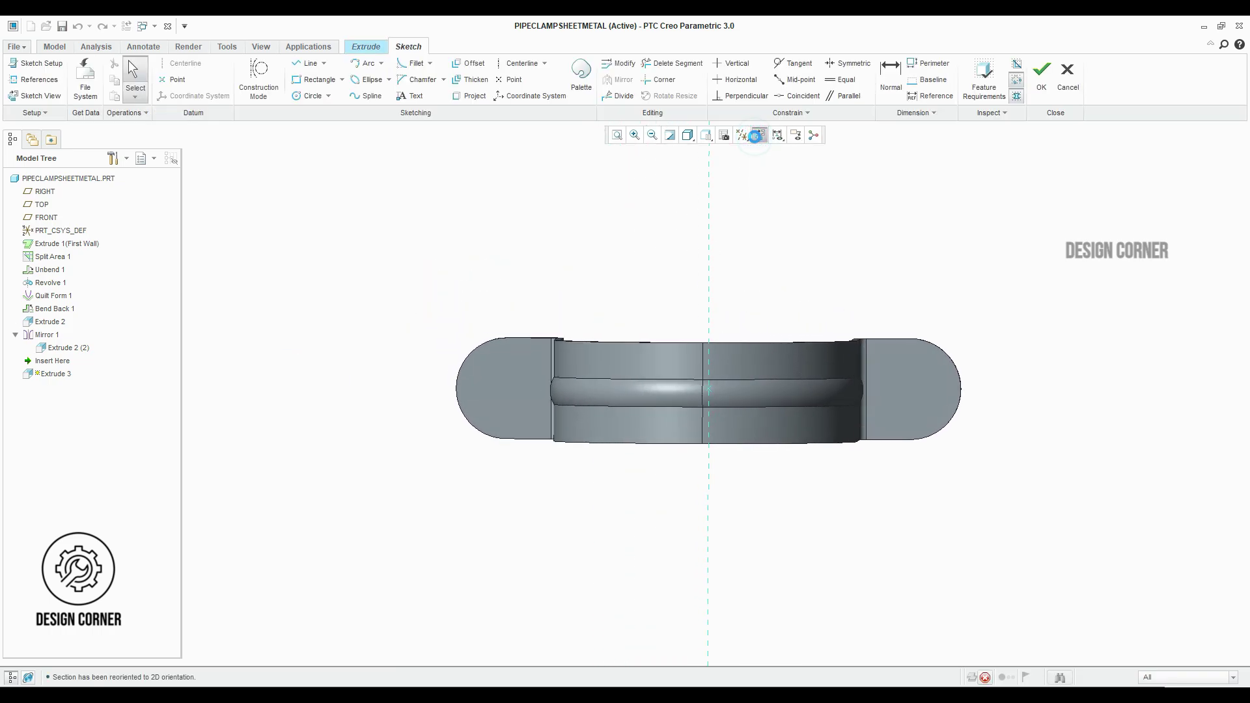
click(523, 64)
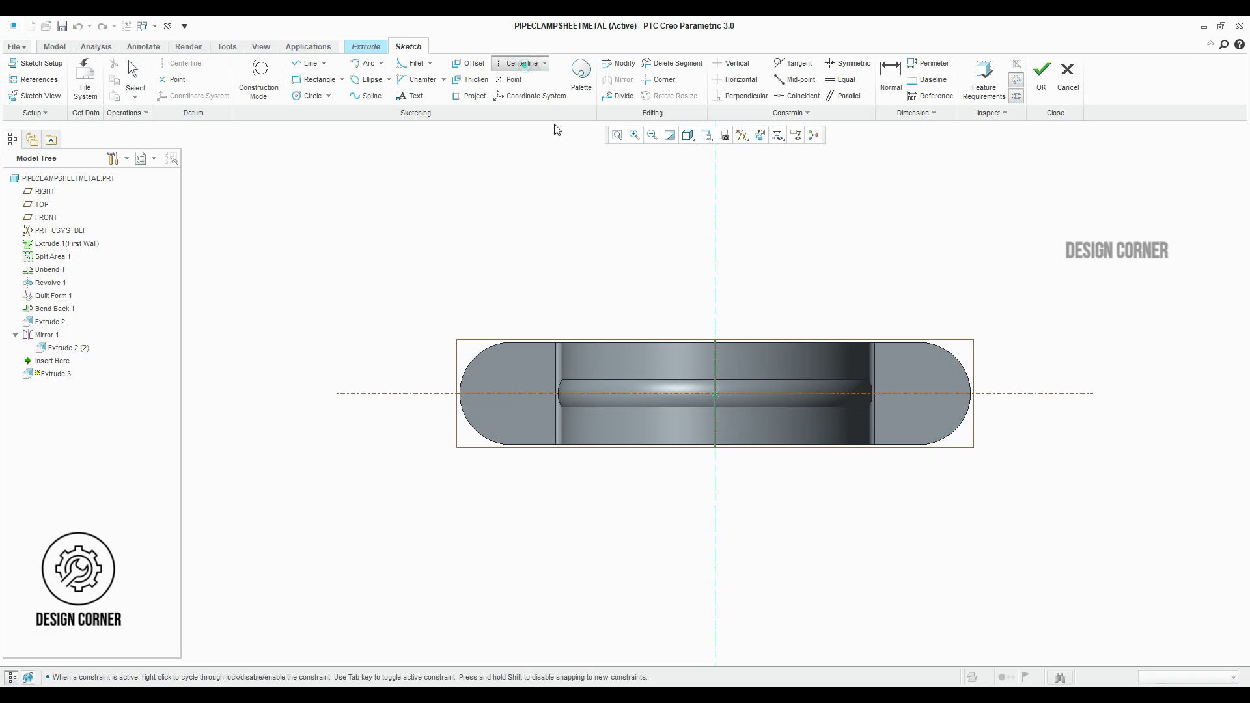
click(716, 394)
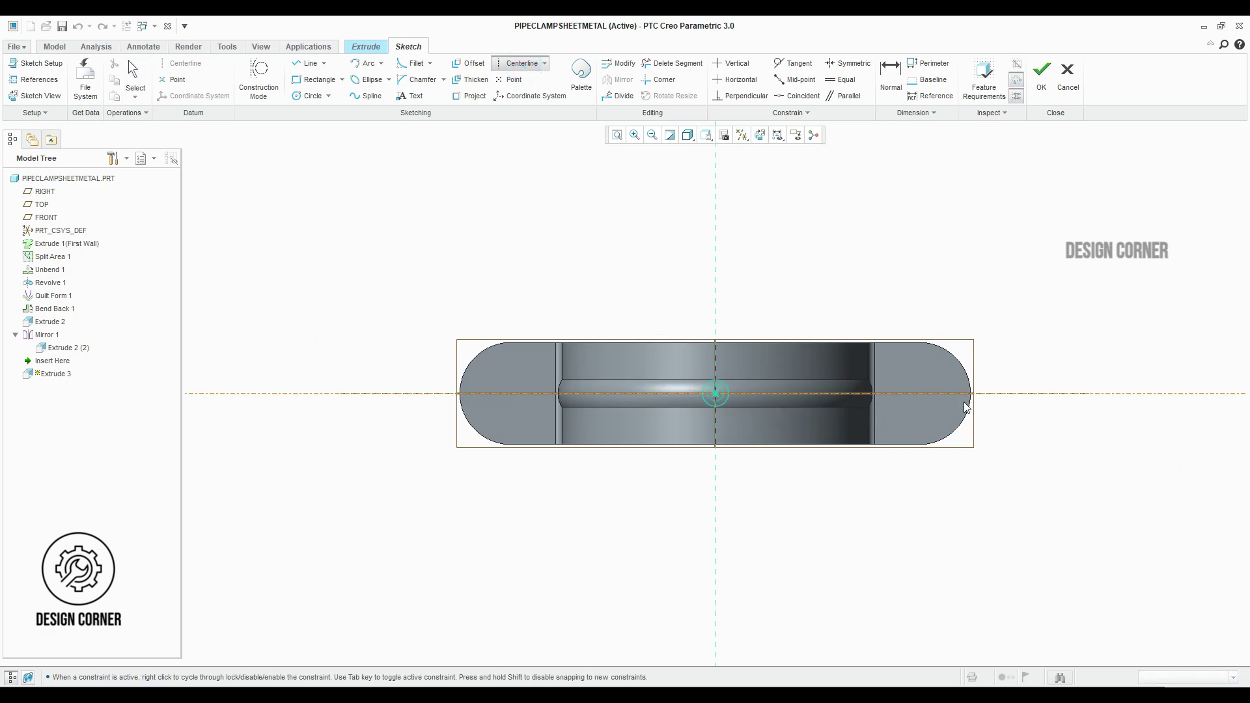
click(1008, 401)
Sketch a 0.50 diameter circle on the right end tab.
click(310, 96)
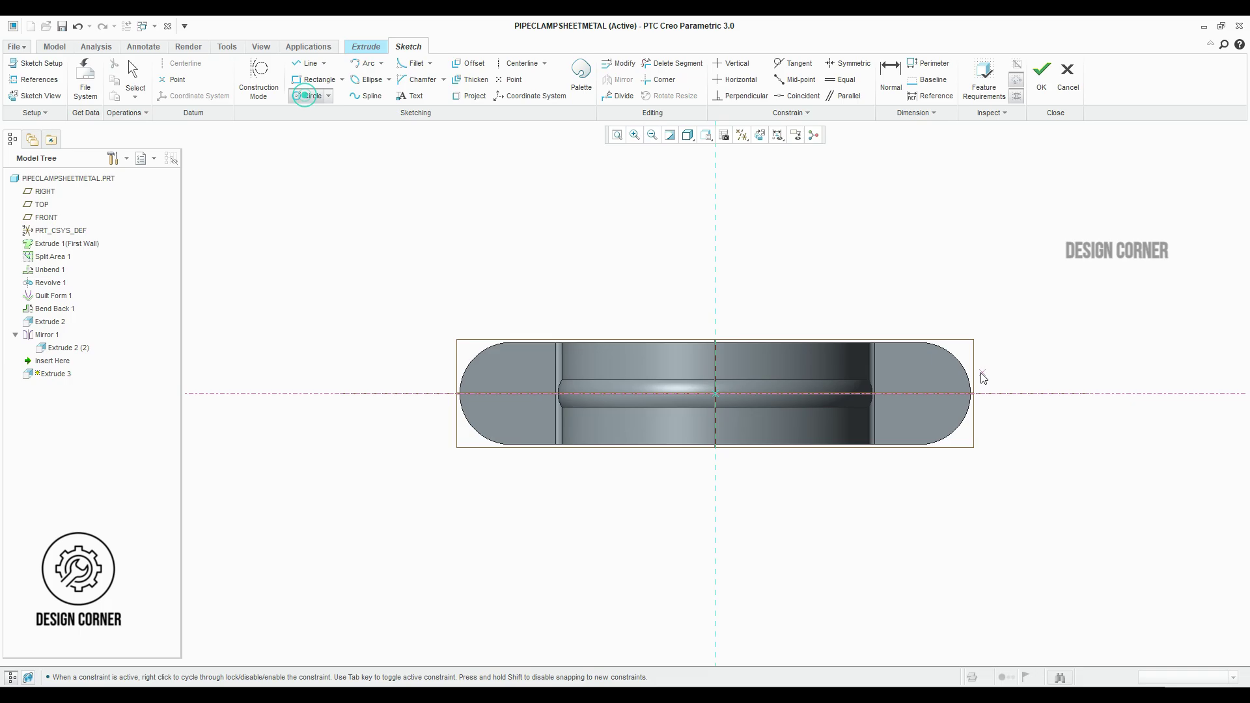
click(918, 394)
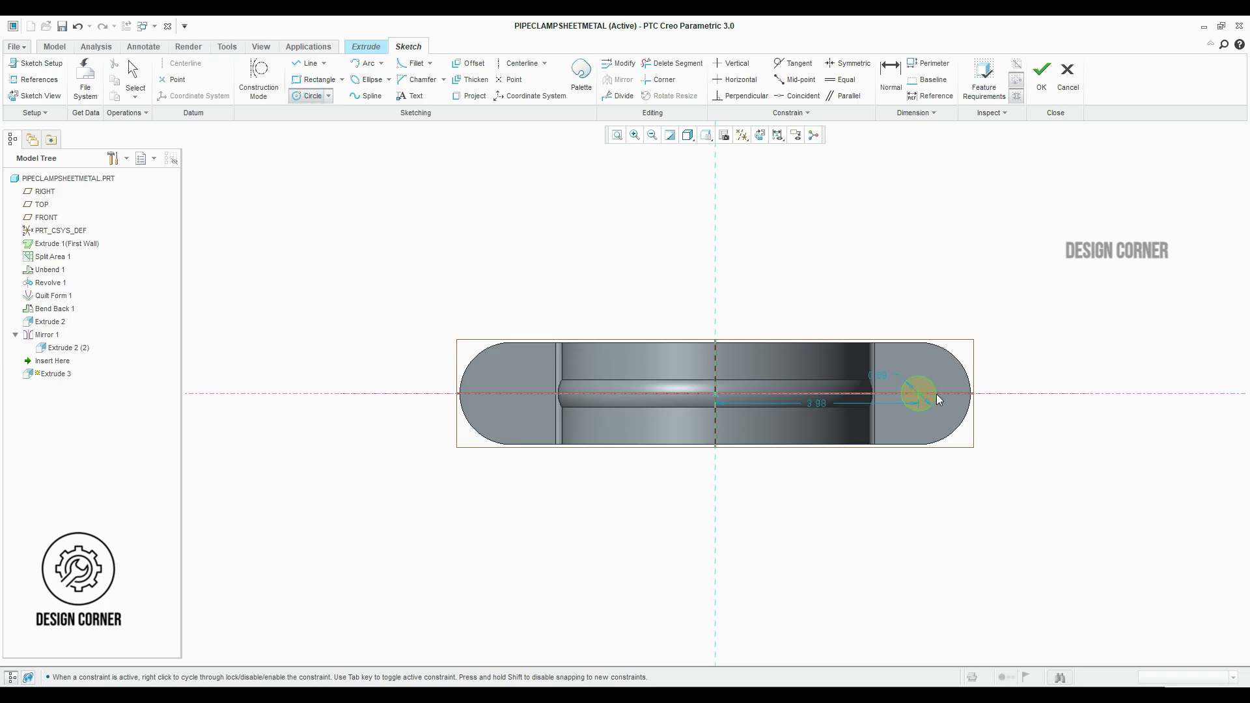
click(890, 71)
middle_click(983, 290)
text(0.5)
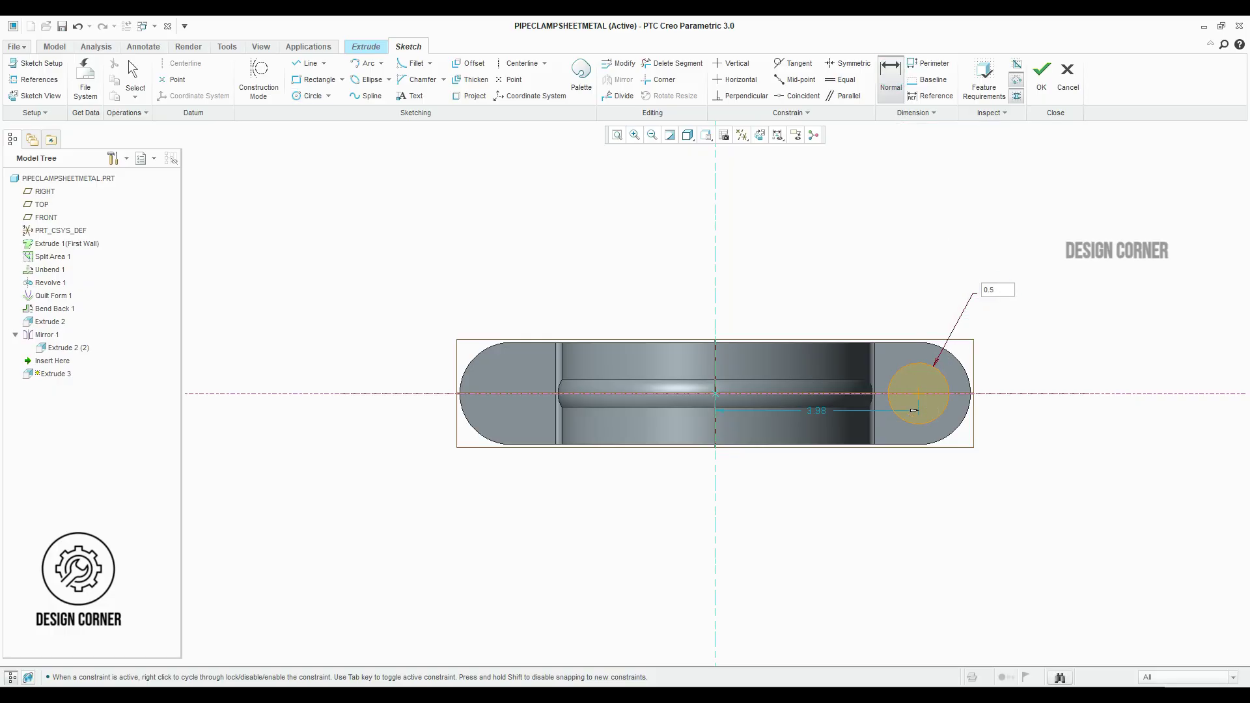
key(Return)
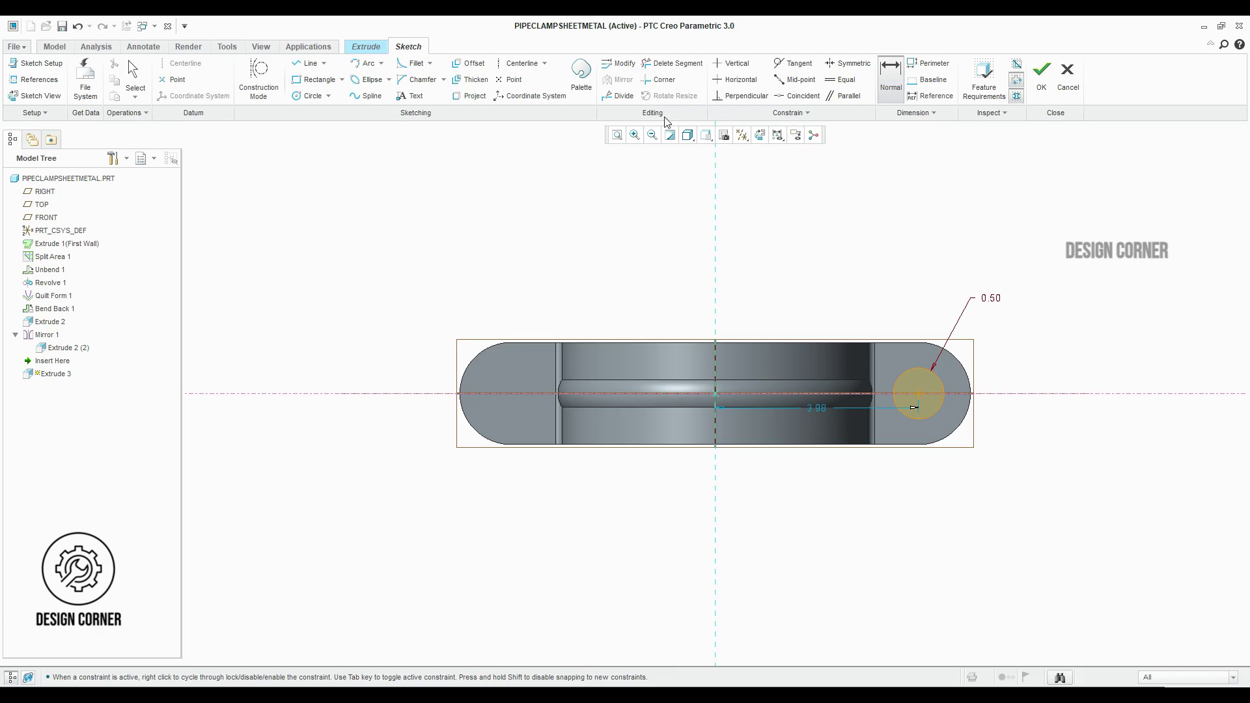
Mirror the circle onto the left tab and set the hole spacing to 8.00.
click(522, 63)
middle_click(892, 306)
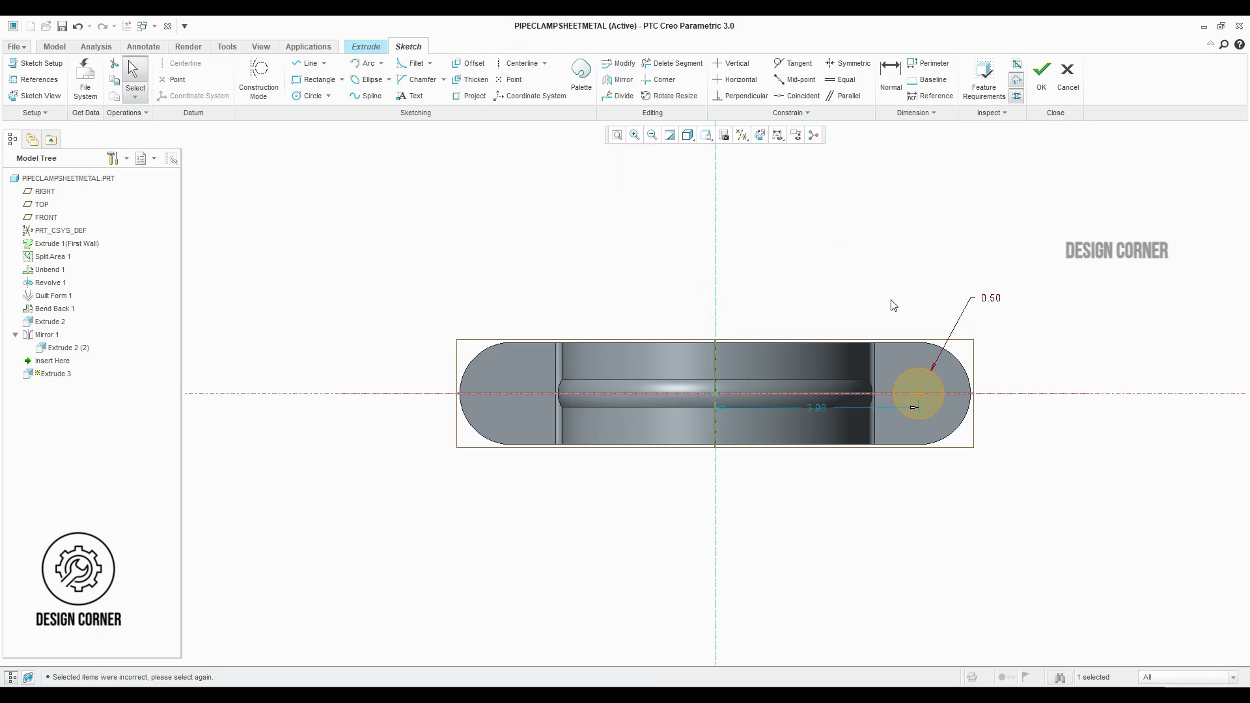
click(617, 79)
click(716, 199)
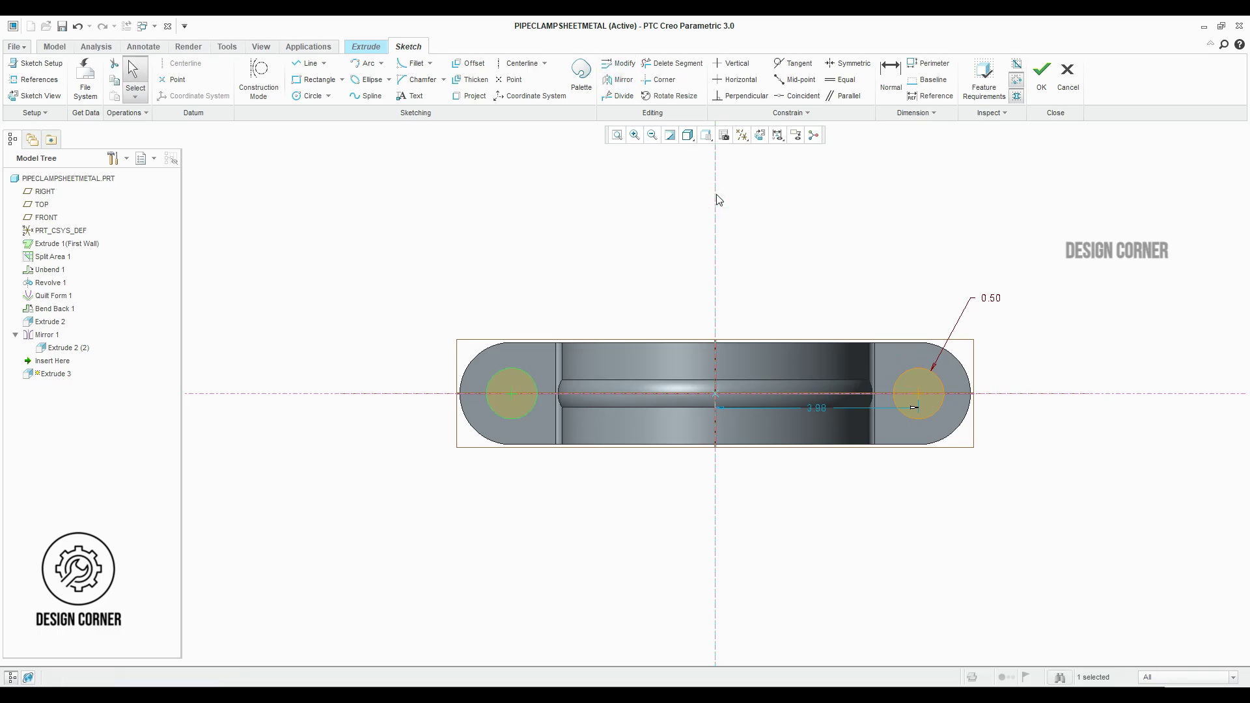
click(891, 73)
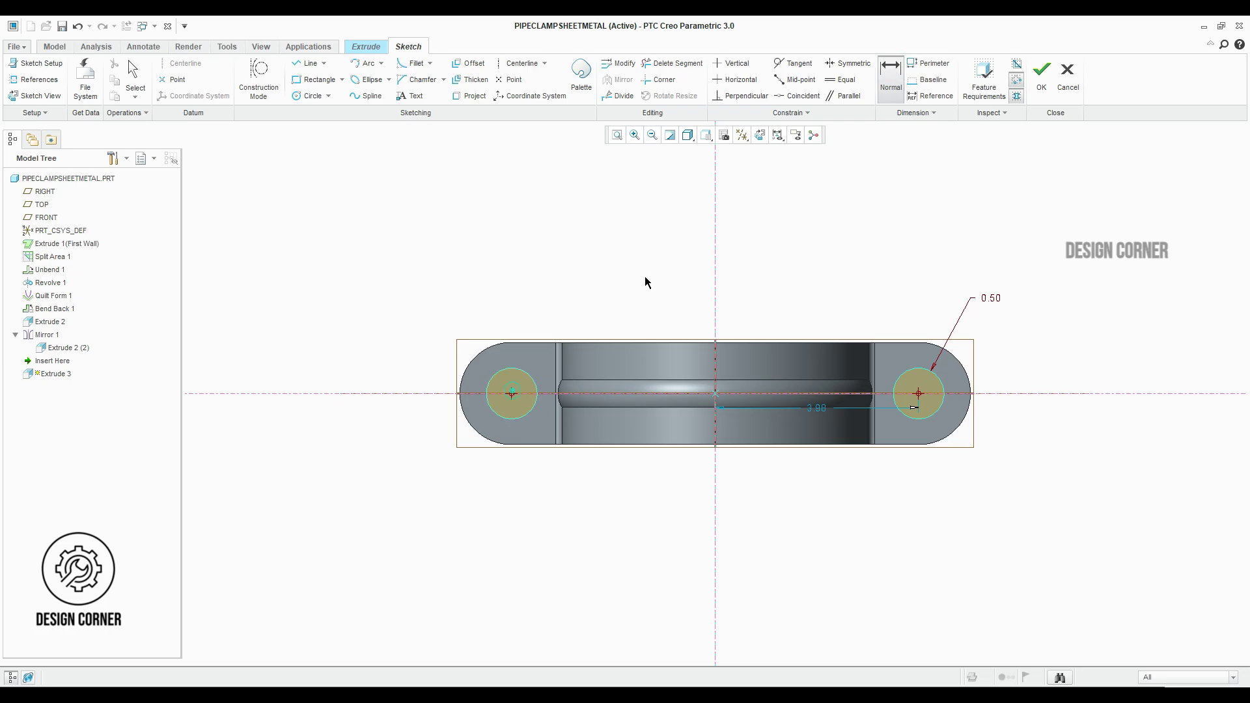
middle_click(657, 262)
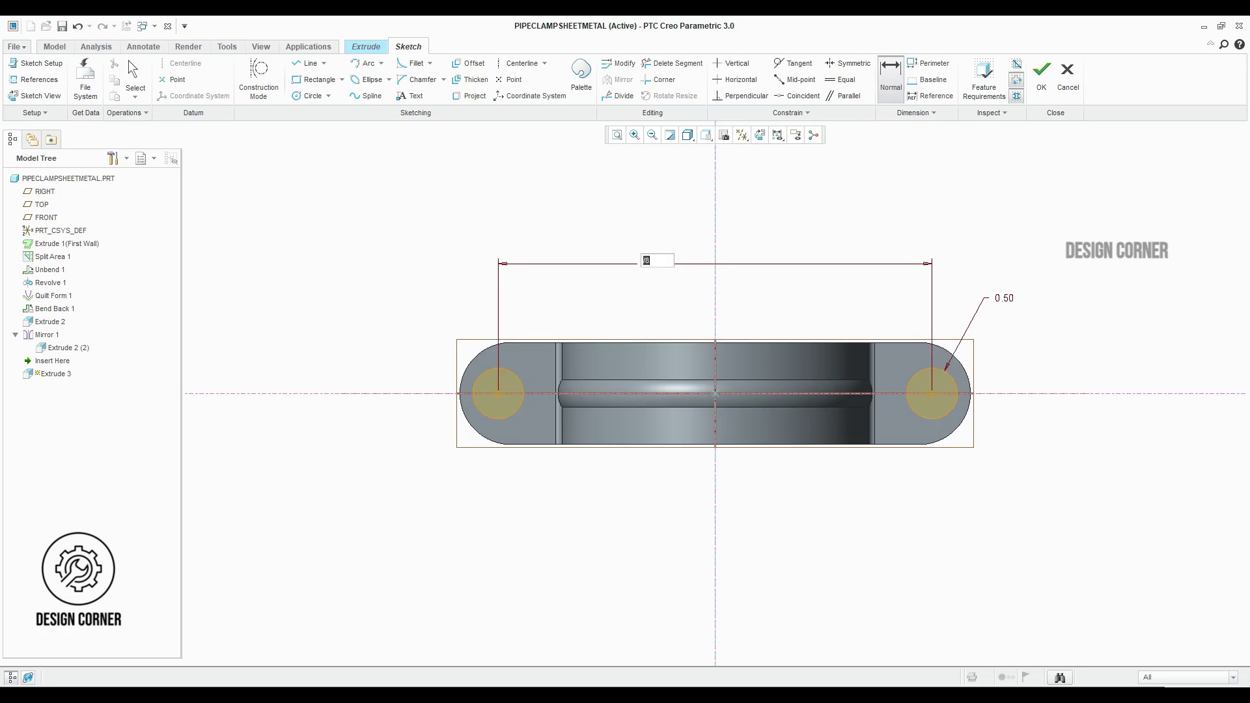
key(Return)
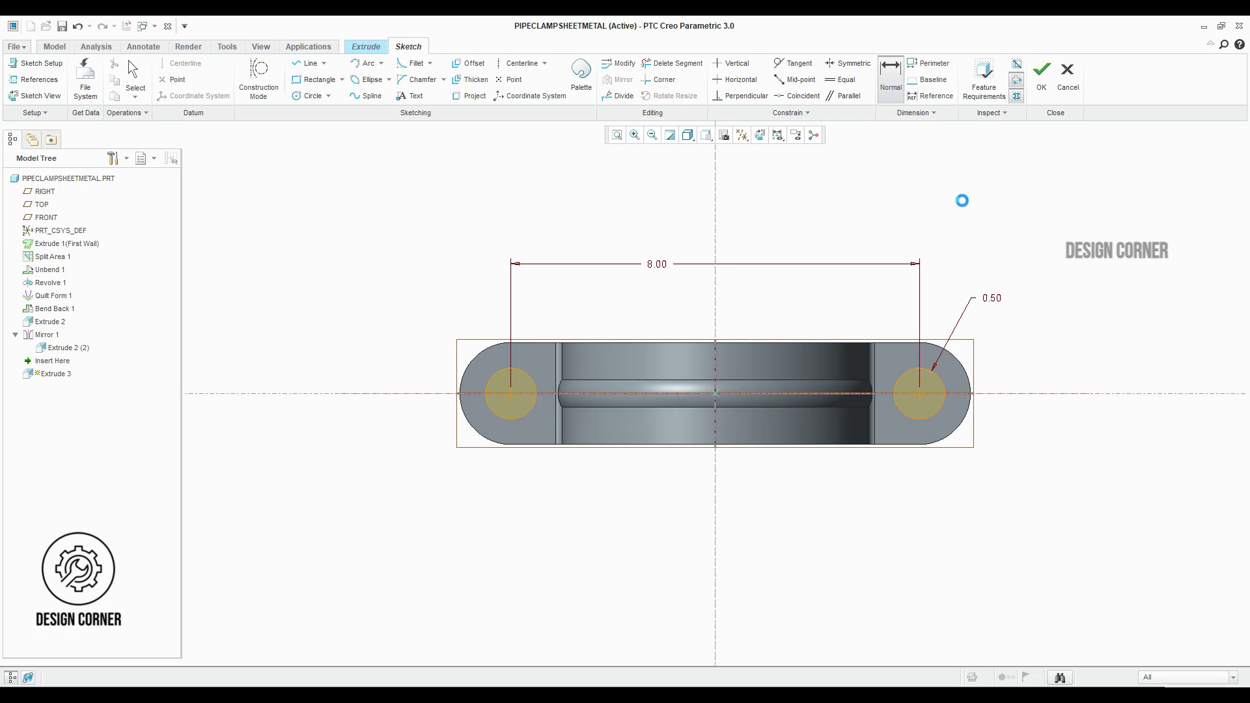
click(1040, 74)
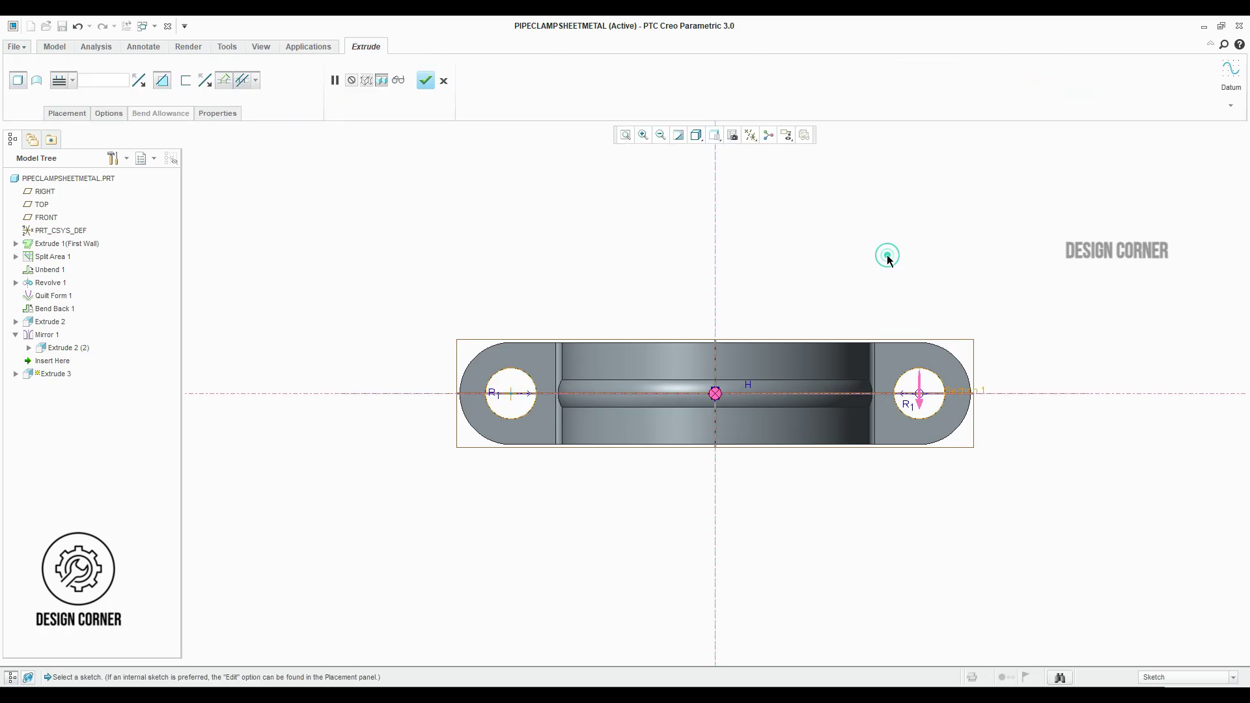
Hide datum planes and axes, then finish the cut of the two holes.
click(750, 136)
click(781, 196)
click(750, 135)
click(782, 164)
click(881, 227)
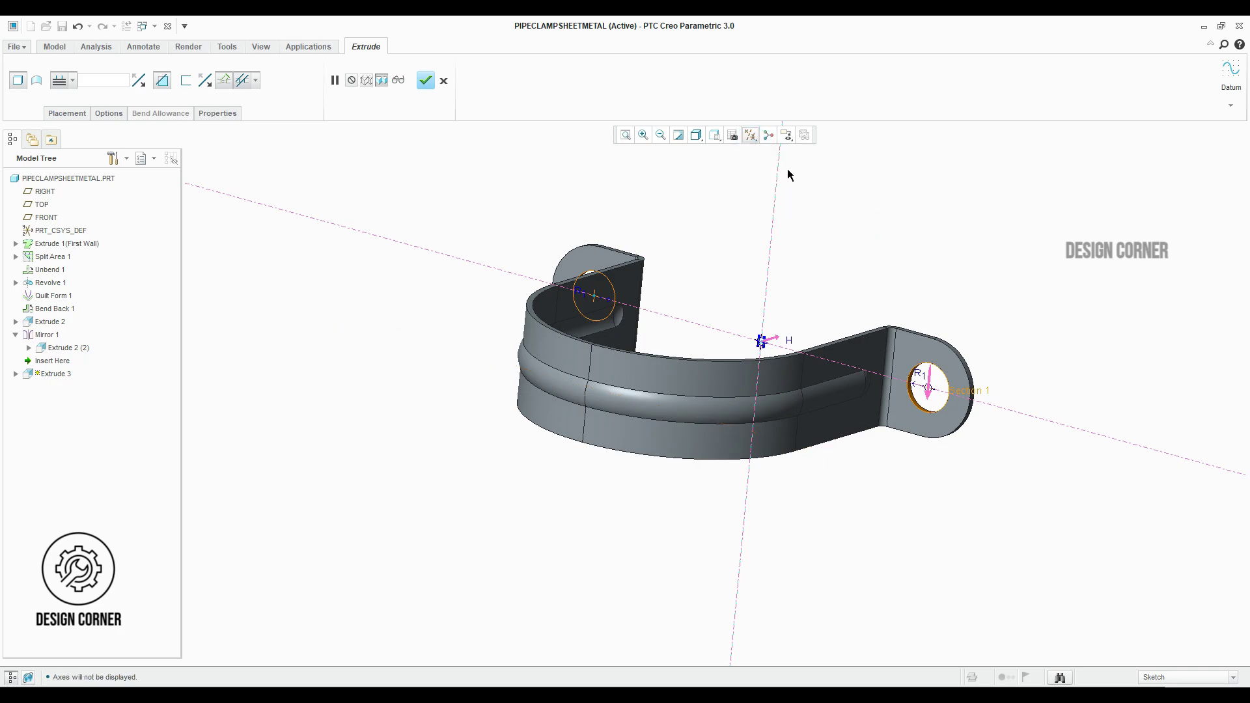
click(427, 81)
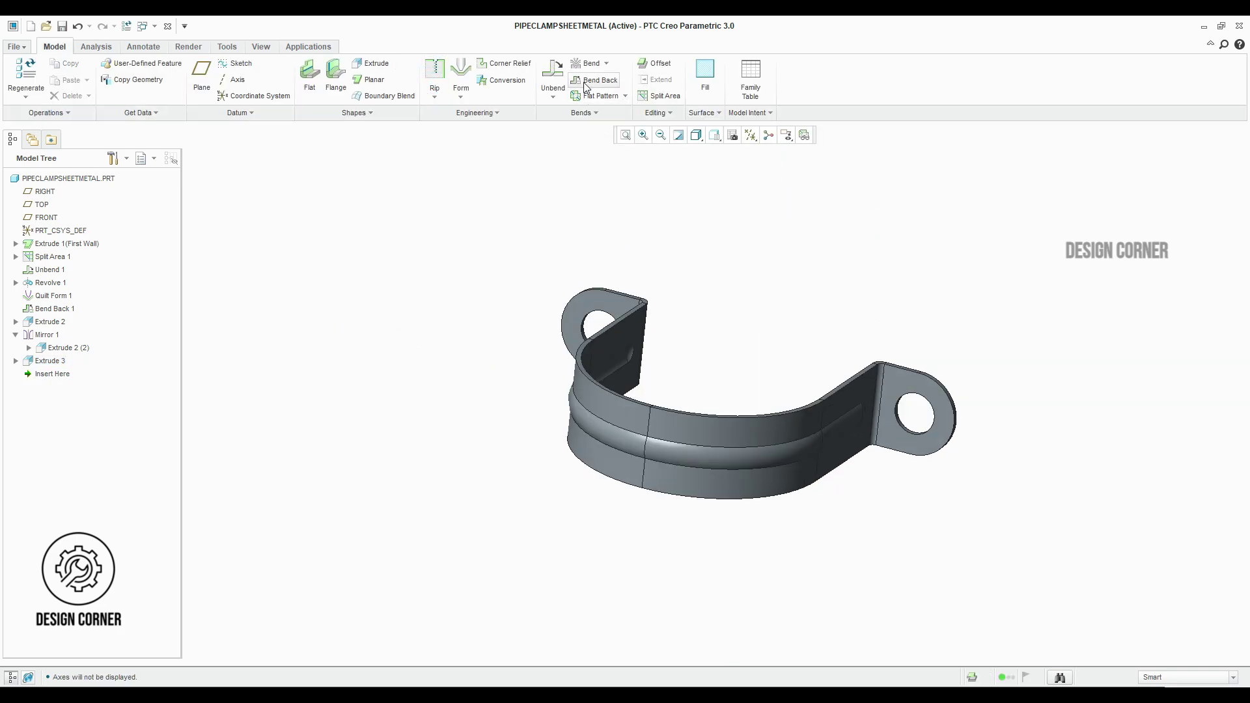
Unbend the clamp to its flat pattern, inspect it, then bend it back to shape.
click(553, 73)
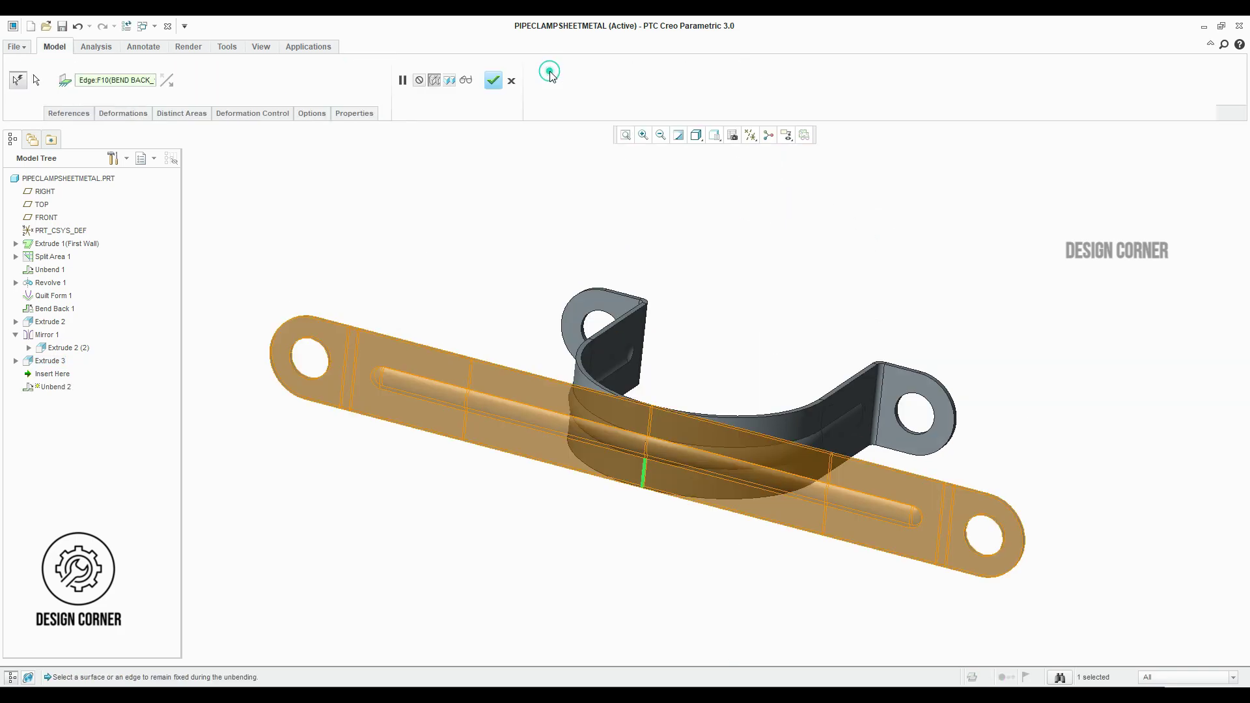
click(494, 82)
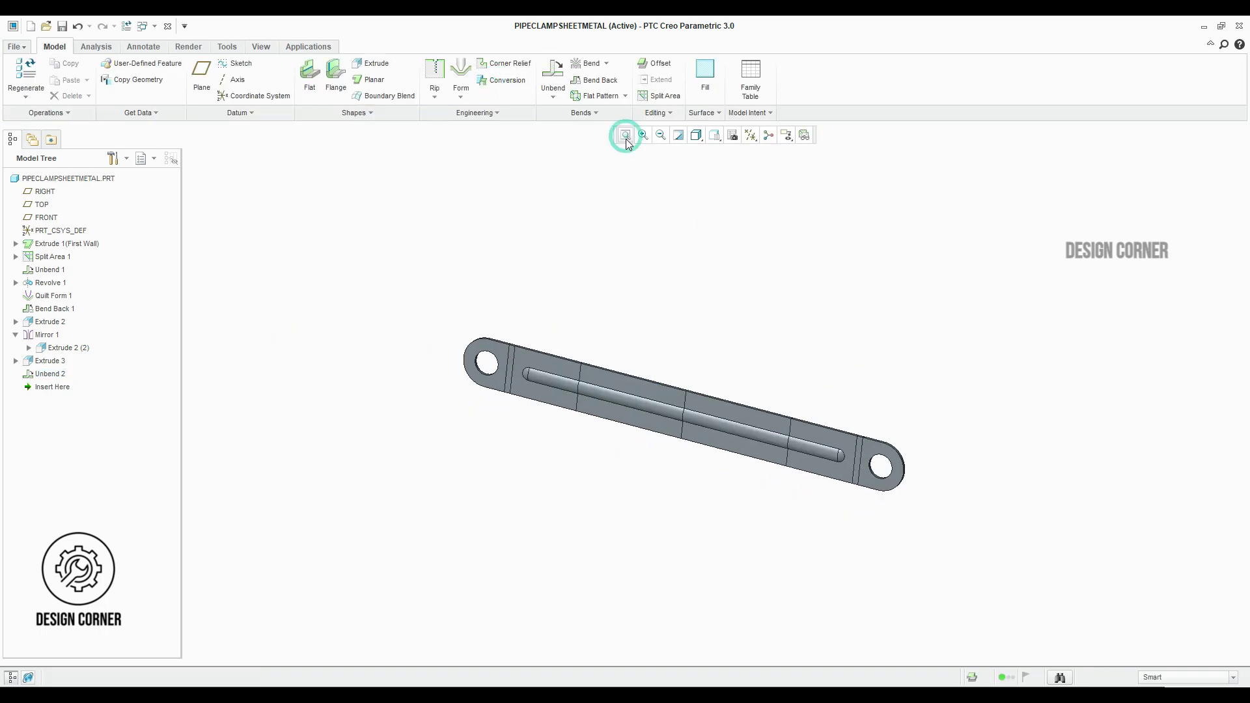
mouse_move(656, 226)
middle_down()
mouse_move(533, 288)
mouse_move(504, 285)
mouse_move(480, 238)
mouse_move(531, 291)
mouse_move(634, 249)
mouse_move(658, 263)
mouse_move(634, 176)
middle_up()
click(598, 80)
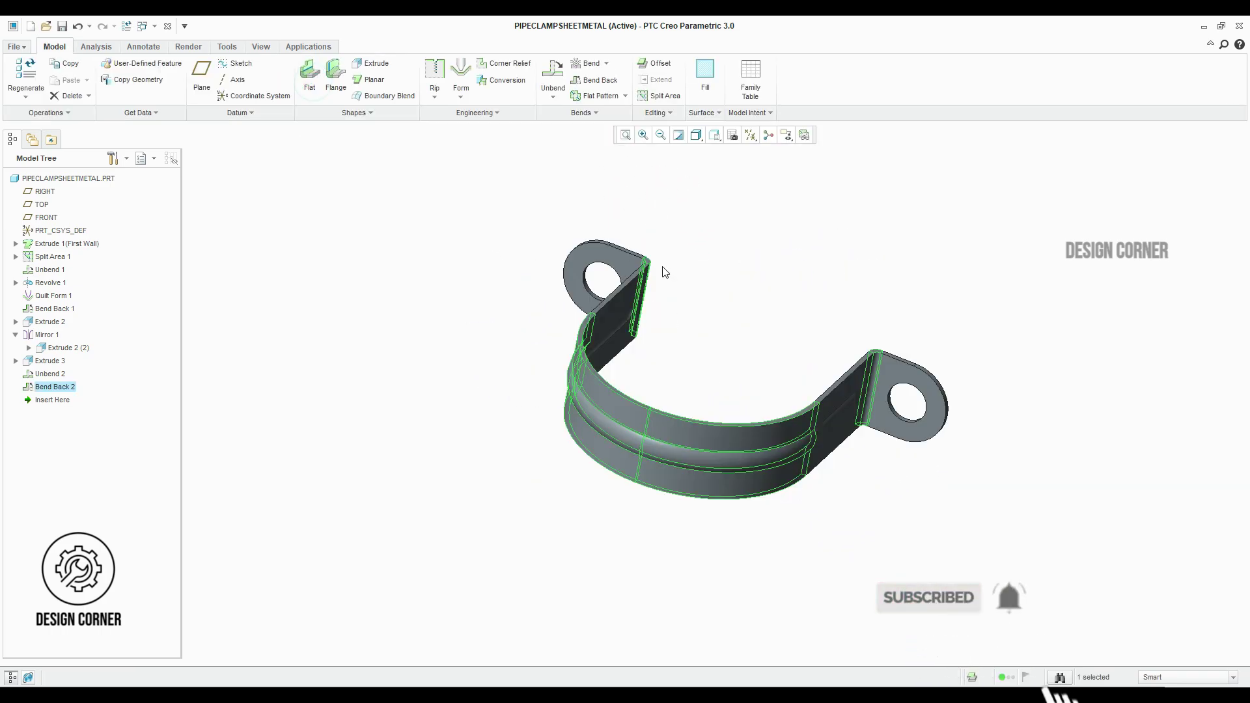